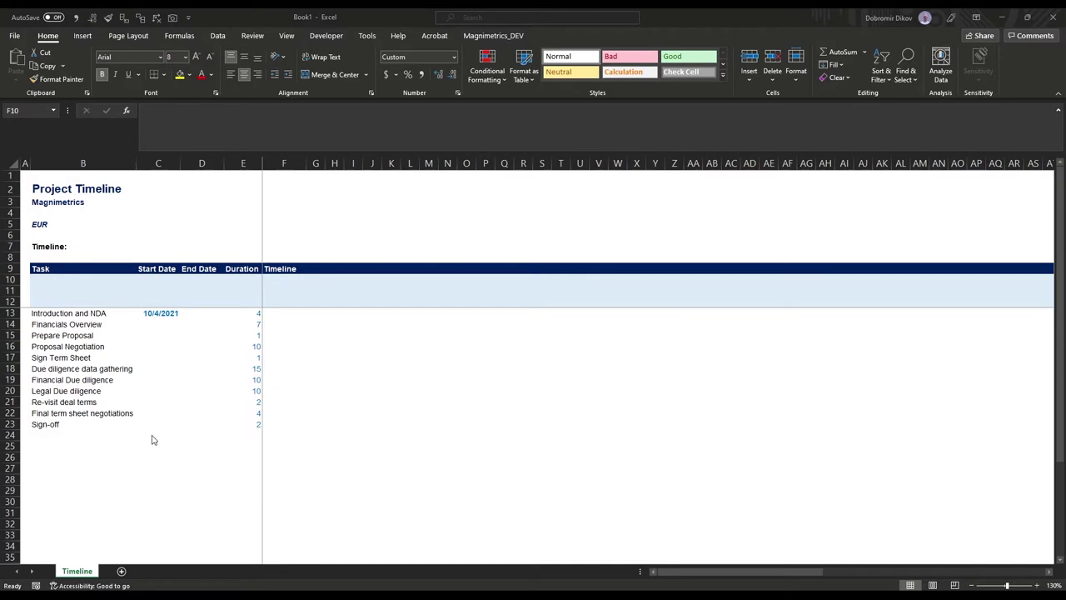
{"action": "left_click", "coordinate": [247, 312]}
{"action": "left_click", "coordinate": [243, 327]}
{"action": "left_click", "coordinate": [245, 344]}
{"action": "left_click", "coordinate": [239, 314]}
{"action": "left_click", "coordinate": [241, 325]}
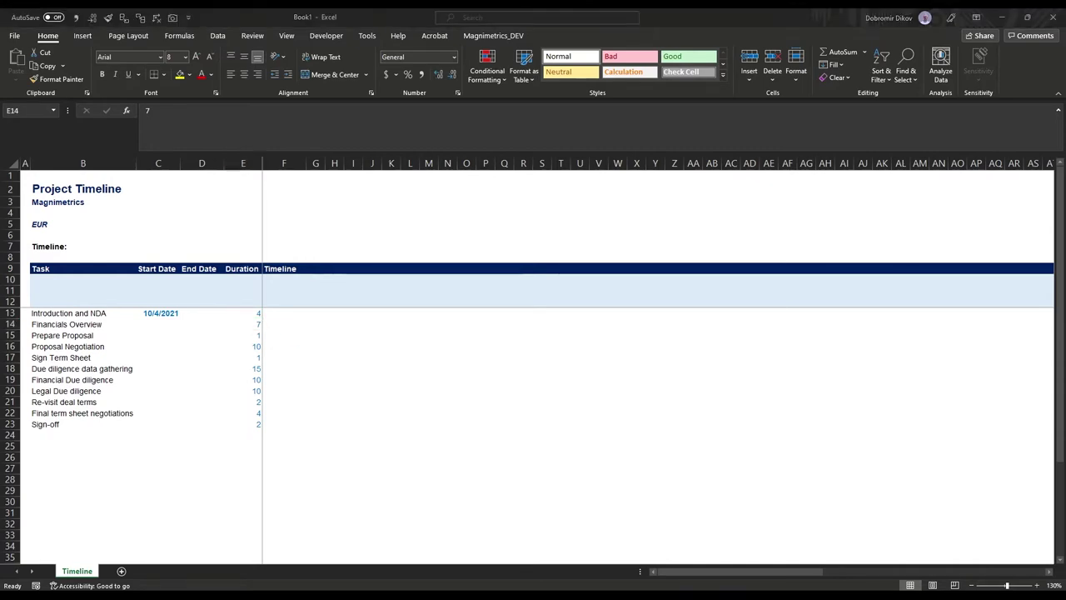
{"action": "left_click", "coordinate": [242, 324]}
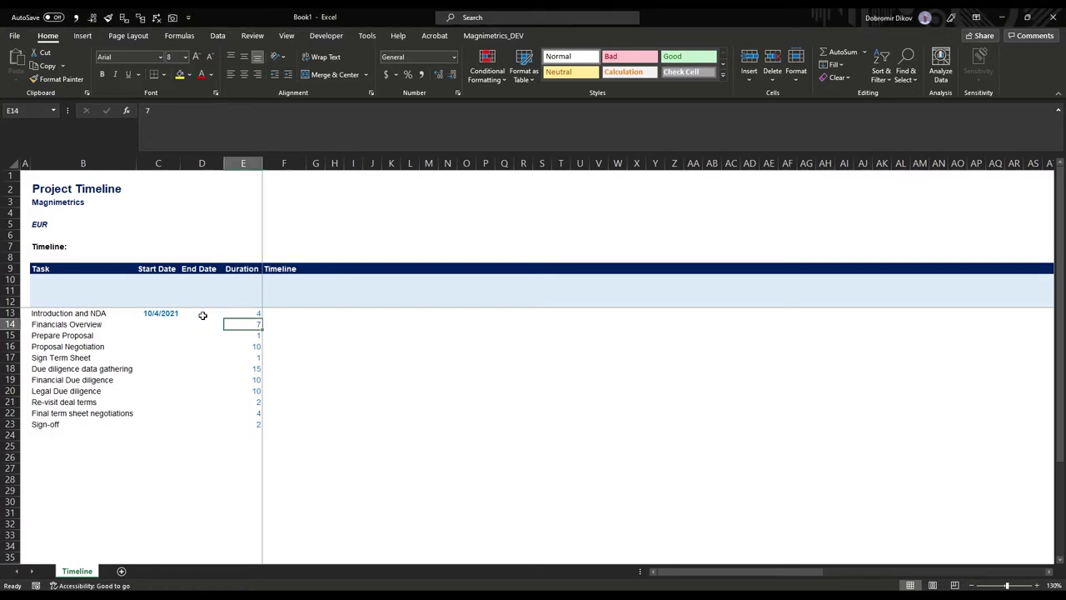
Calculate the Introduction and NDA end date in D13 with =WORKDAY(C13,E13).
{"action": "left_click", "coordinate": [207, 315]}
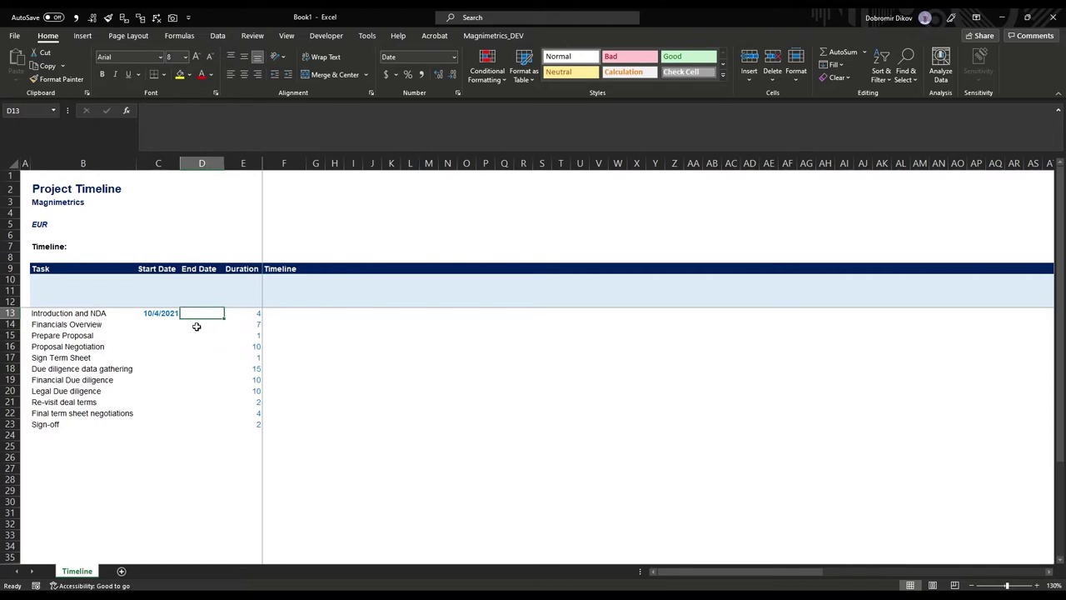
{"action": "type", "text": "=work"}
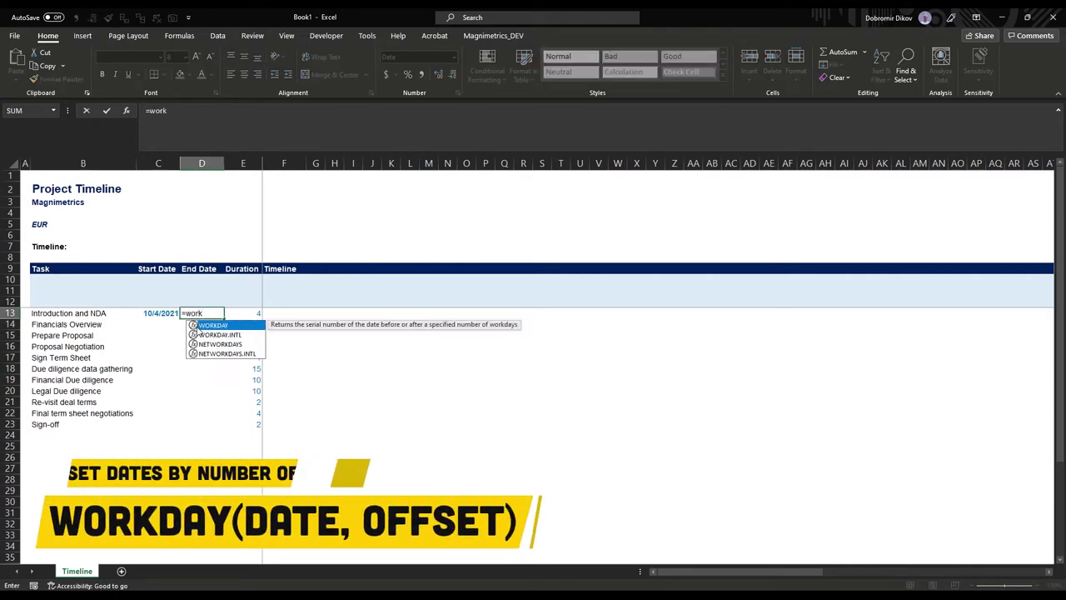
{"action": "key", "text": "Tab"}
{"action": "key", "text": "Left"}
{"action": "type", "text": ","}
{"action": "key", "text": "Right"}
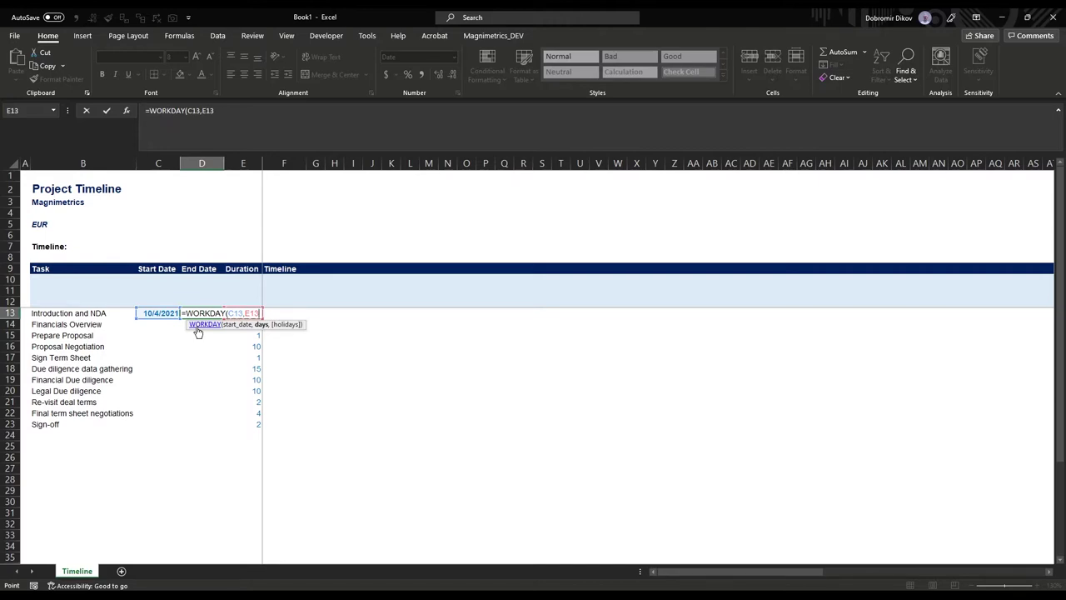
{"action": "key", "text": "Return"}
{"action": "key", "text": "Up"}
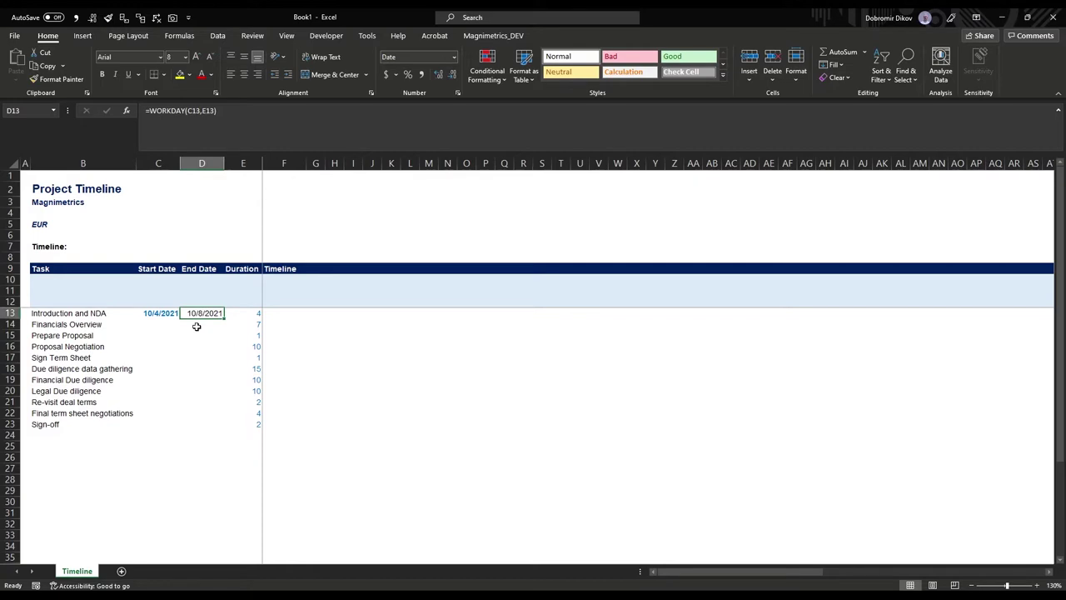
{"action": "key", "text": "Left"}
{"action": "key", "text": "Right"}
{"action": "key", "text": "Right"}
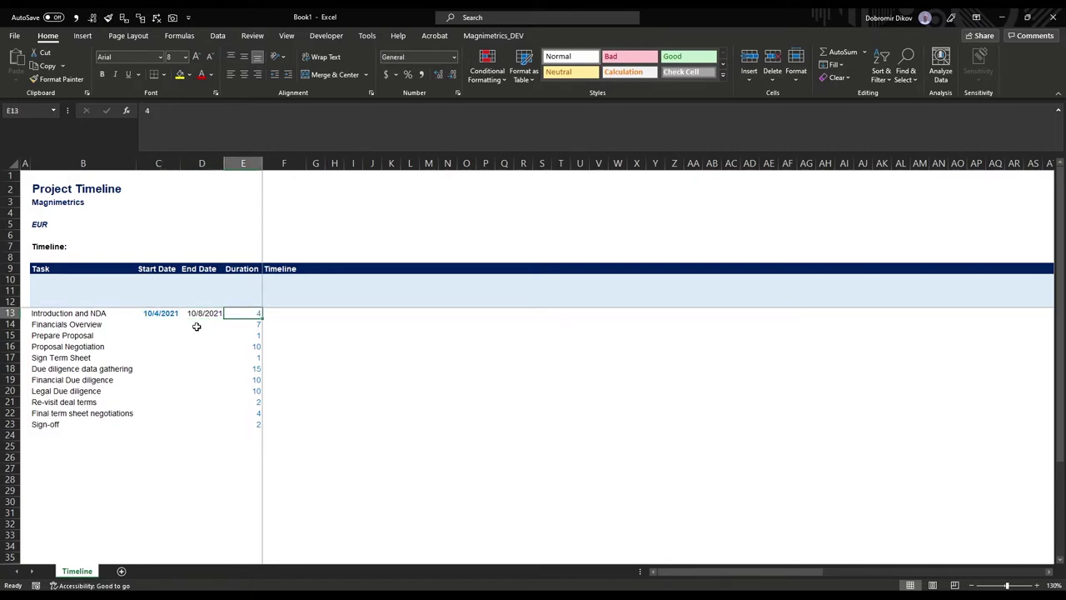
{"action": "key", "text": "Left"}
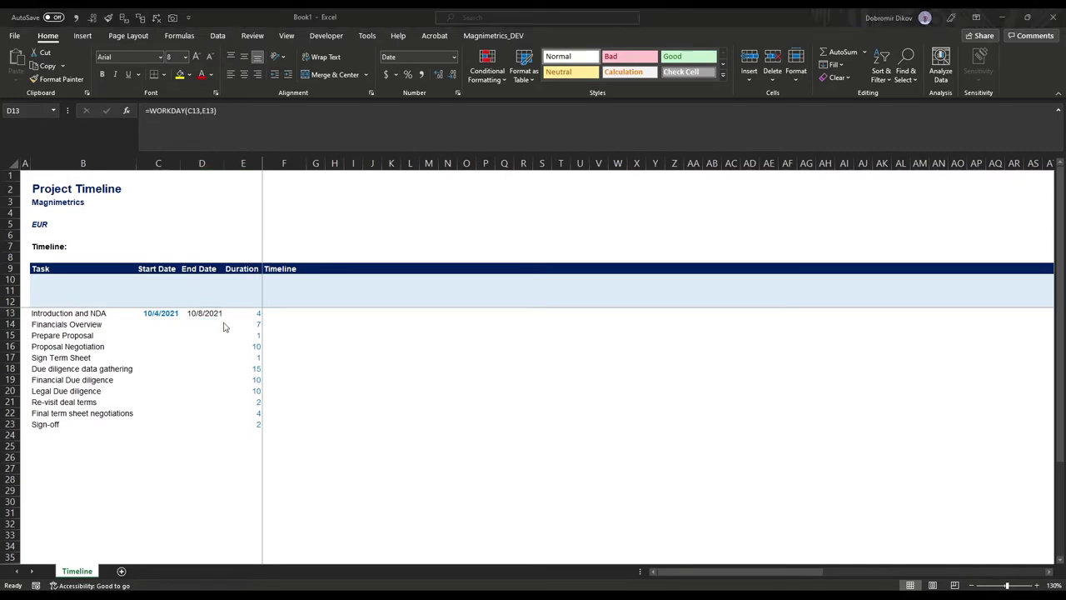
Link the Financials Overview start date in C14 to the previous task's end date with =D13.
{"action": "left_click", "coordinate": [164, 322]}
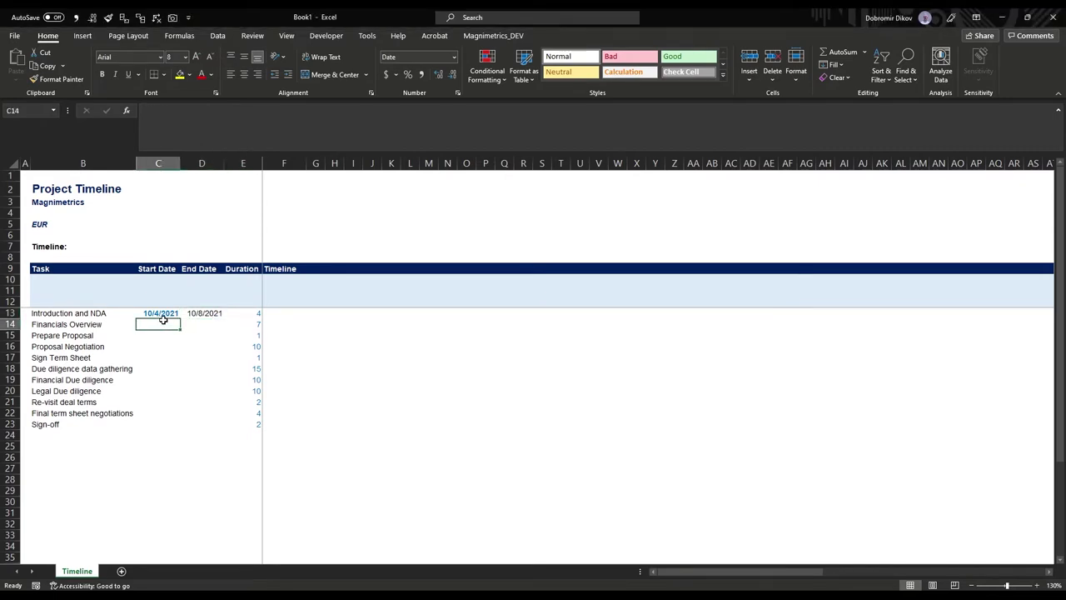
{"action": "type", "text": "="}
{"action": "key", "text": "Up"}
{"action": "key", "text": "Right"}
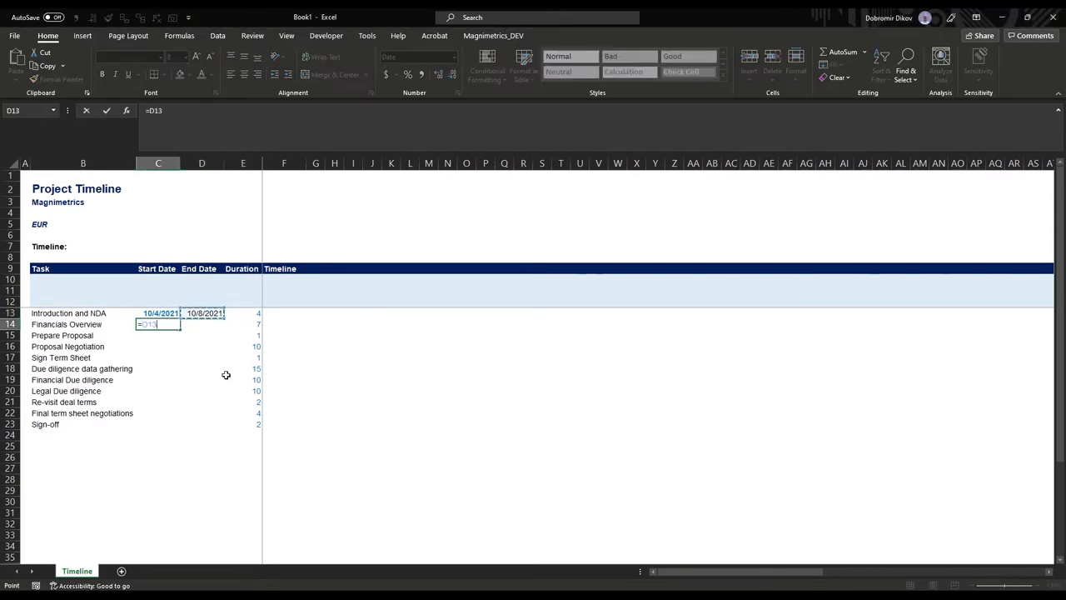
{"action": "key", "text": "ctrl+Return"}
Copy the WORKDAY end date formula from D13 down to the Financials Overview row.
{"action": "key", "text": "Right"}
{"action": "key", "text": "Up"}
{"action": "key", "text": "Down"}
{"action": "key", "text": "ctrl+d"}
Fill the start and end date formulas in C14:D14 down through the Sign-off task in row 23.
{"action": "key", "text": "Left"}
{"action": "key", "text": "shift+Right"}
{"action": "key", "text": "shift+Down"}
{"action": "key", "text": "shift+Down"}
{"action": "key", "text": "shift+Down"}
{"action": "key", "text": "shift+Down"}
{"action": "key", "text": "shift+Down"}
{"action": "key", "text": "shift+Down"}
{"action": "key", "text": "shift+Down"}
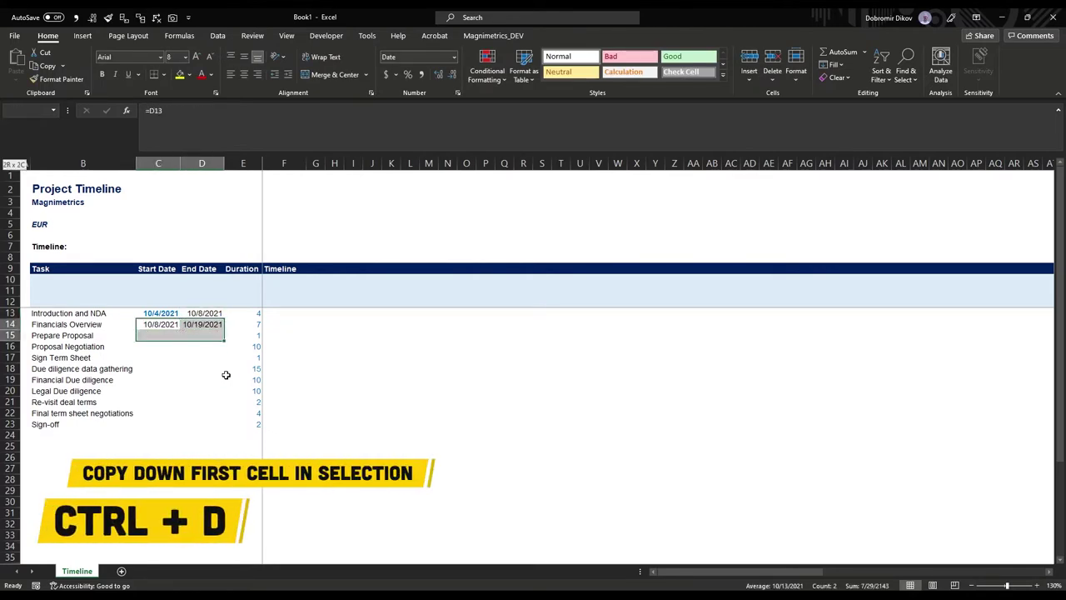
{"action": "key", "text": "shift+Down"}
{"action": "key", "text": "shift+Down"}
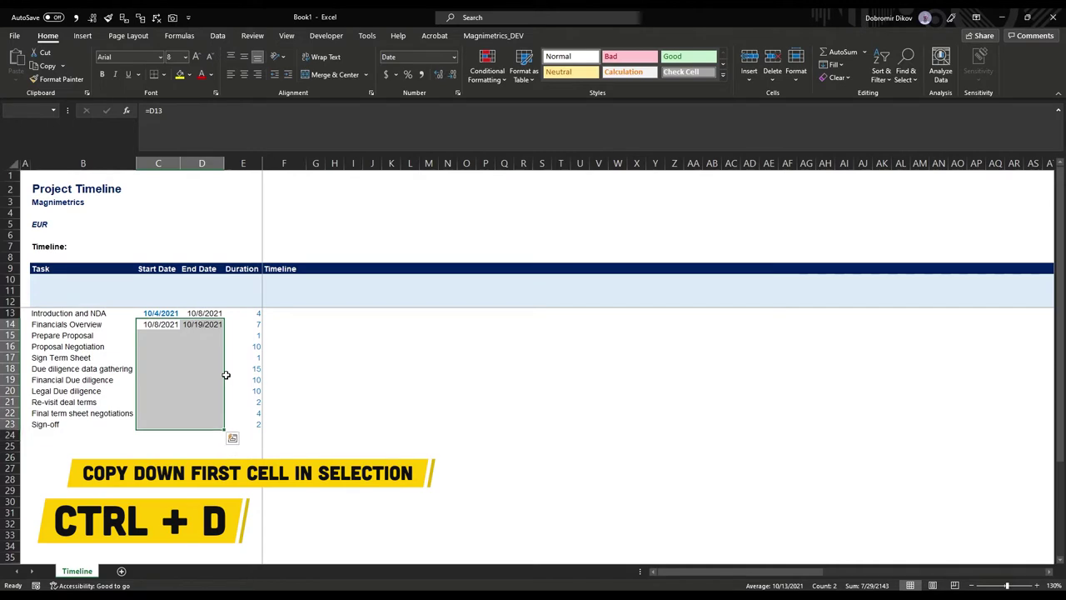
{"action": "key", "text": "ctrl+d"}
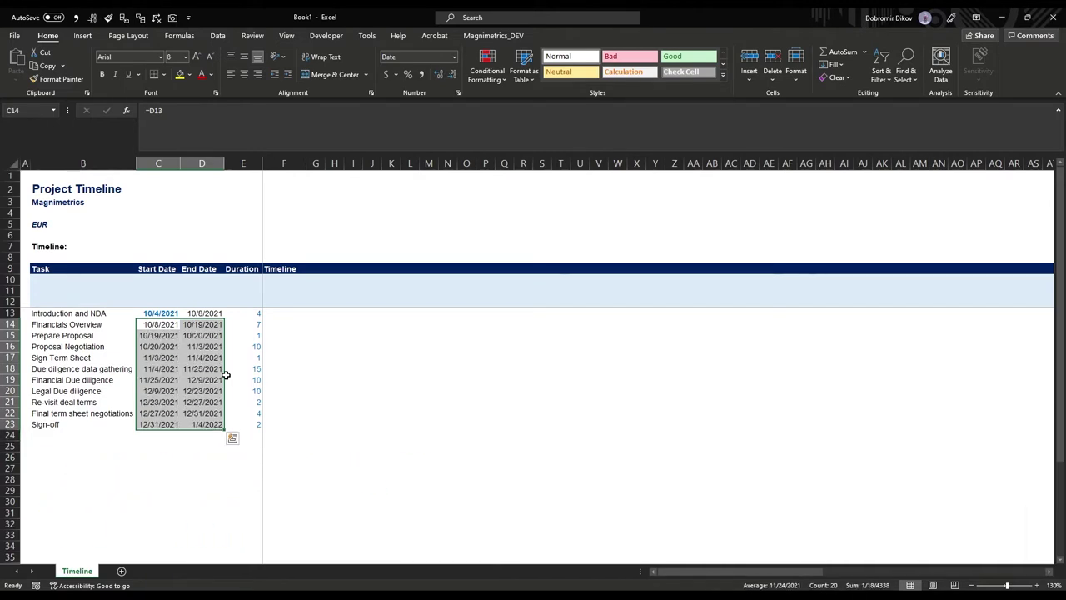
Change the Legal Due diligence start date formula in C20 to =D18, so it starts when data gathering ends.
{"action": "key", "text": "Down"}
{"action": "key", "text": "Down"}
{"action": "key", "text": "Down"}
{"action": "key", "text": "Down"}
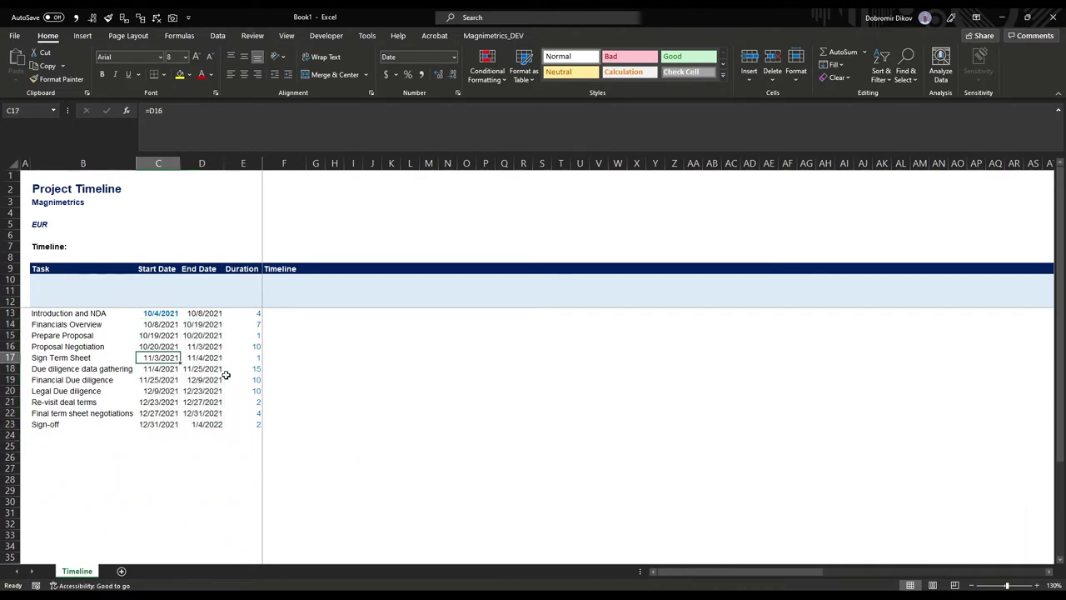
{"action": "key", "text": "Down"}
{"action": "key", "text": "Down"}
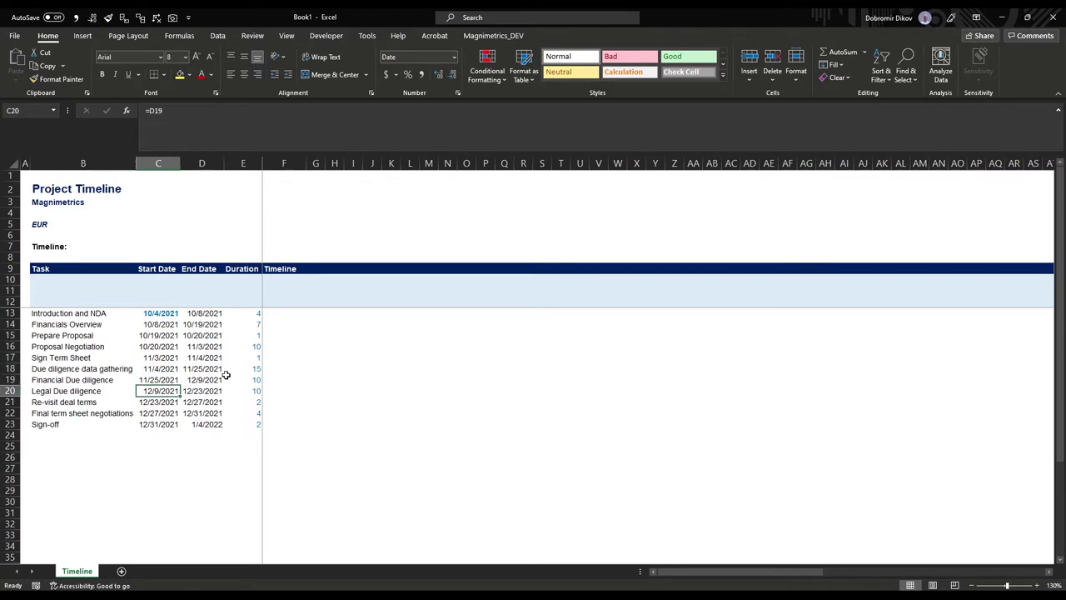
{"action": "key", "text": "F2"}
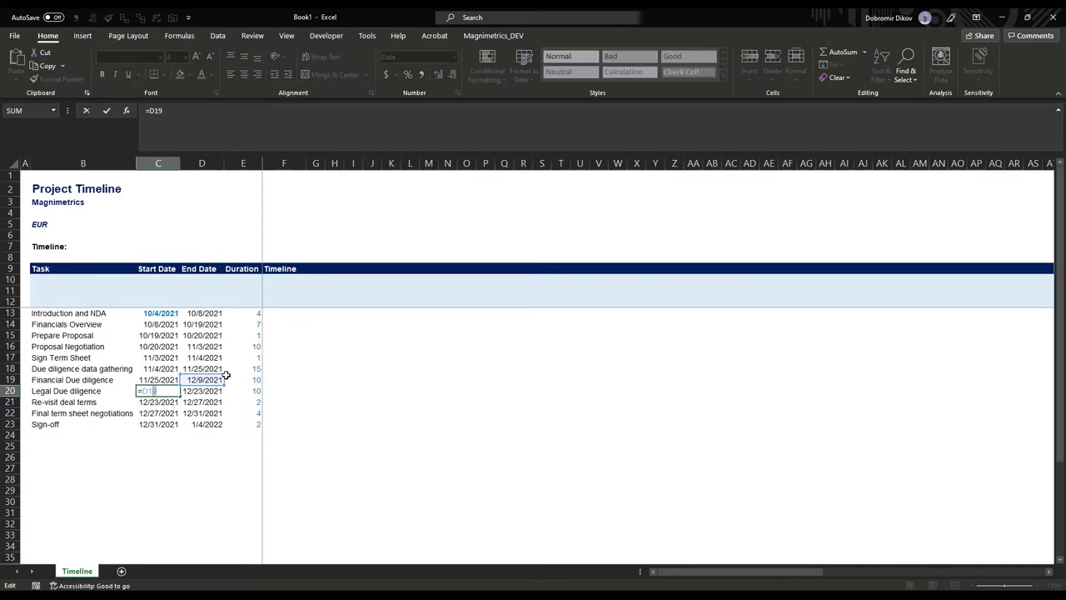
{"action": "key", "text": "BackSpace"}
{"action": "type", "text": "8"}
{"action": "key", "text": "ctrl+Return"}
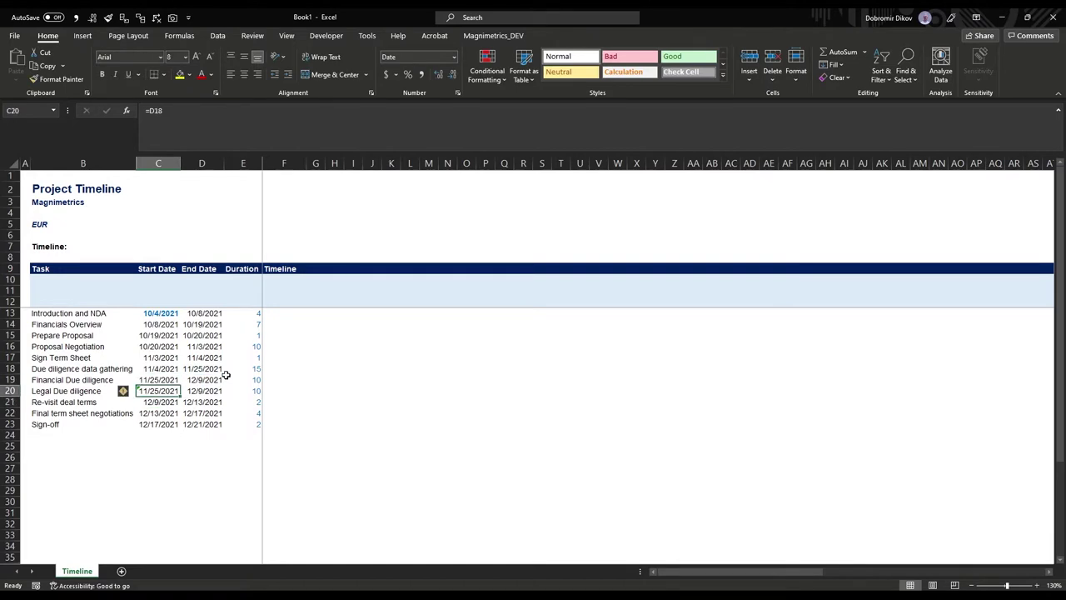
Link the first timeline date in F10 to the project's start date with =C13.
{"action": "key", "text": "Right"}
{"action": "key", "text": "Right"}
{"action": "key", "text": "Up"}
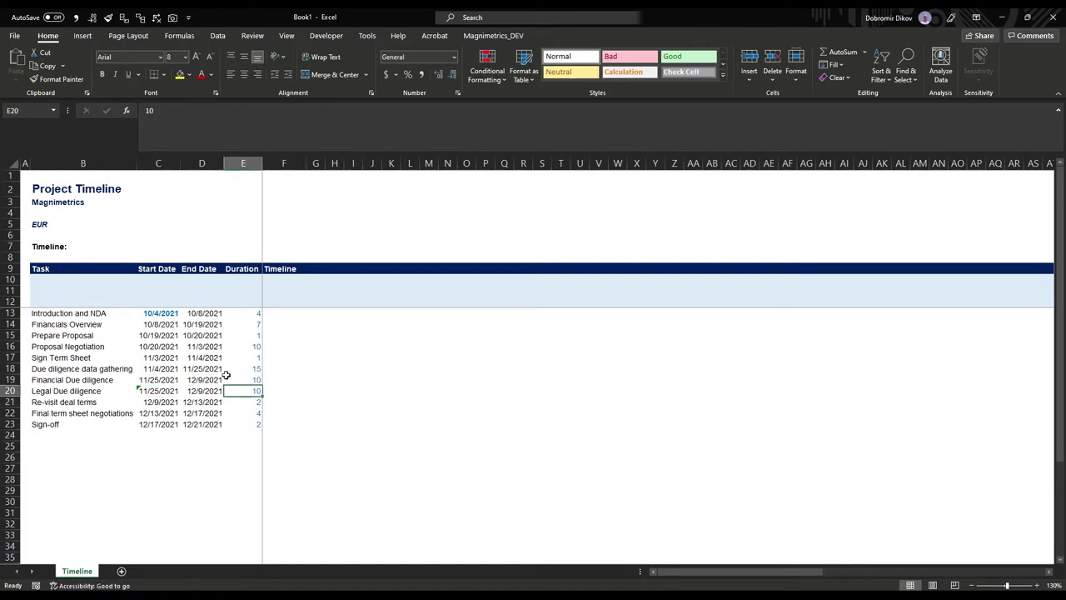
{"action": "key", "text": "Down"}
{"action": "key", "text": "Up"}
{"action": "key", "text": "Up"}
{"action": "key", "text": "Up"}
{"action": "key", "text": "Up"}
{"action": "key", "text": "Up"}
{"action": "key", "text": "Up"}
{"action": "key", "text": "Up"}
{"action": "key", "text": "Up"}
{"action": "key", "text": "Up"}
{"action": "key", "text": "Up"}
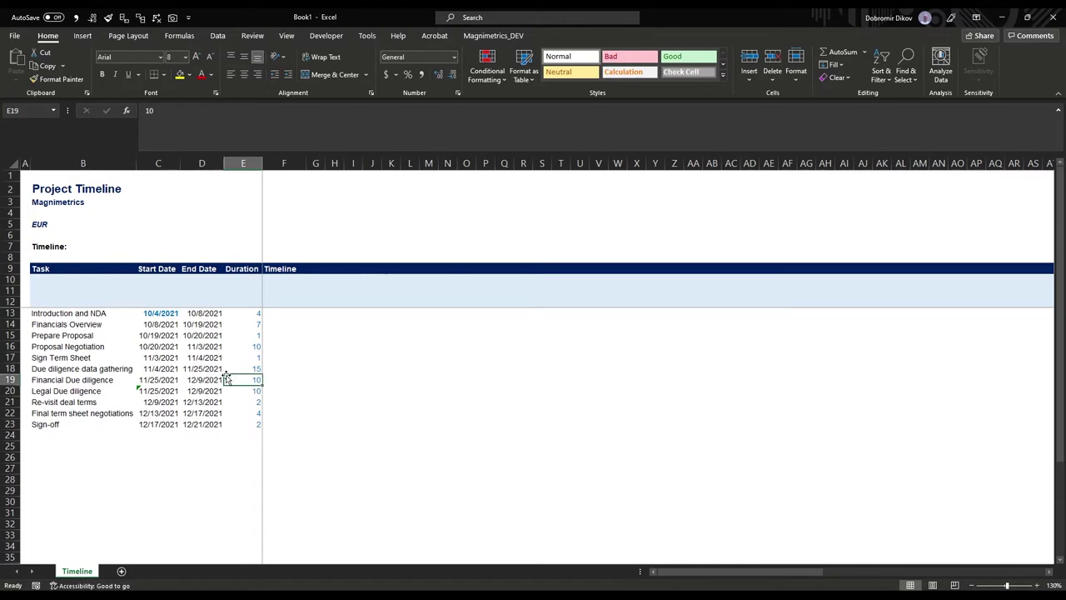
{"action": "key", "text": "Right"}
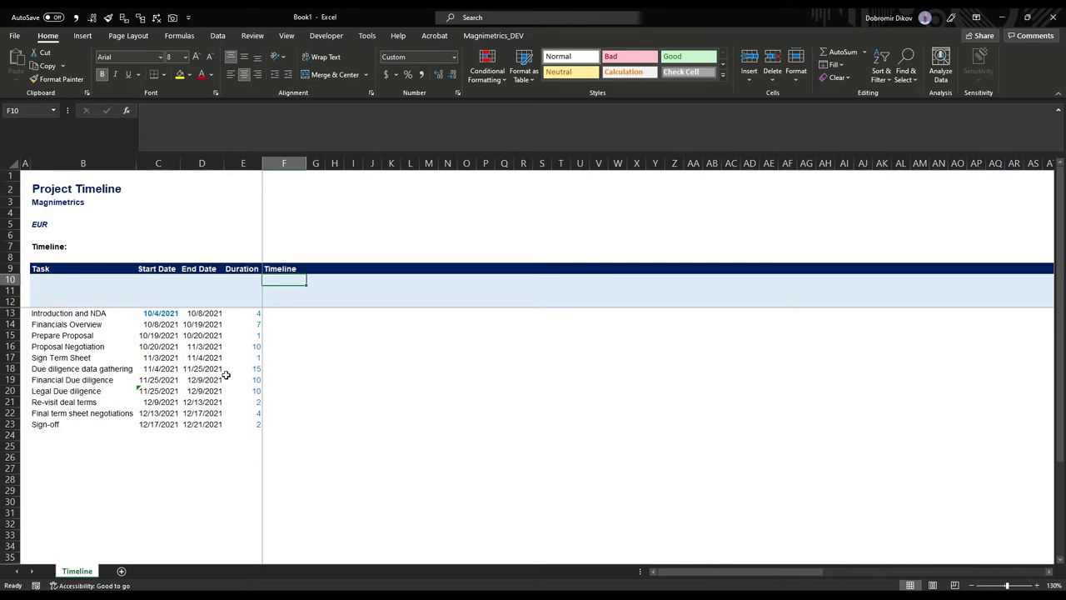
{"action": "type", "text": "="}
{"action": "key", "text": "Left"}
{"action": "key", "text": "Left"}
{"action": "key", "text": "Left"}
{"action": "key", "text": "Down"}
{"action": "key", "text": "Down"}
{"action": "key", "text": "Down"}
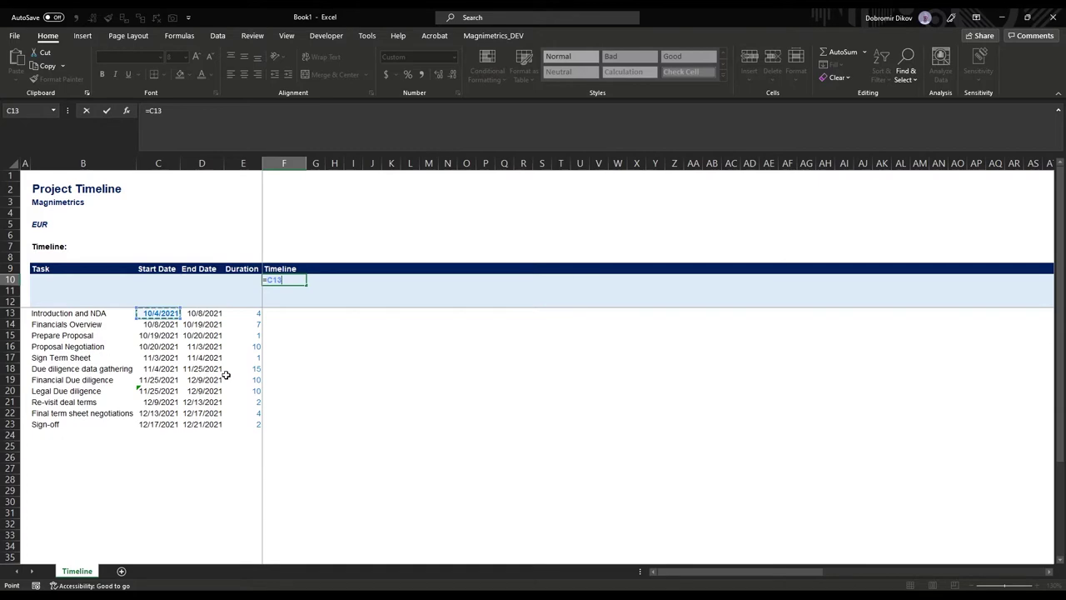
{"action": "key", "text": "ctrl+Return"}
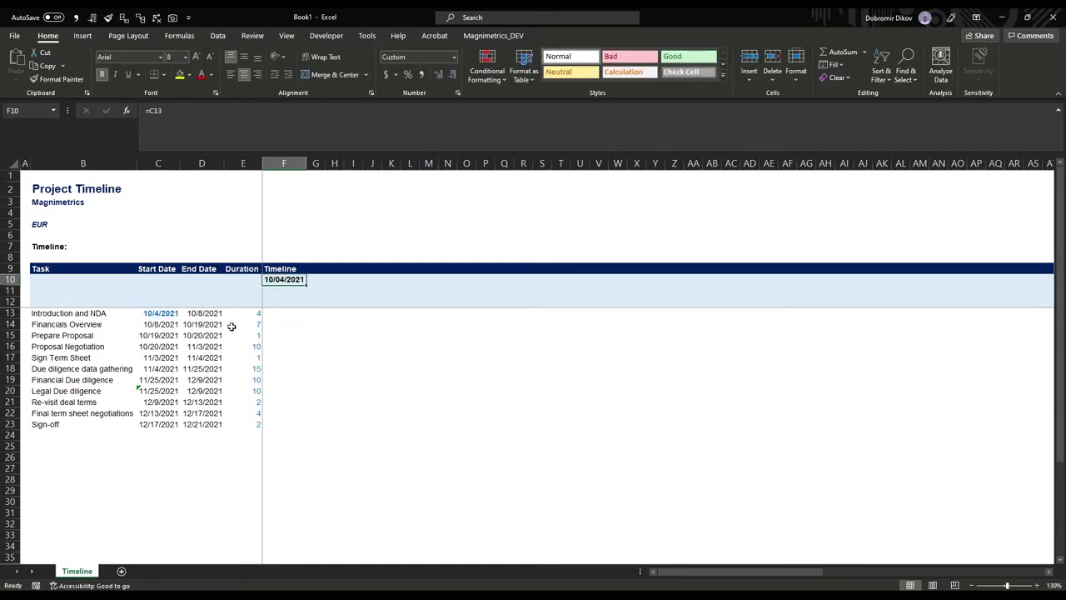
Rotate the text of the timeline date in F10 to an orientation of 90 degrees.
{"action": "left_click", "coordinate": [142, 313]}
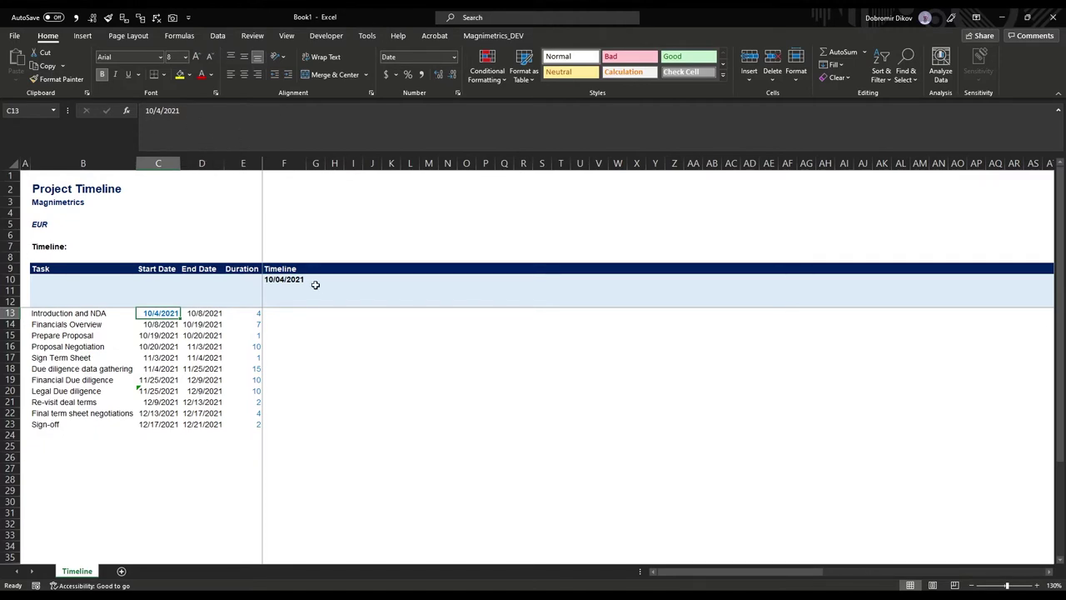
{"action": "left_click", "coordinate": [284, 281]}
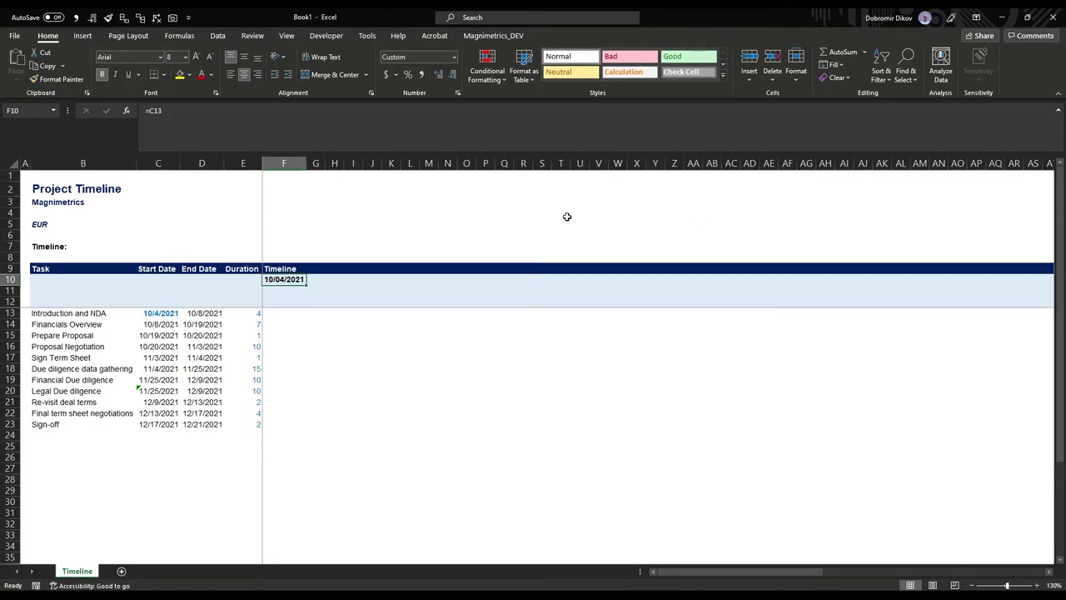
{"action": "key", "text": "ctrl+1"}
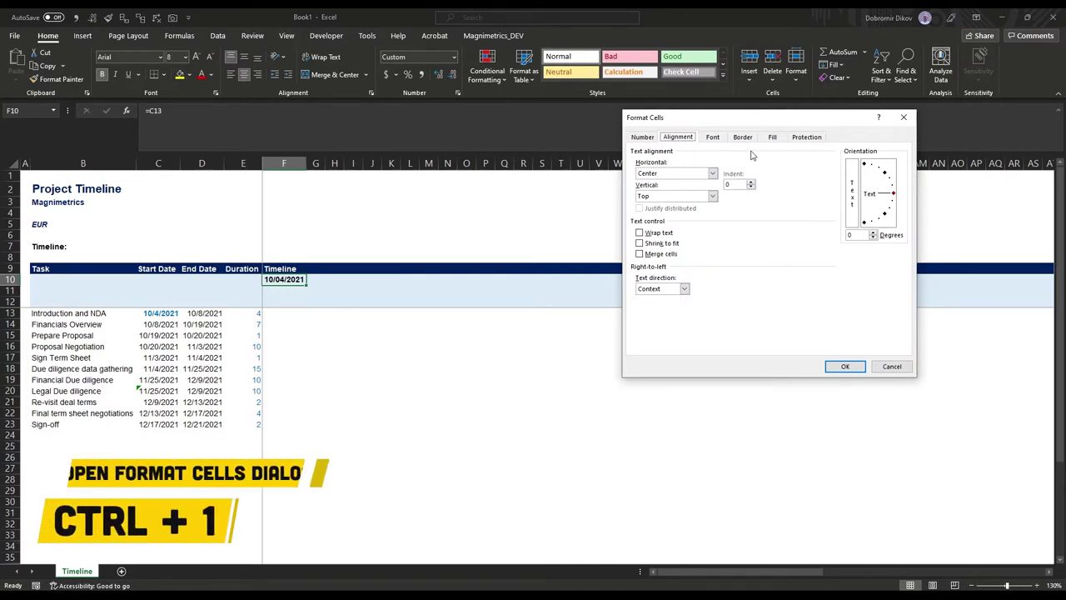
{"action": "left_click", "coordinate": [865, 166]}
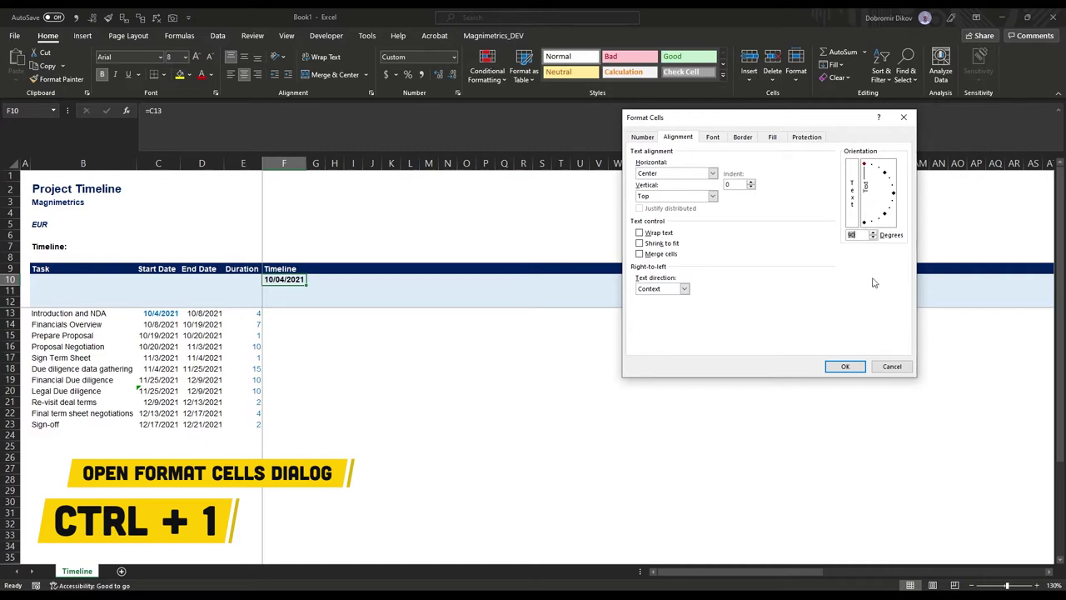
{"action": "left_click", "coordinate": [846, 366]}
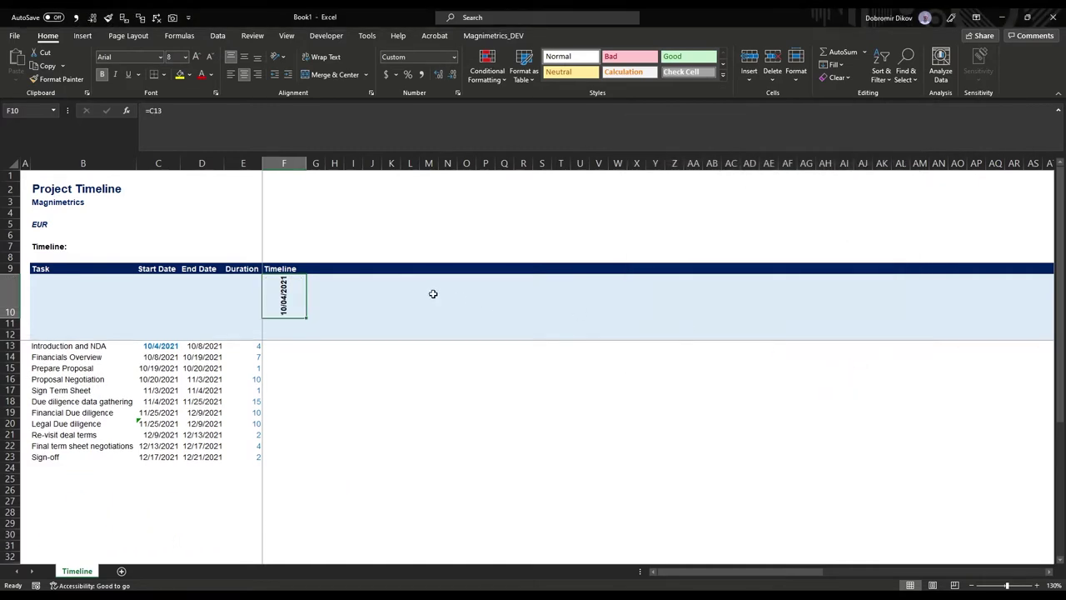
Narrow column F to match the width of the other timeline columns.
{"action": "mouse_move", "coordinate": [307, 163]}
{"action": "left_mouse_down"}
{"action": "mouse_move", "coordinate": [291, 163]}
{"action": "mouse_move", "coordinate": [305, 163]}
{"action": "left_mouse_up"}
{"action": "left_click", "coordinate": [61, 79]}
{"action": "left_click", "coordinate": [284, 164]}
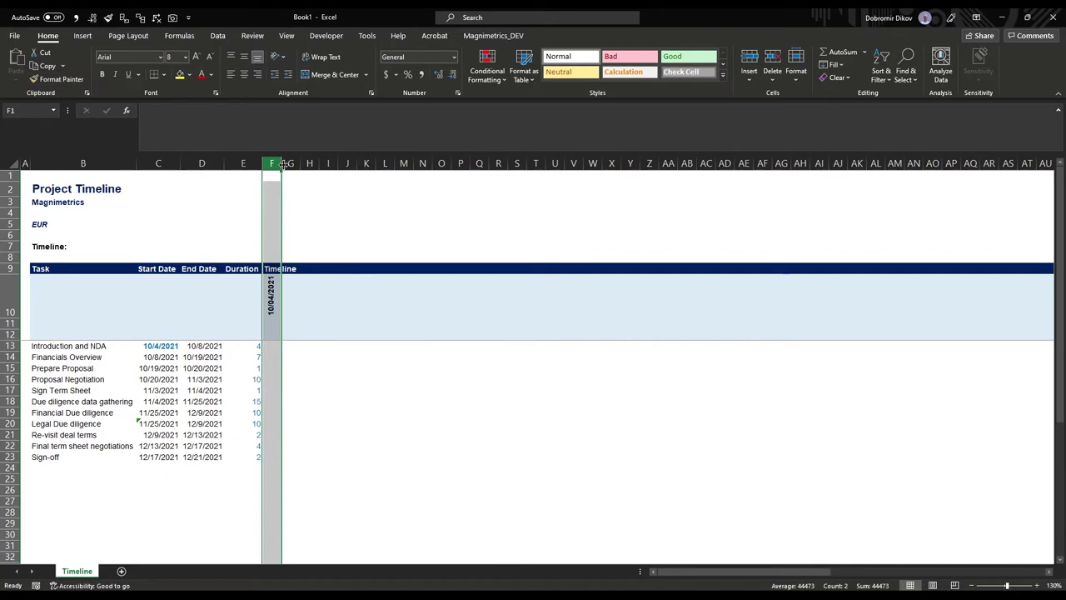
{"action": "left_click", "coordinate": [273, 298]}
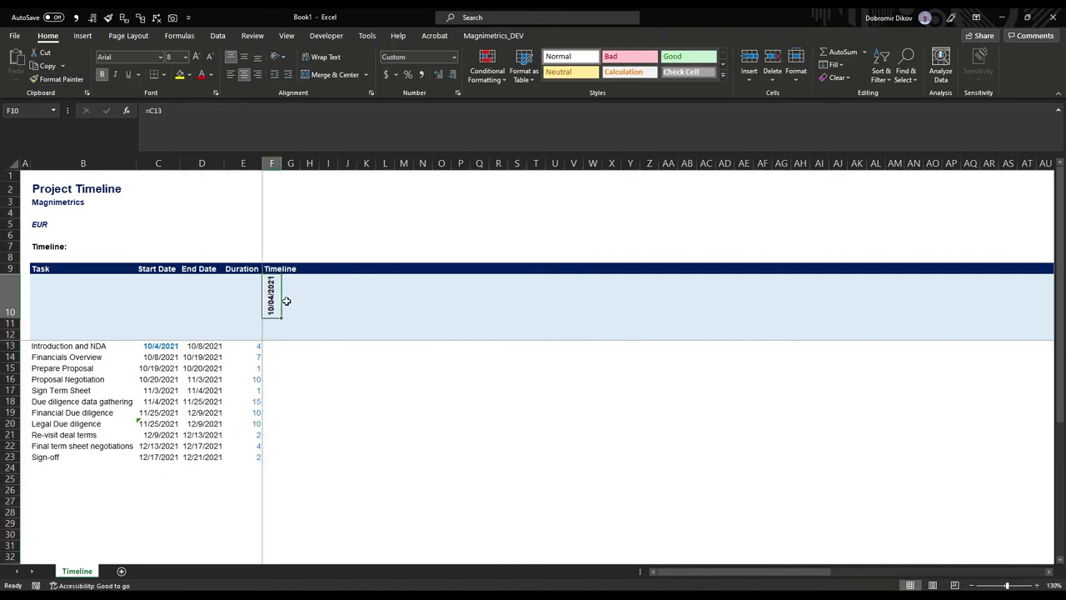
{"action": "left_click_drag", "start_coordinate": [292, 298], "coordinate": [935, 302]}
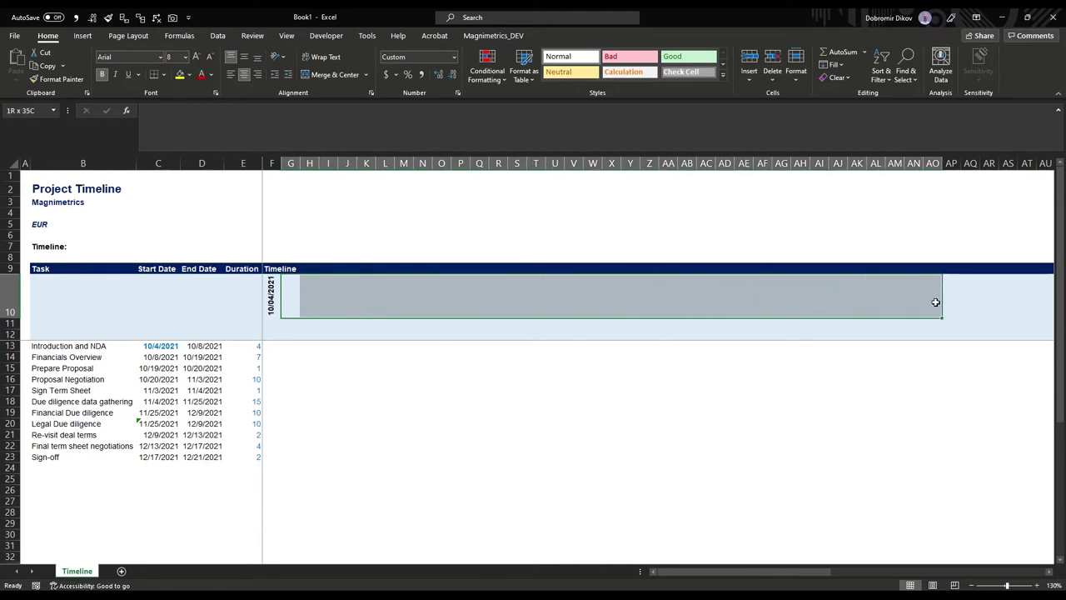
{"action": "left_click", "coordinate": [271, 296]}
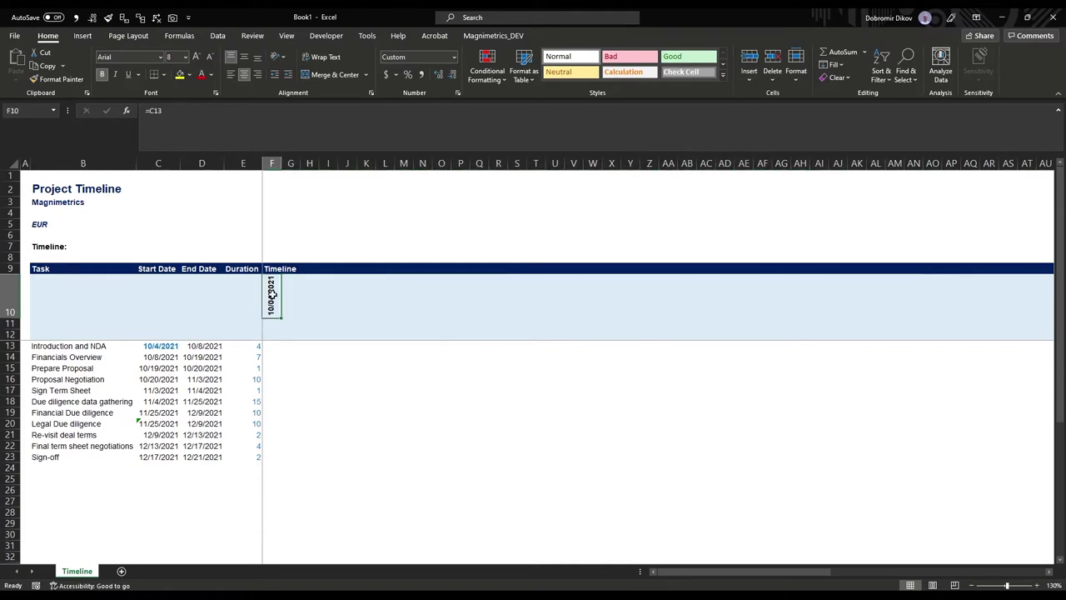
Format the timeline selector cell C7 with a light blue fill and outside borders.
{"action": "left_click", "coordinate": [154, 247]}
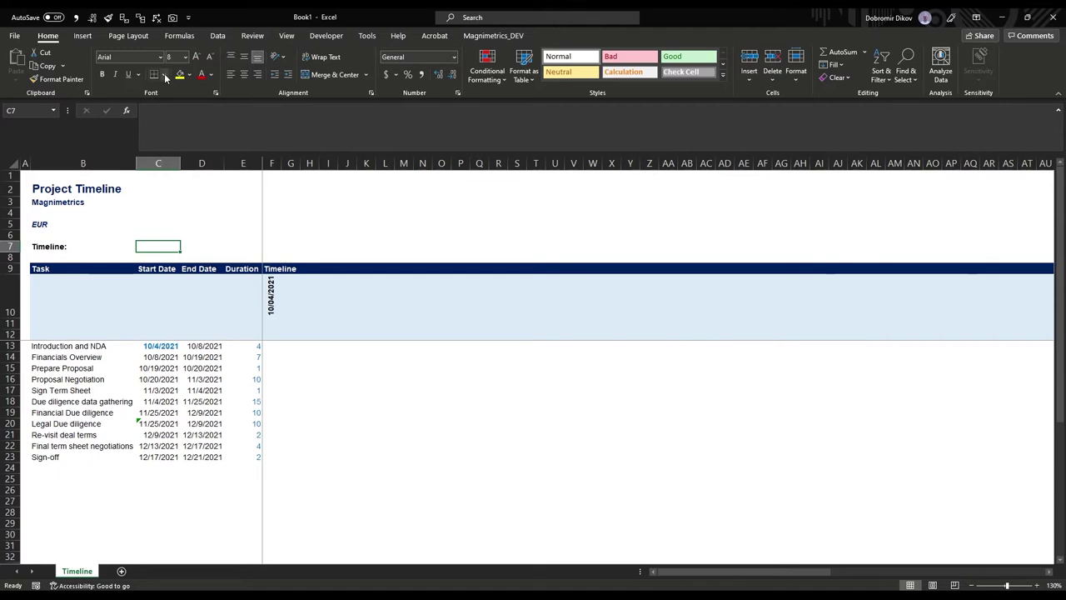
{"action": "left_click", "coordinate": [189, 74]}
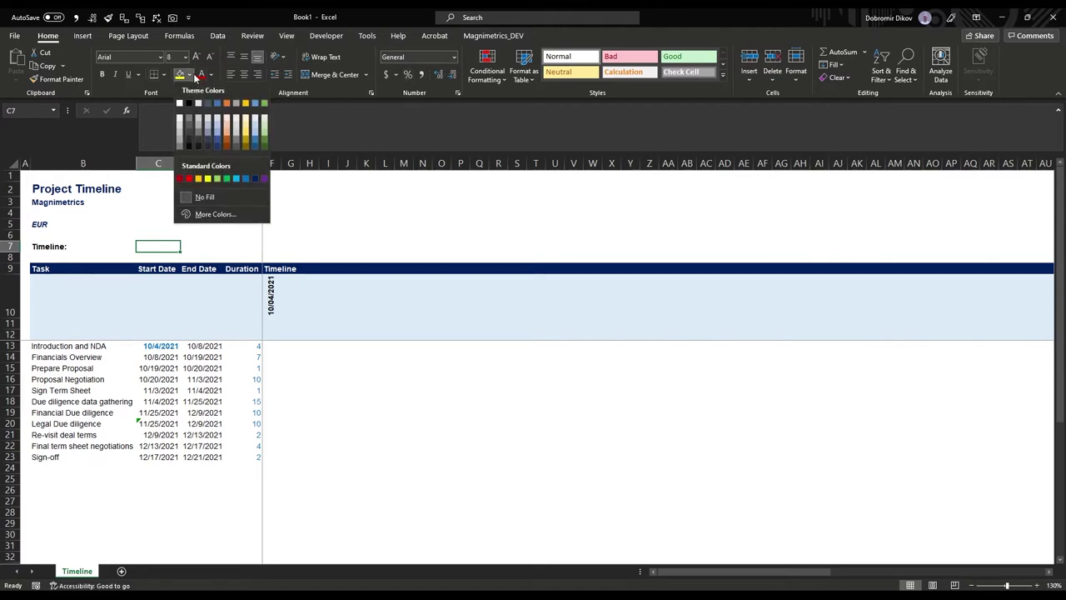
{"action": "left_click", "coordinate": [254, 122]}
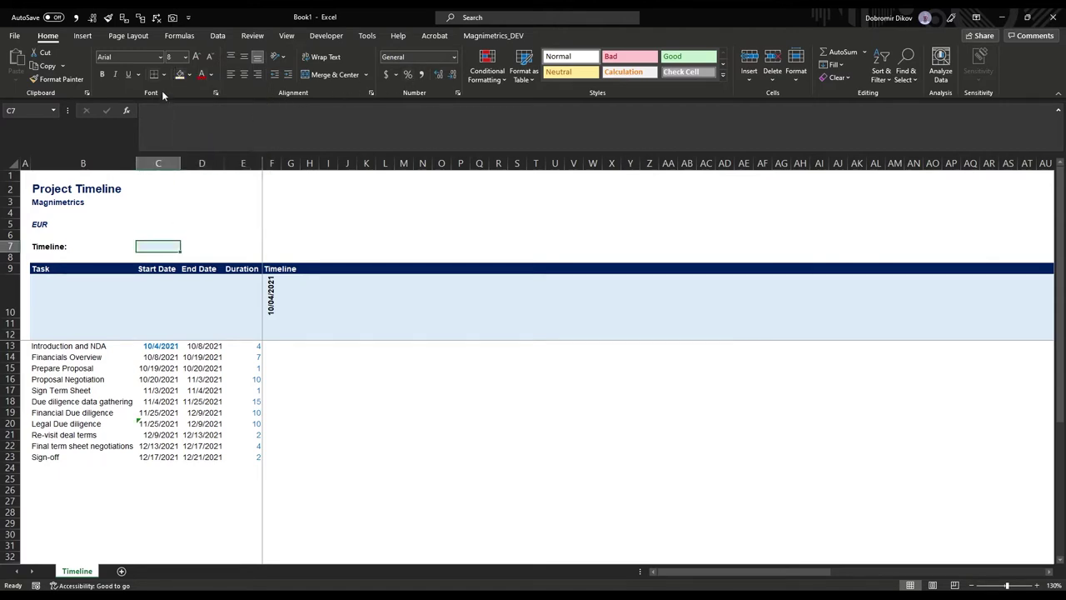
{"action": "left_click", "coordinate": [164, 75]}
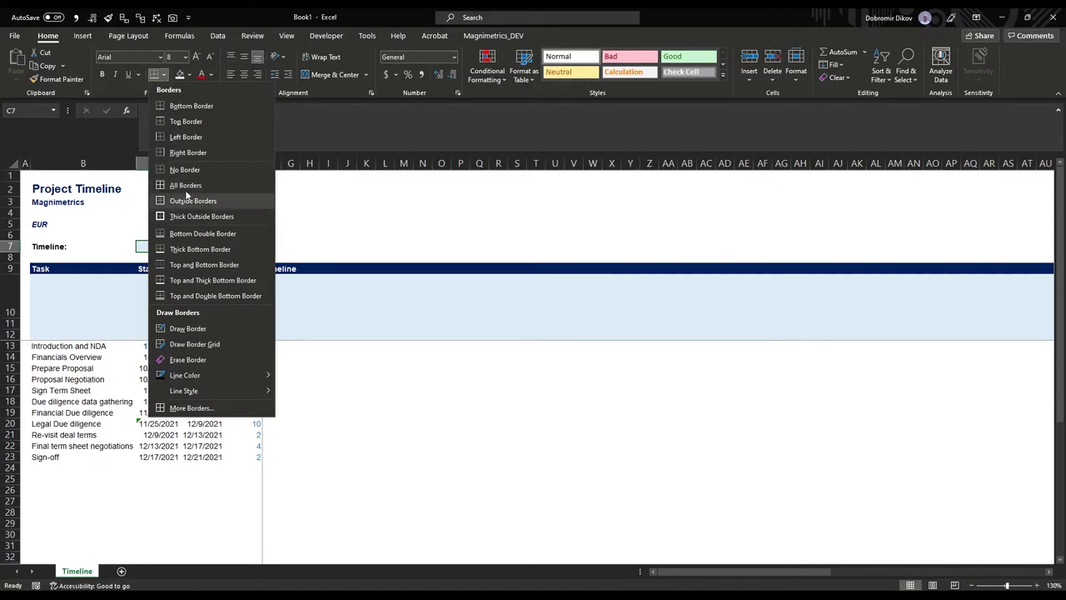
{"action": "left_click", "coordinate": [187, 202]}
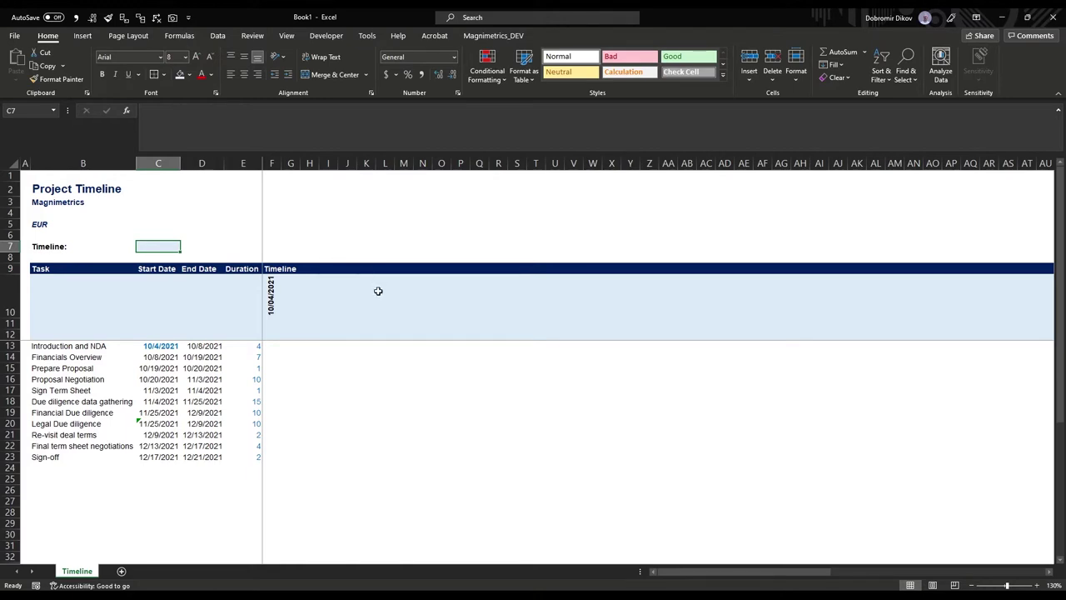
Add a list data validation to C7 with the options Daily,Weekly,Monthly and choose Daily.
{"action": "left_click", "coordinate": [217, 36]}
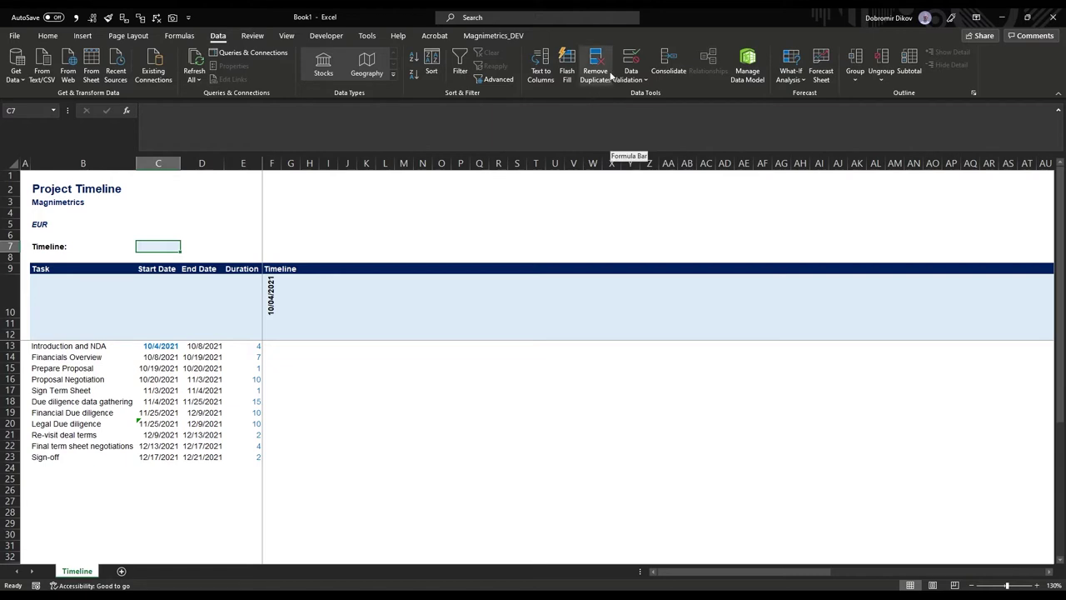
{"action": "left_click", "coordinate": [630, 62]}
{"action": "left_click", "coordinate": [699, 220]}
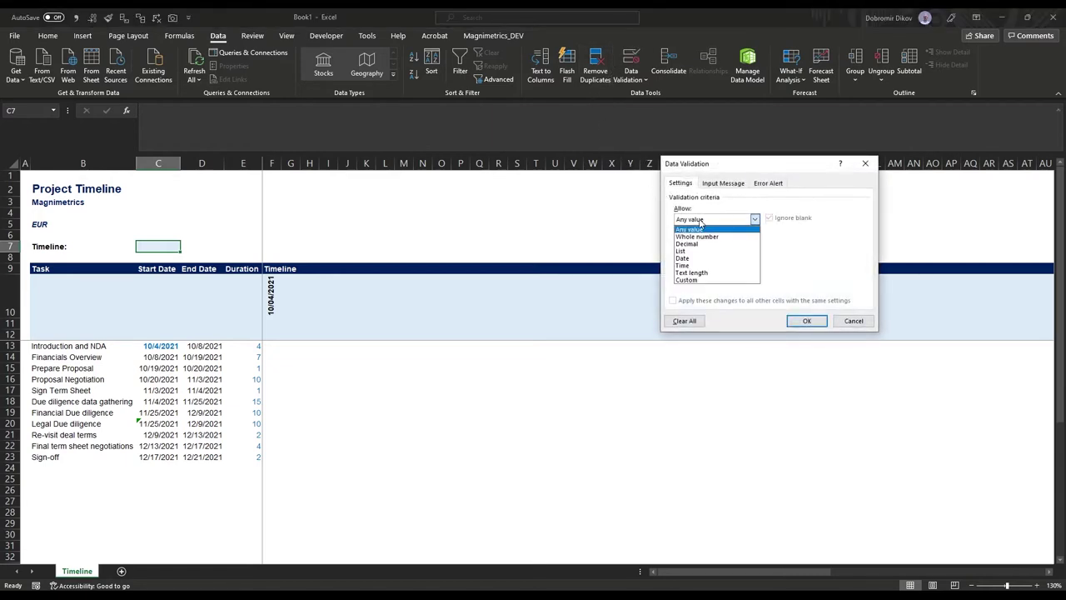
{"action": "left_click", "coordinate": [693, 252]}
{"action": "left_click", "coordinate": [685, 265]}
{"action": "type", "text": "Daily,W"}
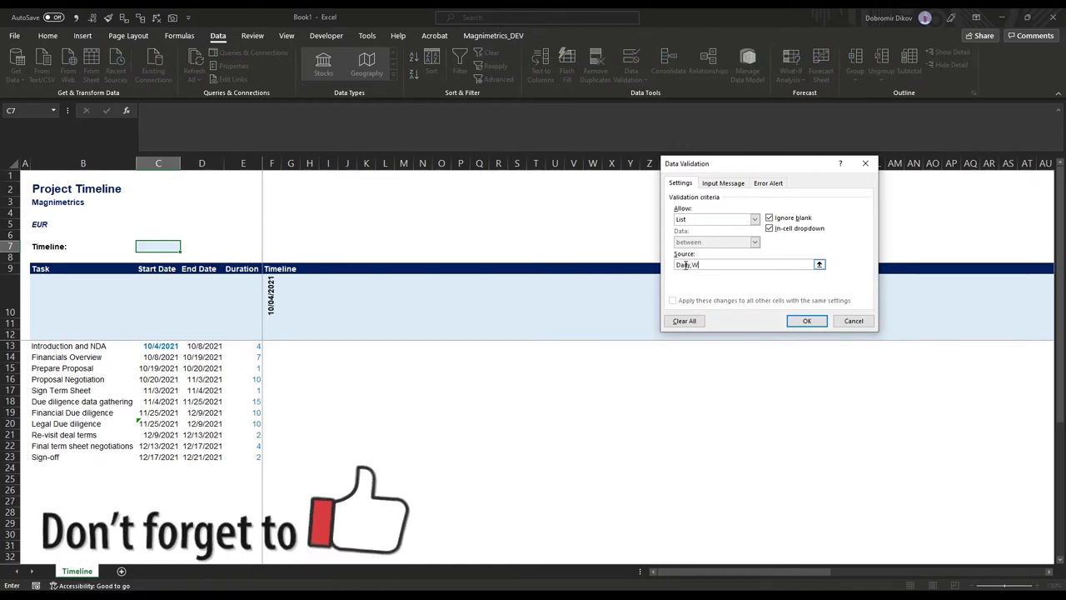
{"action": "type", "text": "eekly,Monthly"}
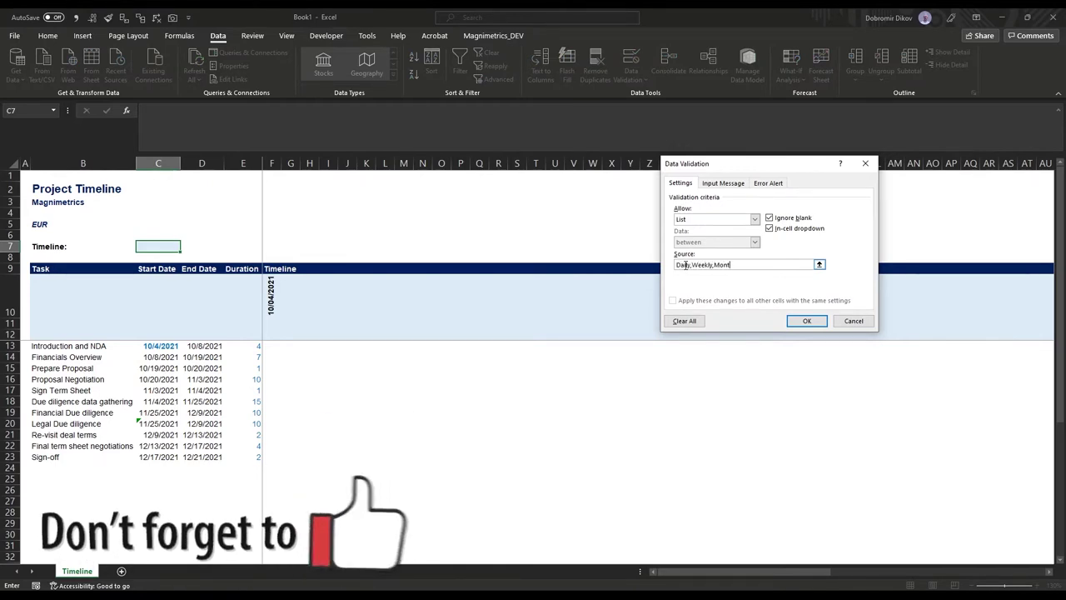
{"action": "left_click", "coordinate": [806, 321]}
{"action": "left_click", "coordinate": [185, 248]}
{"action": "left_click", "coordinate": [151, 255]}
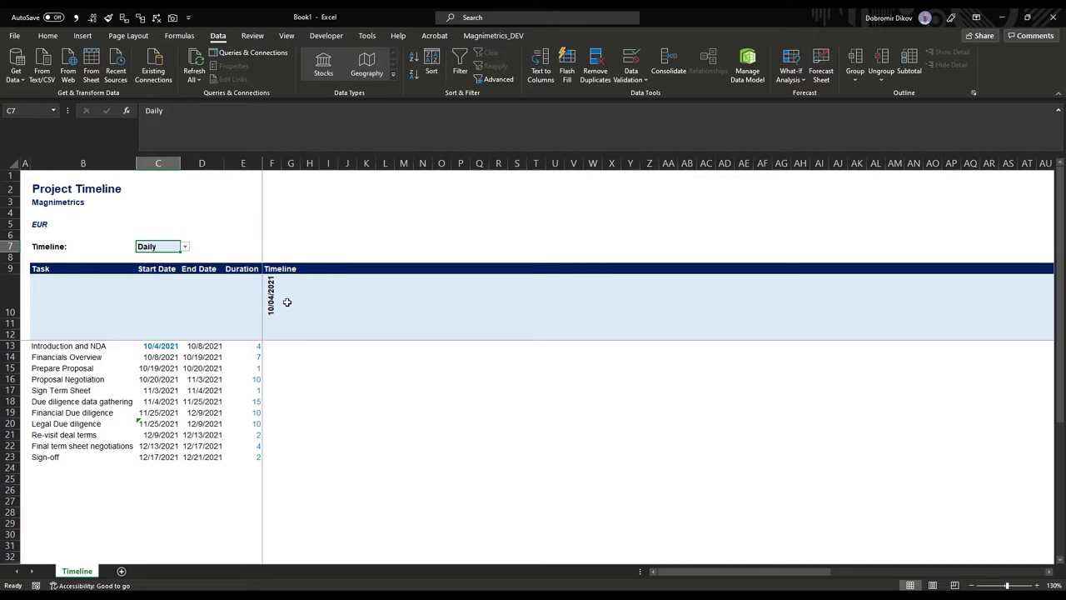
{"action": "left_click", "coordinate": [293, 298]}
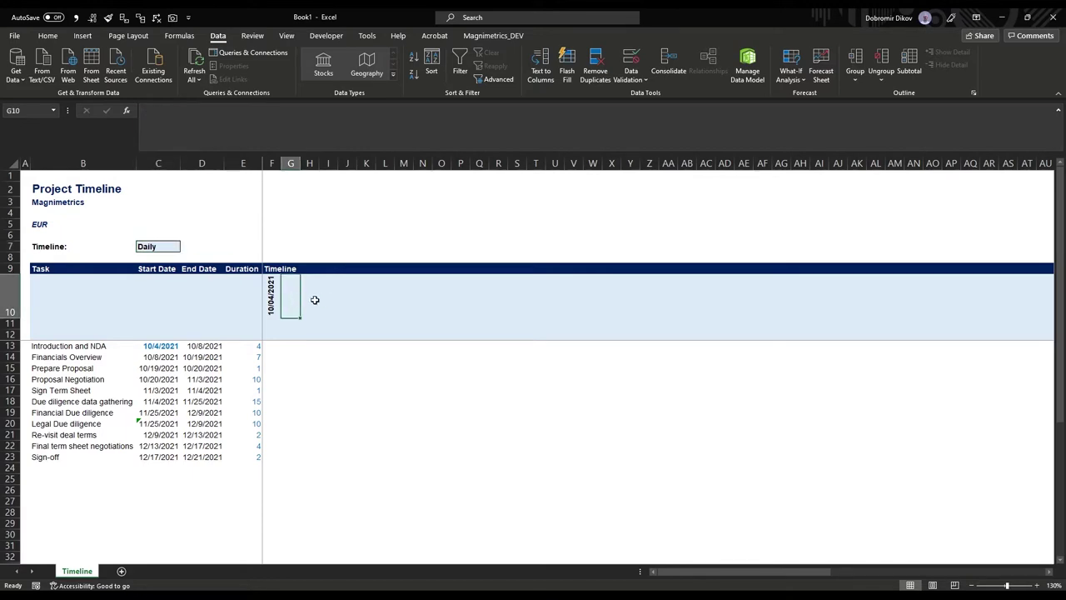
{"action": "left_click", "coordinate": [314, 297]}
{"action": "left_click", "coordinate": [334, 296]}
{"action": "left_click", "coordinate": [355, 294]}
{"action": "left_click", "coordinate": [370, 295]}
{"action": "left_click", "coordinate": [387, 297]}
{"action": "left_click", "coordinate": [400, 297]}
{"action": "left_click", "coordinate": [273, 290]}
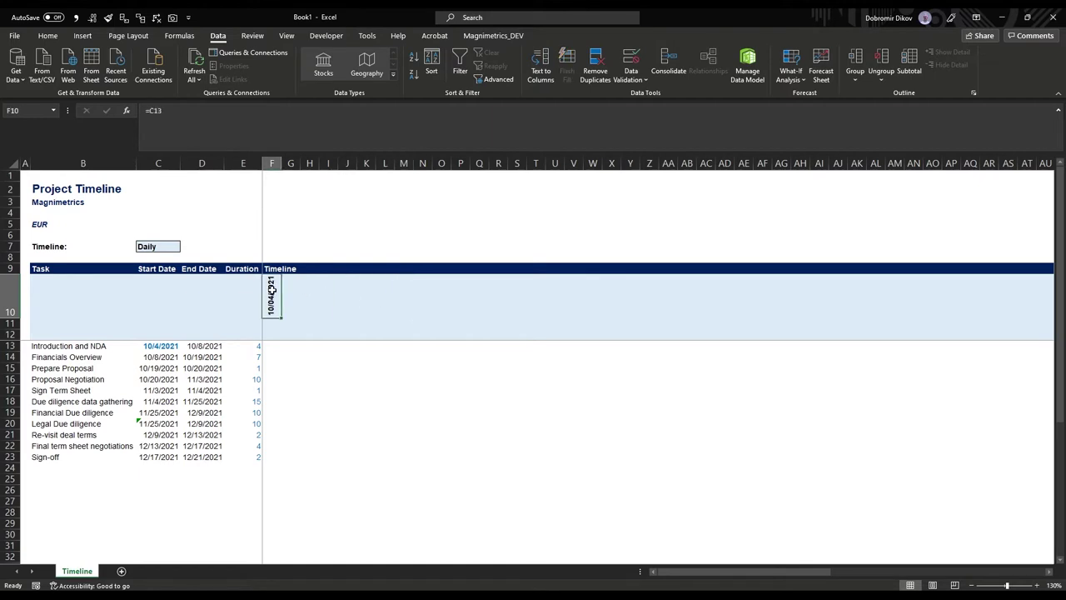
{"action": "left_click", "coordinate": [297, 297]}
{"action": "left_click", "coordinate": [309, 297]}
{"action": "left_click", "coordinate": [330, 298]}
{"action": "left_click", "coordinate": [374, 297]}
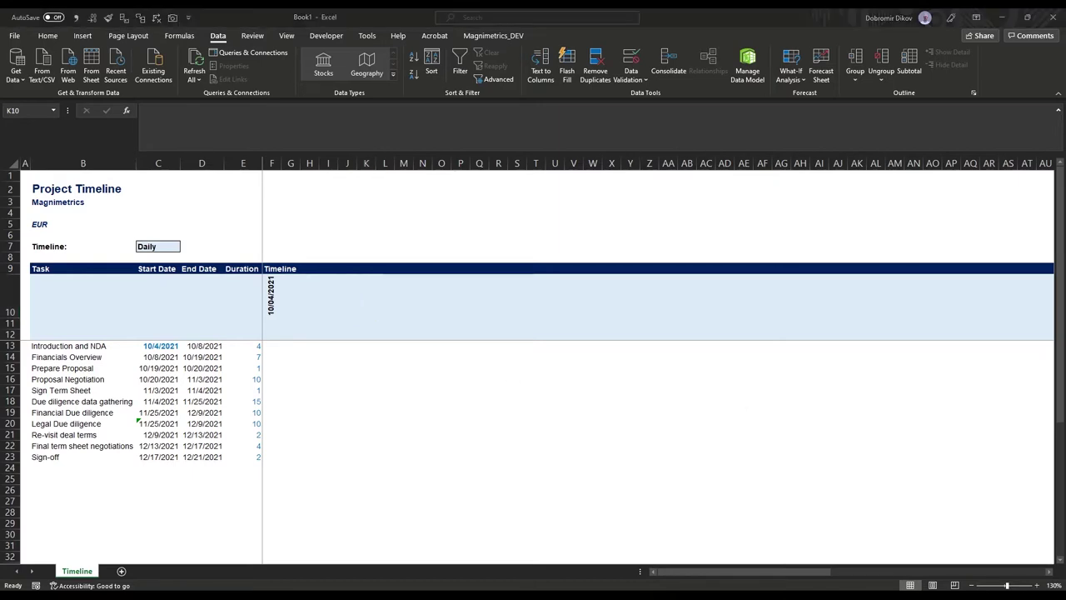
{"action": "left_click", "coordinate": [166, 246]}
{"action": "left_click", "coordinate": [166, 246]}
{"action": "left_click", "coordinate": [185, 246]}
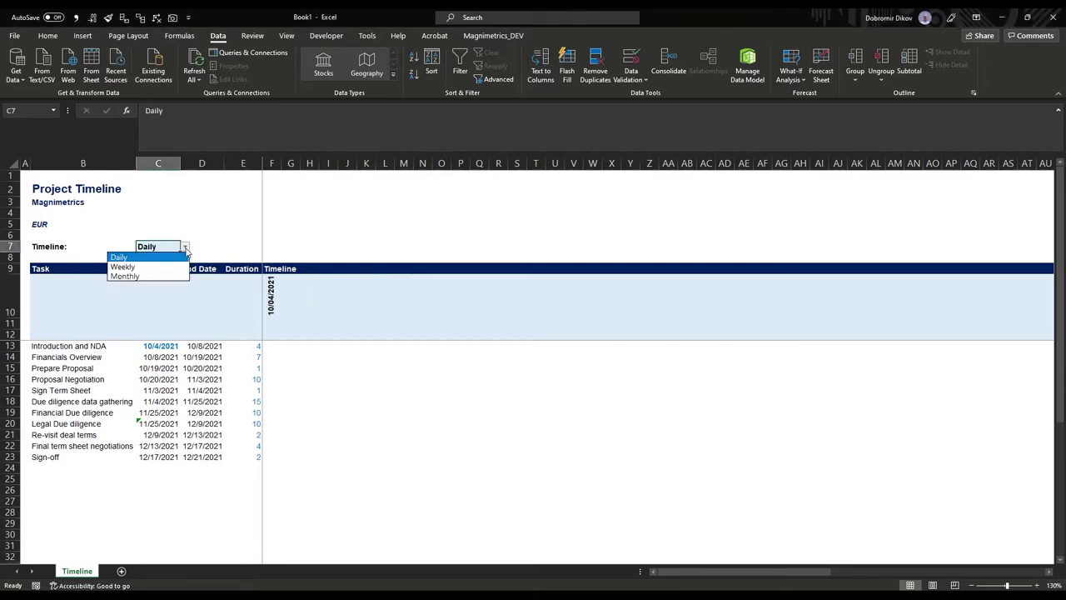
{"action": "left_click", "coordinate": [169, 244]}
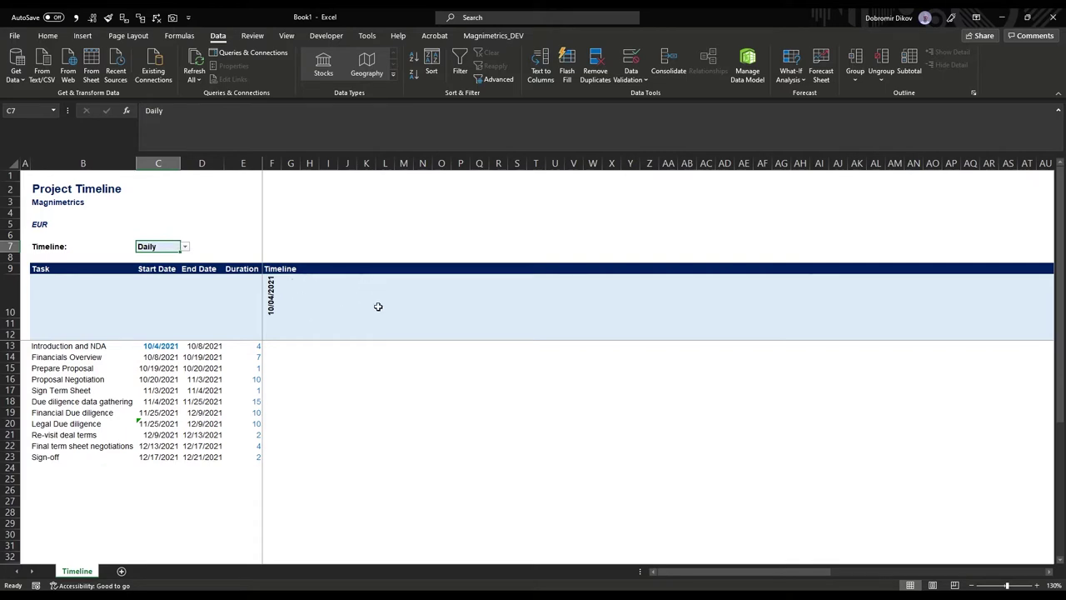
{"action": "left_click", "coordinate": [184, 247]}
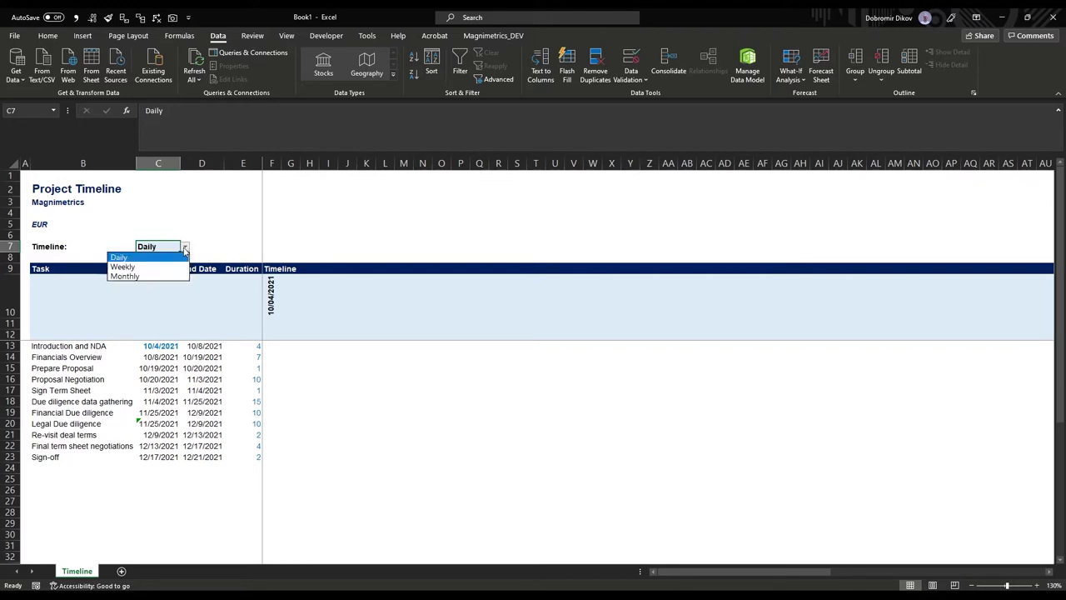
{"action": "left_click", "coordinate": [187, 249]}
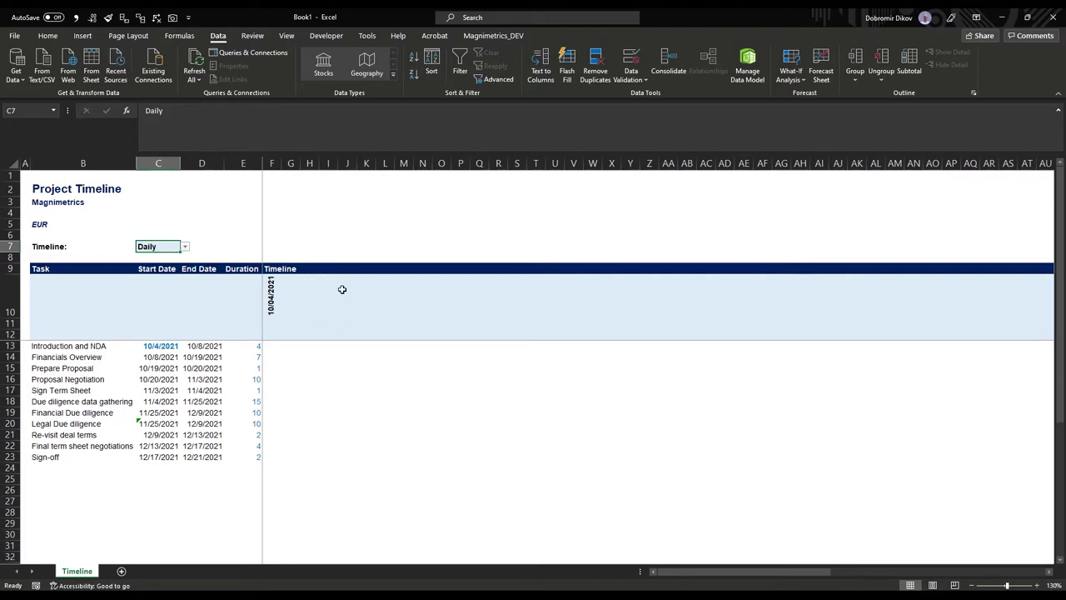
Begin an IF formula in G10 that returns F10+1 when $C$7 equals "Daily".
{"action": "left_click", "coordinate": [296, 298]}
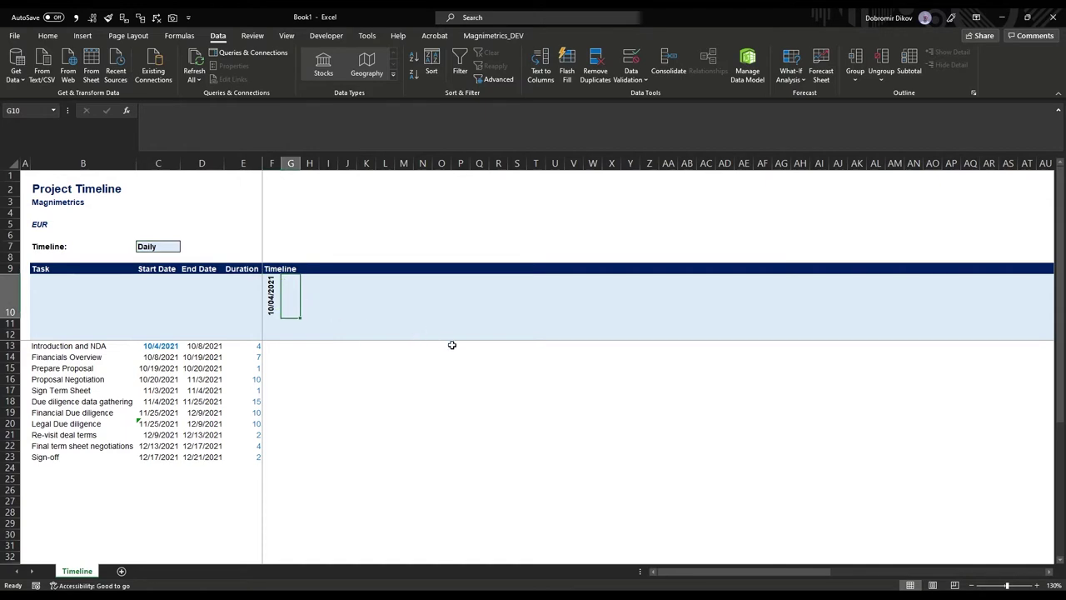
{"action": "type", "text": "="}
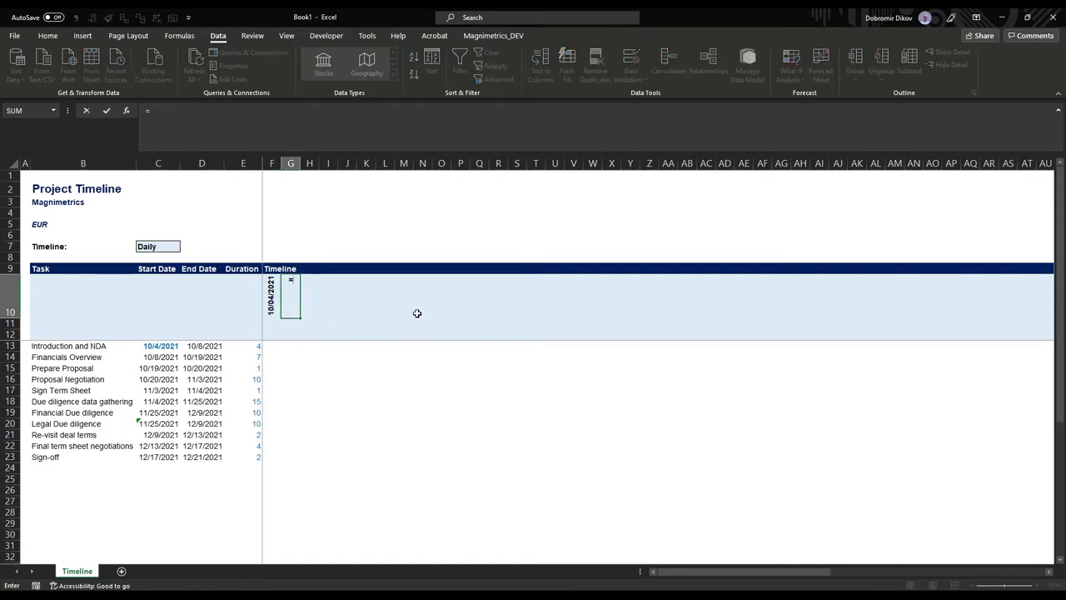
{"action": "key", "text": "Escape"}
{"action": "scroll", "coordinate": [325, 312], "scroll_direction": "up", "scroll_amount": 2}
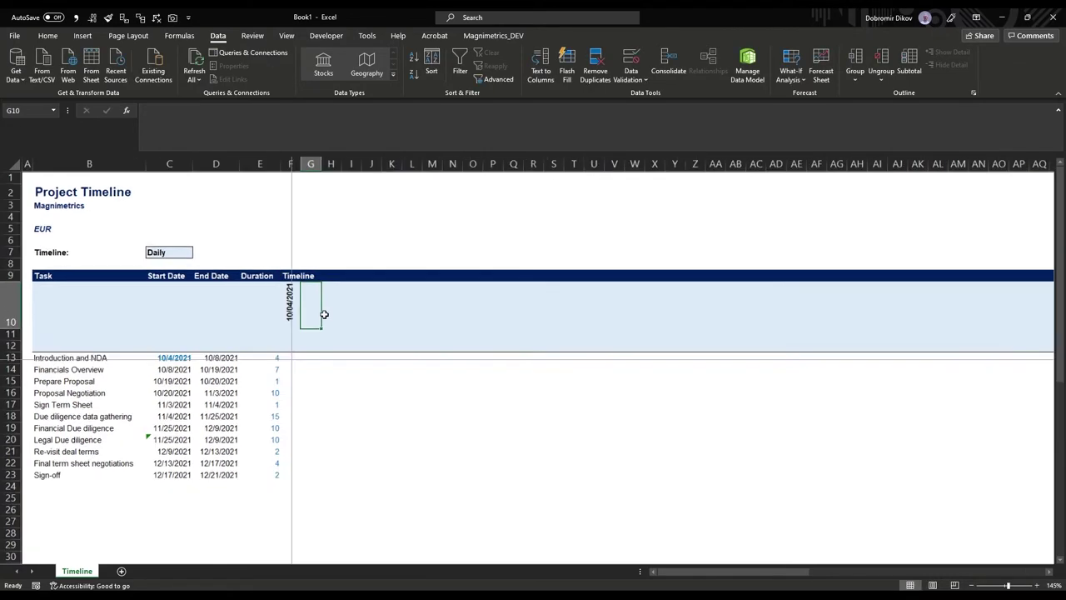
{"action": "type", "text": "=if"}
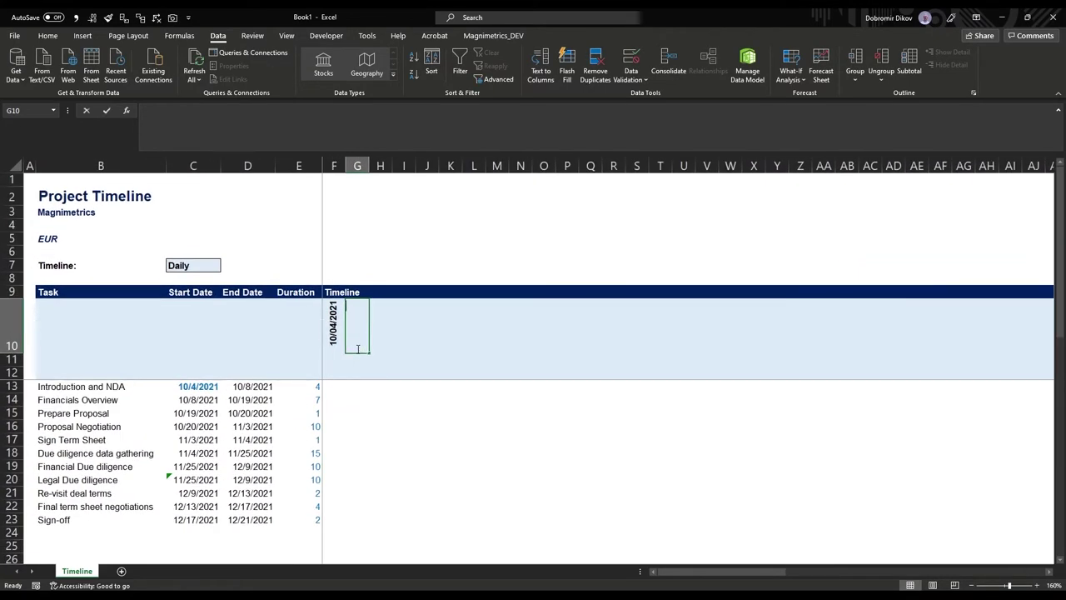
{"action": "key", "text": "Tab"}
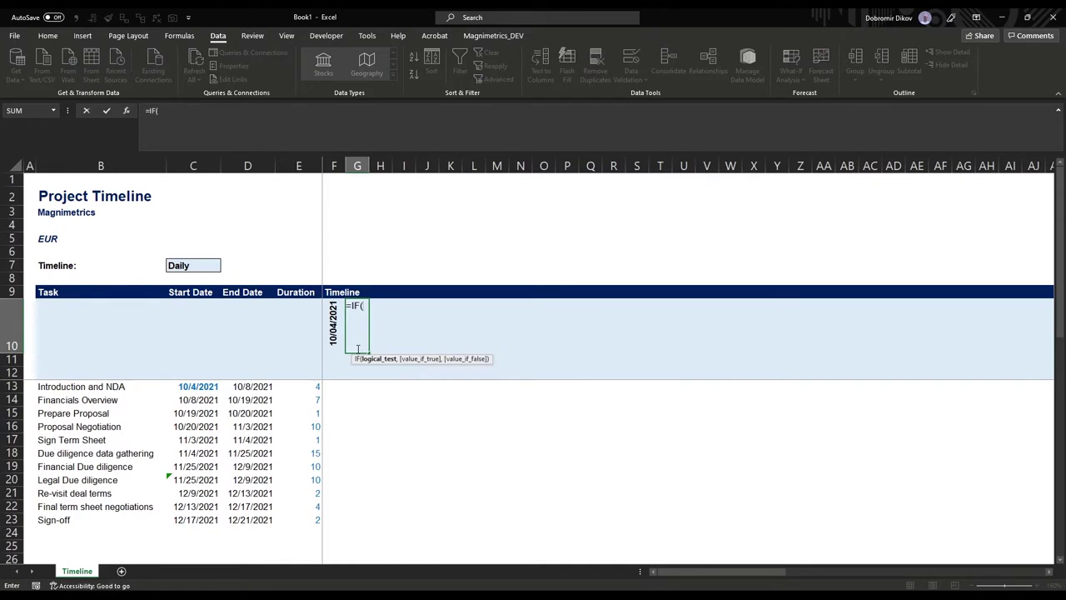
{"action": "left_click", "coordinate": [198, 263]}
{"action": "key", "text": "F4"}
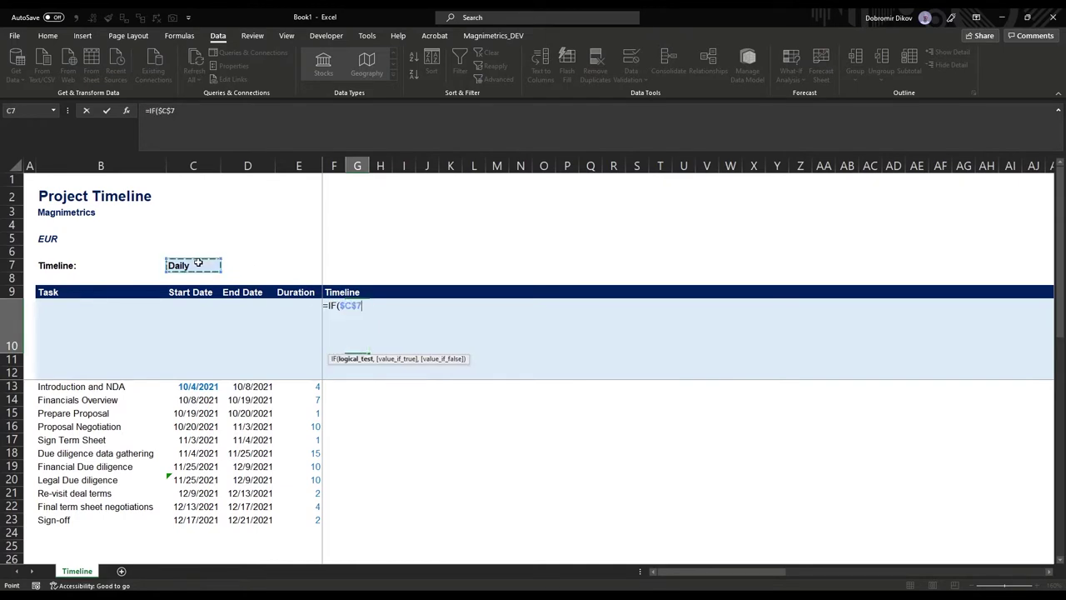
{"action": "type", "text": "=\"Daily\","}
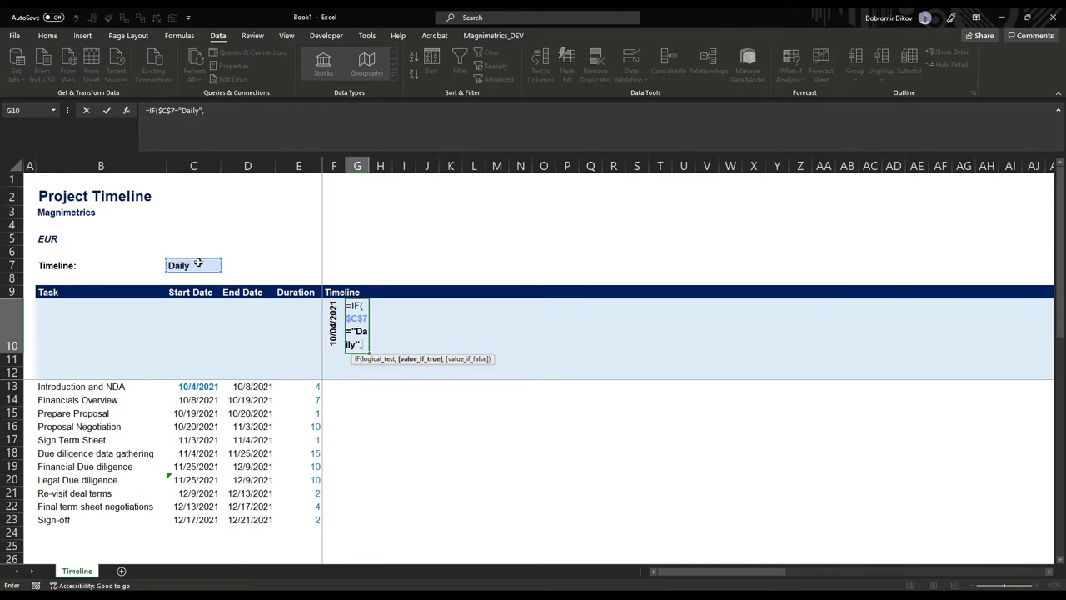
{"action": "key", "text": "Left"}
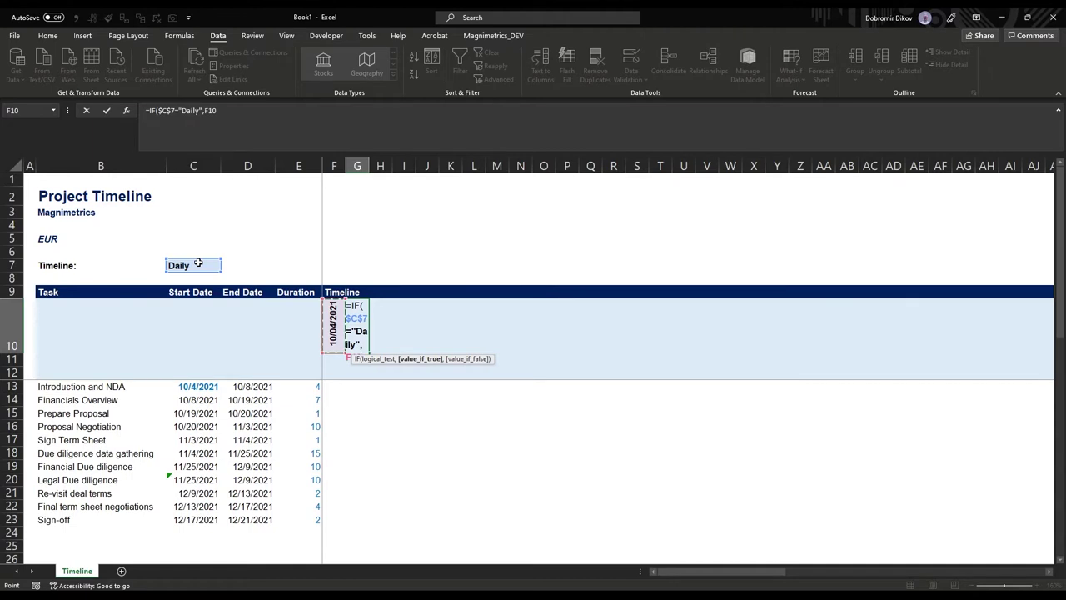
{"action": "type", "text": "+1"}
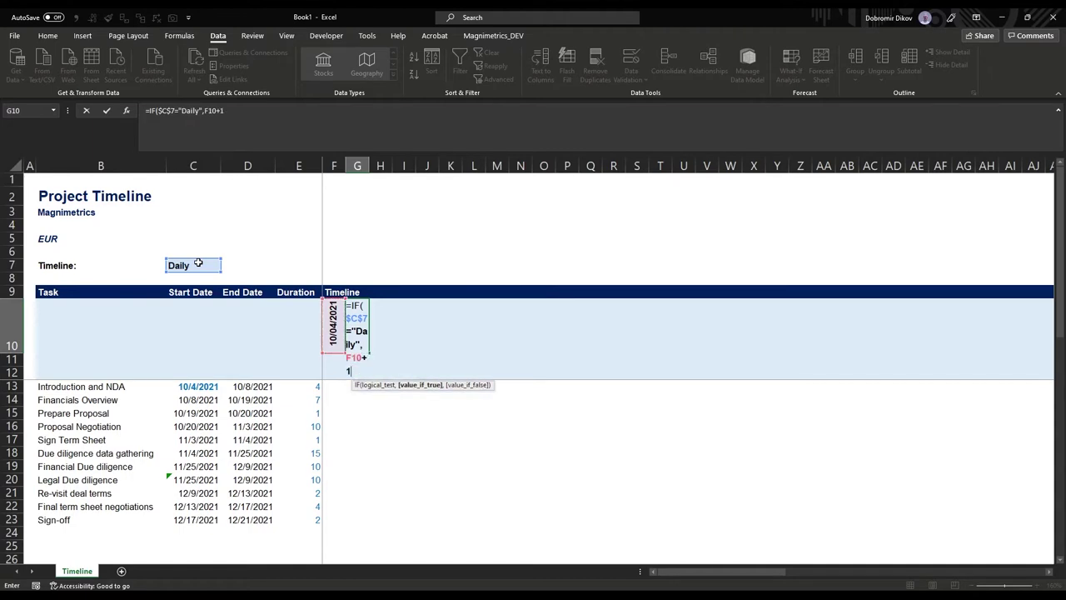
Nest a second IF in the G10 formula as the false case, testing whether $C$7 equals "Weekly".
{"action": "type", "text": ",if("}
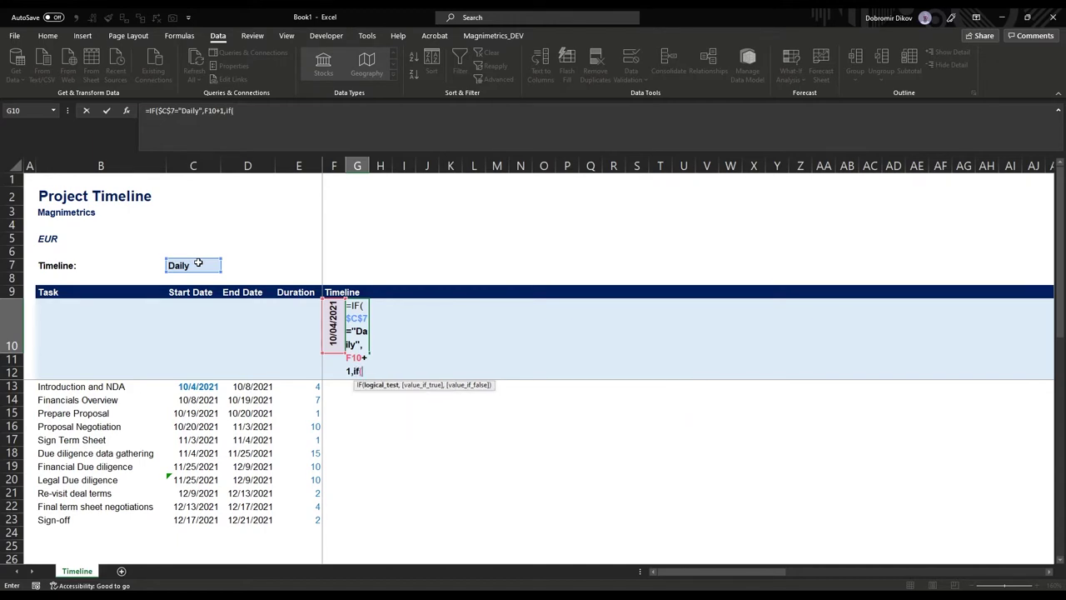
{"action": "type", "text": "$C$"}
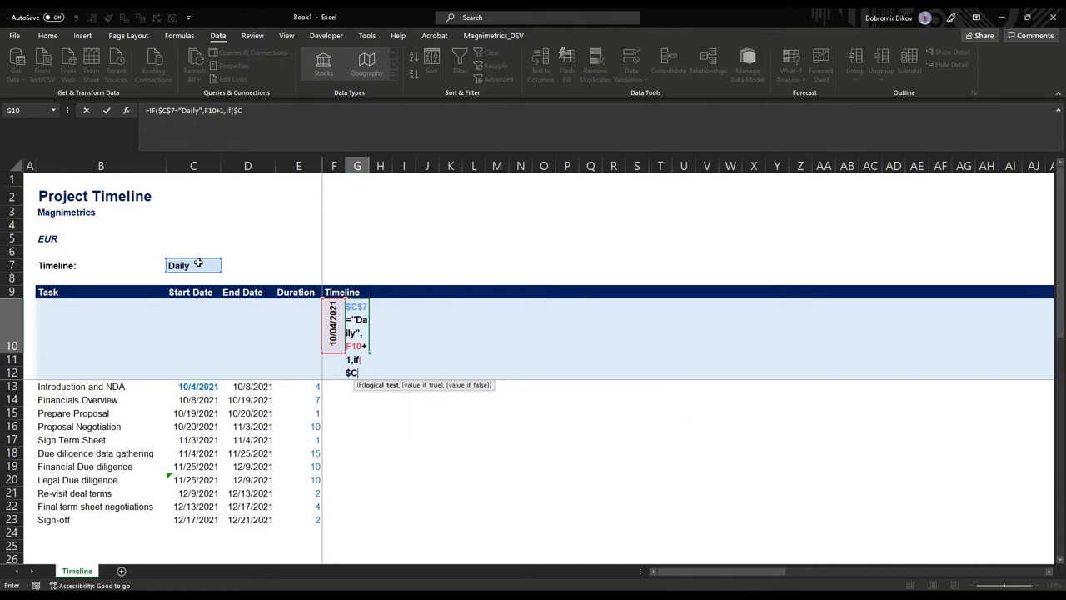
{"action": "type", "text": "&"}
{"action": "key", "text": "BackSpace"}
{"action": "type", "text": "7="}
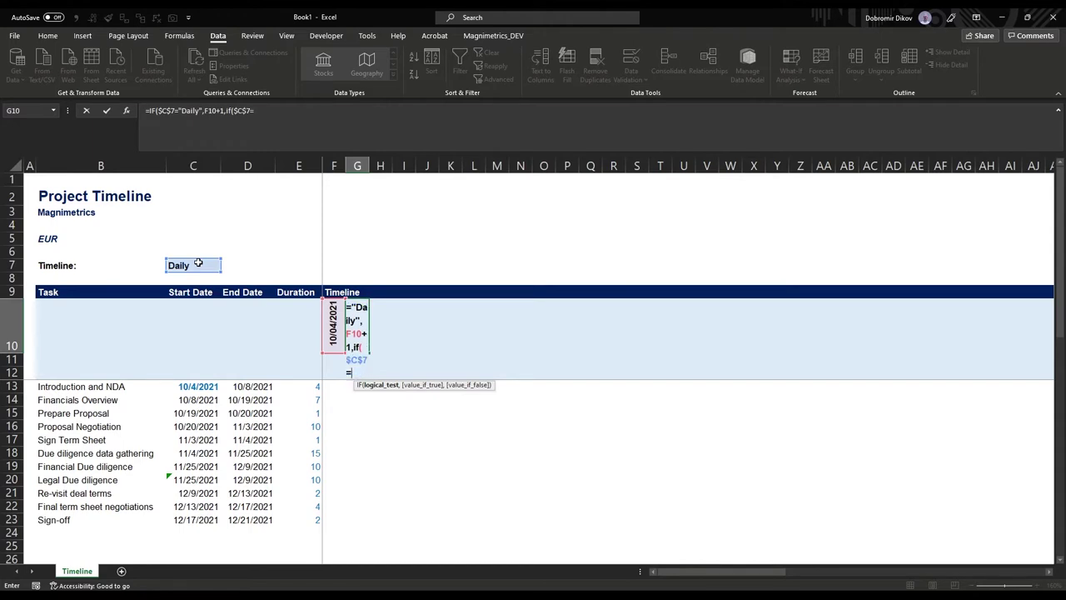
{"action": "type", "text": "\"Weekly\""}
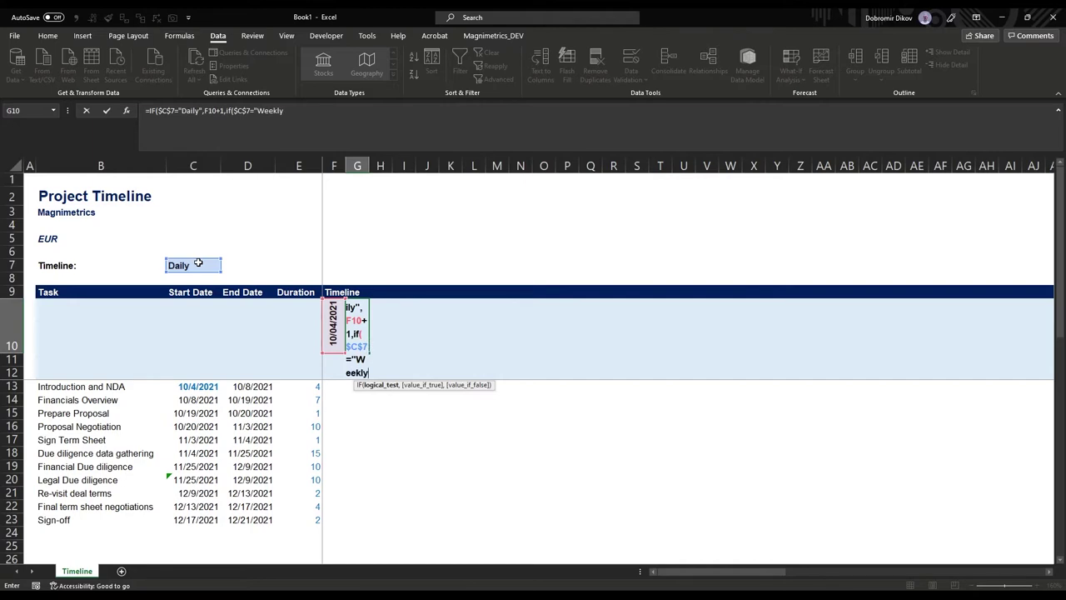
{"action": "type", "text": ","}
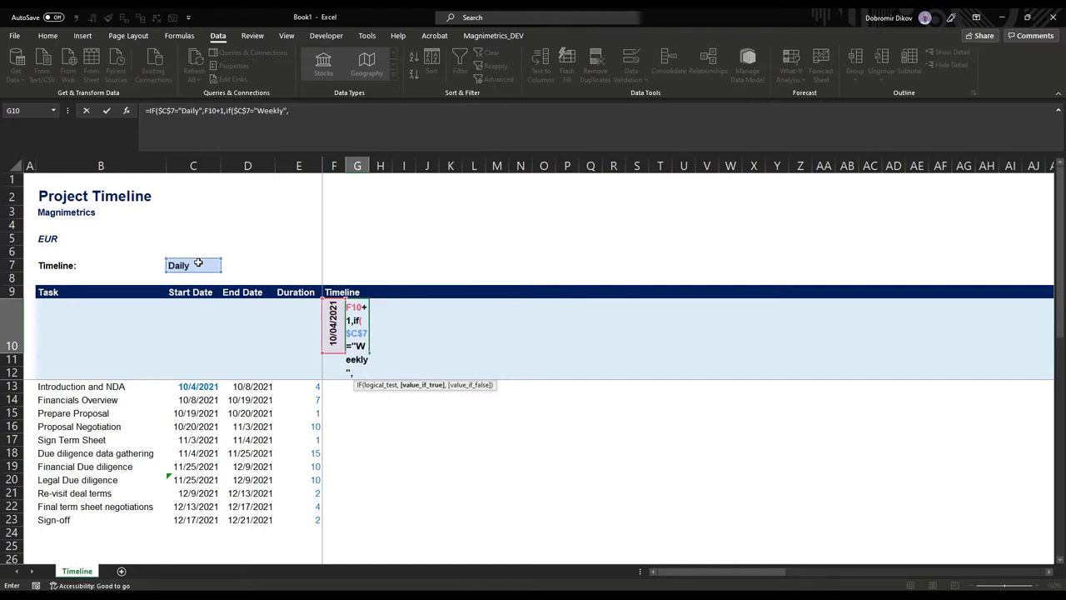
Set the Weekly result in the G10 formula to F10+(7-WEEKDAY(F10,2)+1), with Monday as the first weekday.
{"action": "key", "text": "Left"}
{"action": "type", "text": "+"}
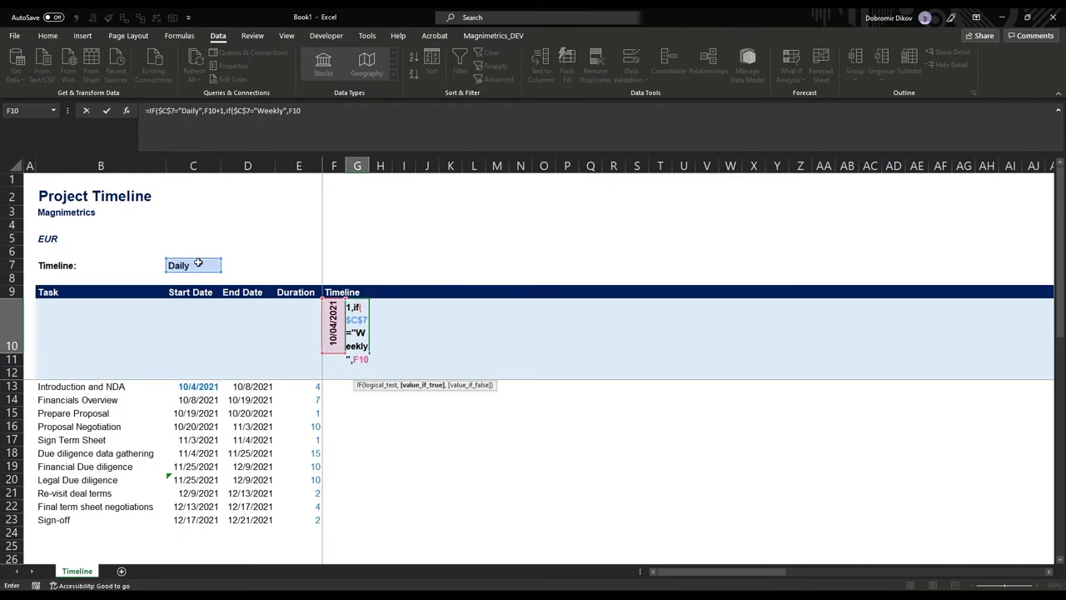
{"action": "type", "text": "+(7-Week"}
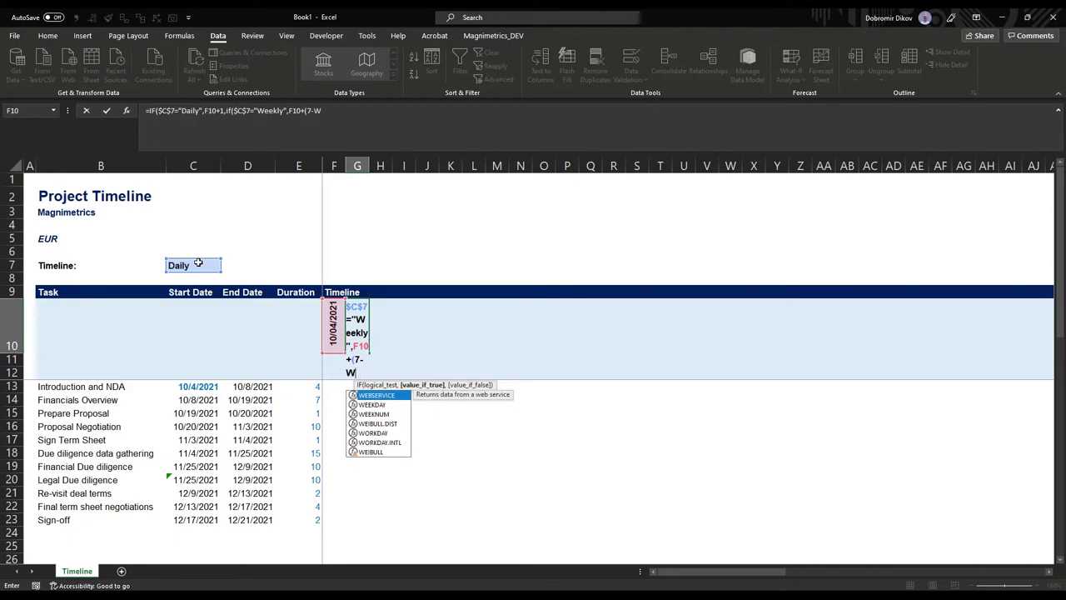
{"action": "key", "text": "Tab"}
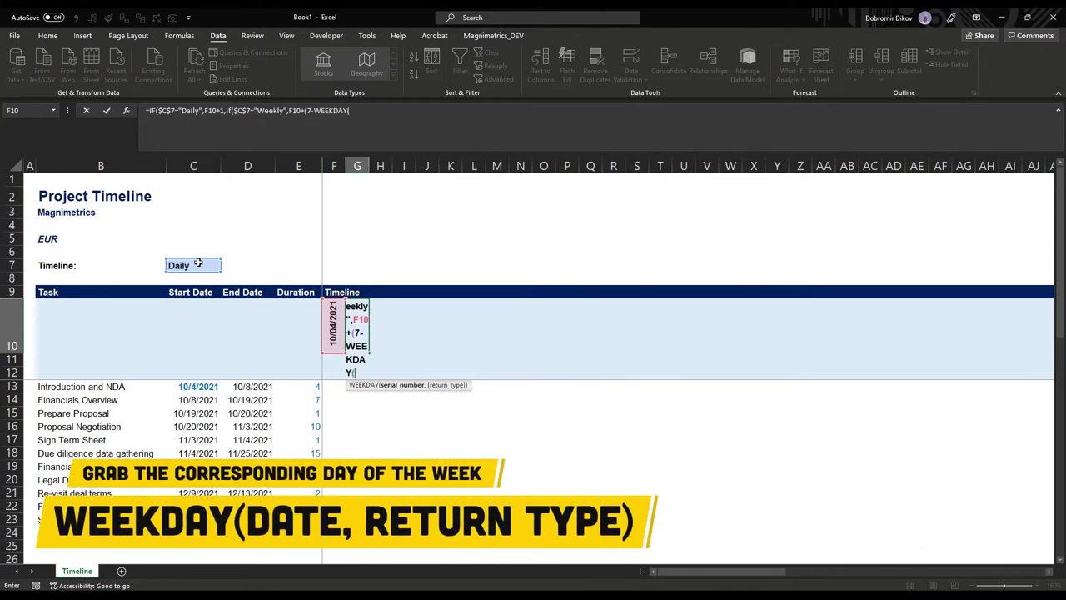
{"action": "key", "text": "Left"}
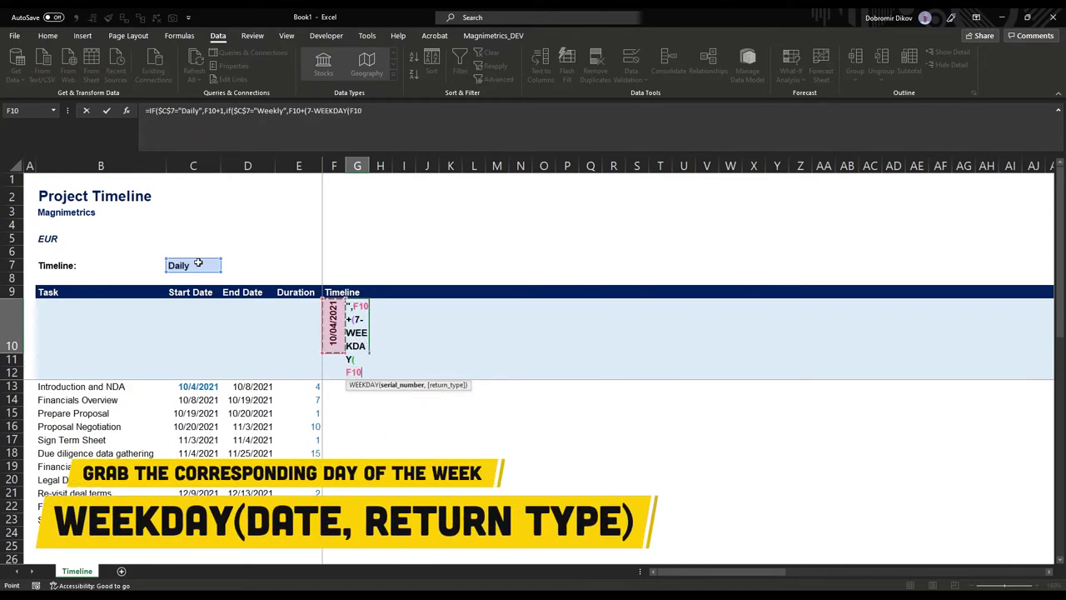
{"action": "type", "text": ",2"}
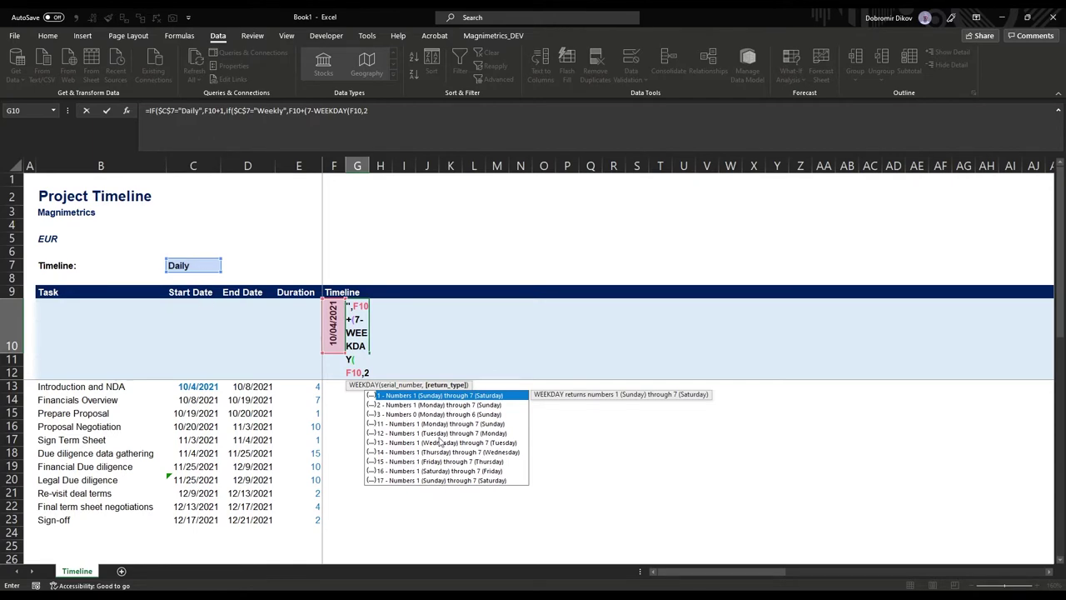
{"action": "type", "text": ")+1"}
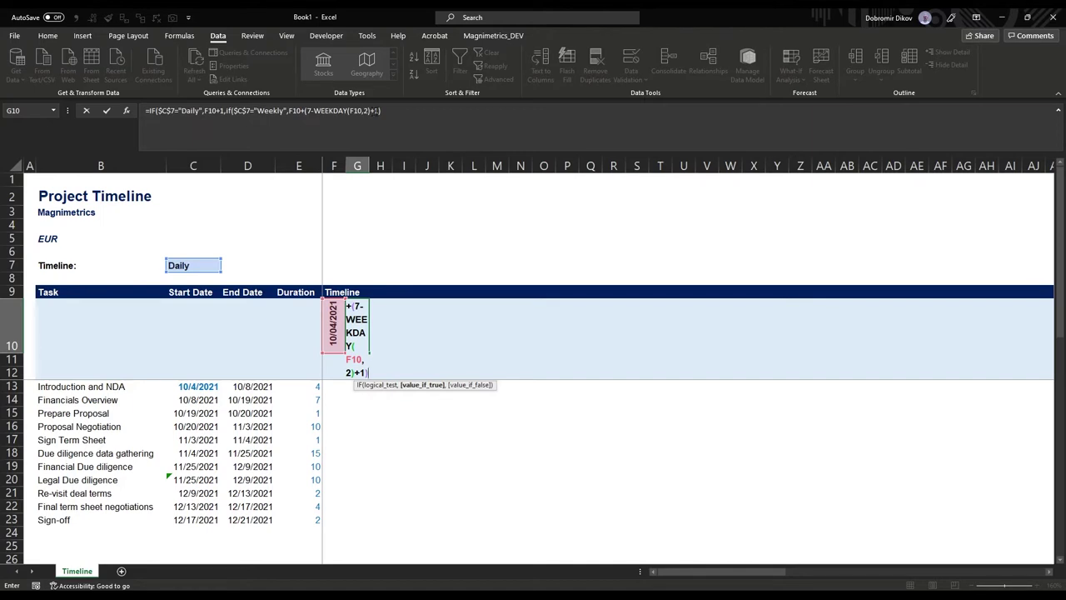
{"action": "type", "text": ","}
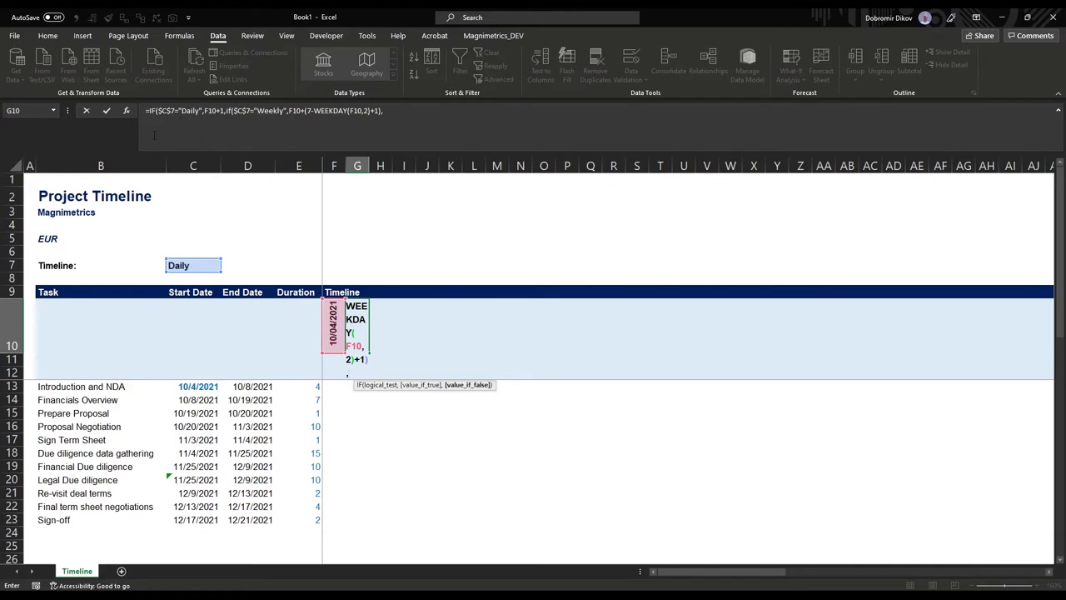
Nest a third IF in the G10 formula as the false case, testing whether $C$7 equals "Monthly".
{"action": "type", "text": "if("}
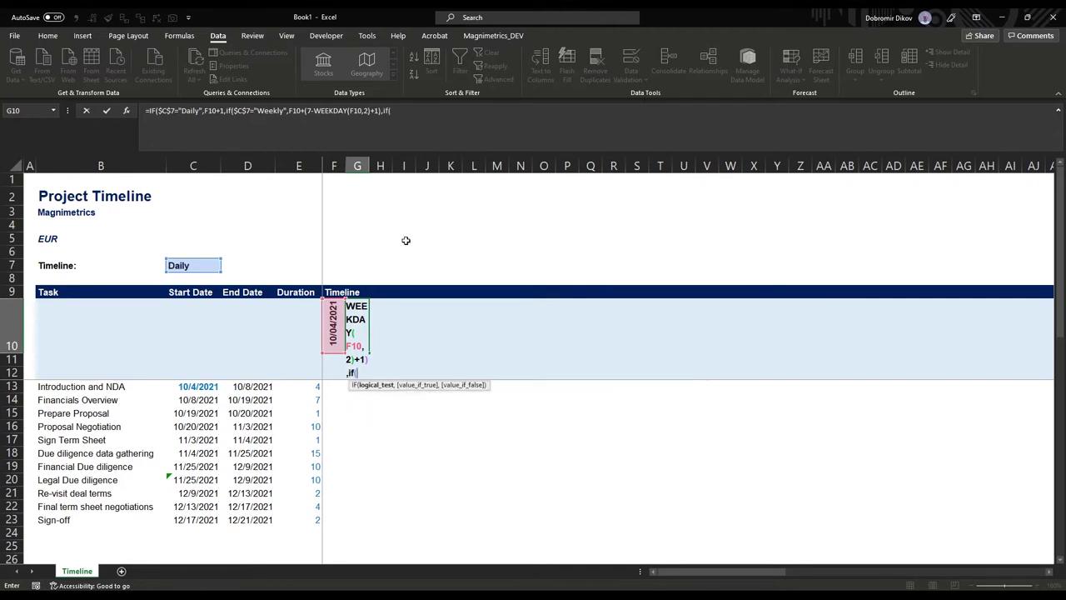
{"action": "type", "text": "$C$"}
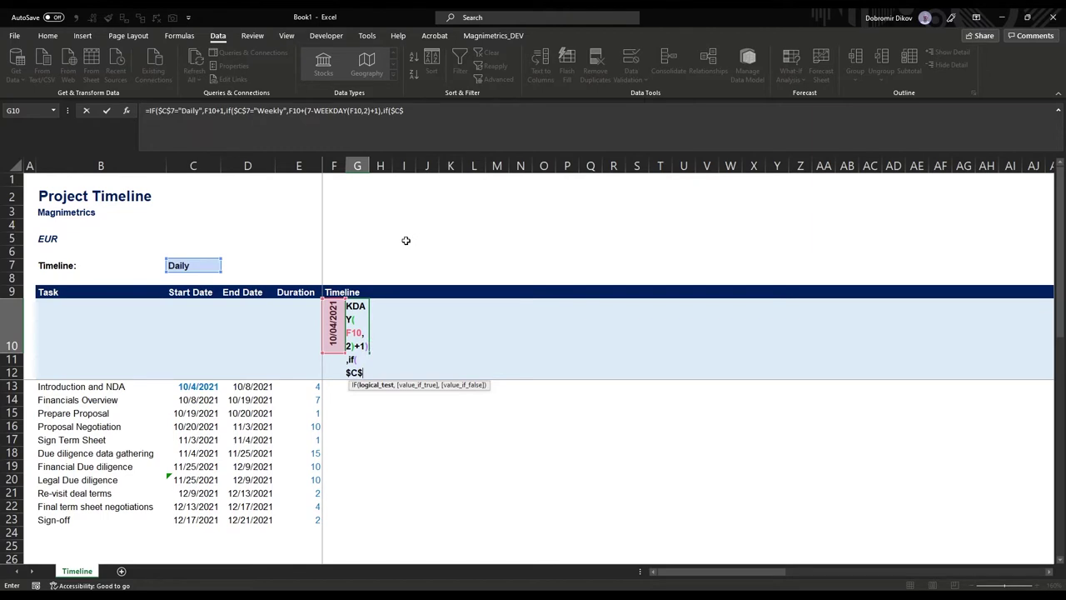
{"action": "type", "text": "7=\"M"}
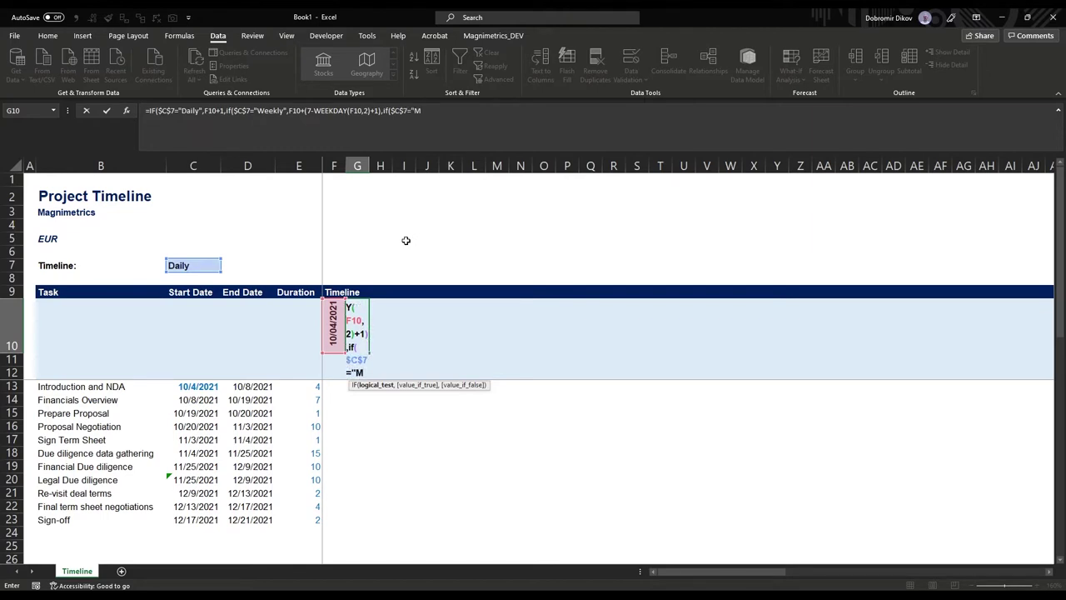
{"action": "type", "text": "onthly\","}
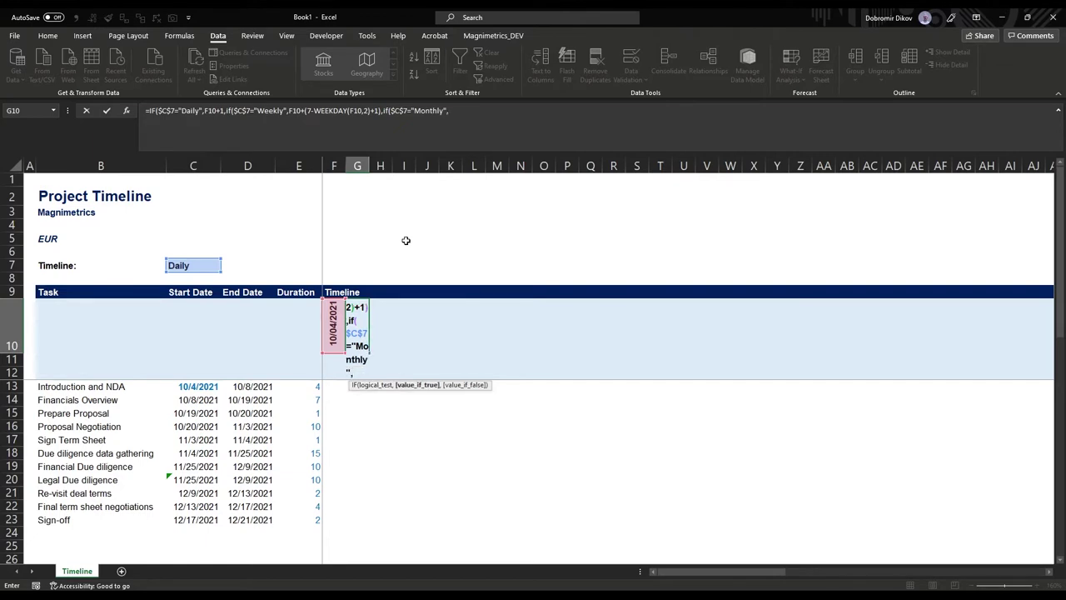
Set the Monthly result in the G10 formula to EOMONTH(F10,0)+1.
{"action": "type", "text": "eo"}
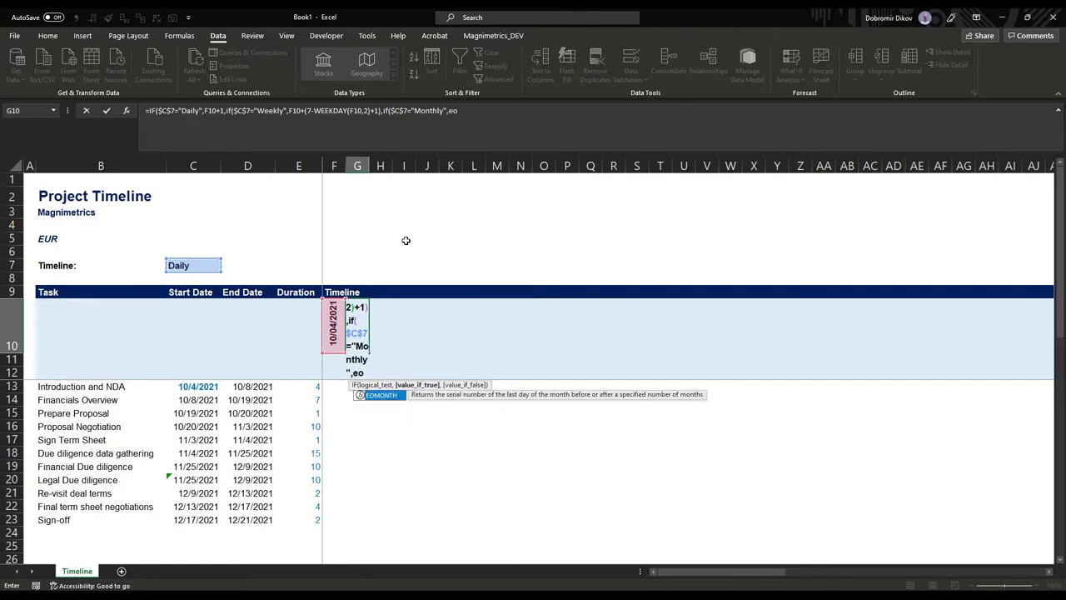
{"action": "key", "text": "Tab"}
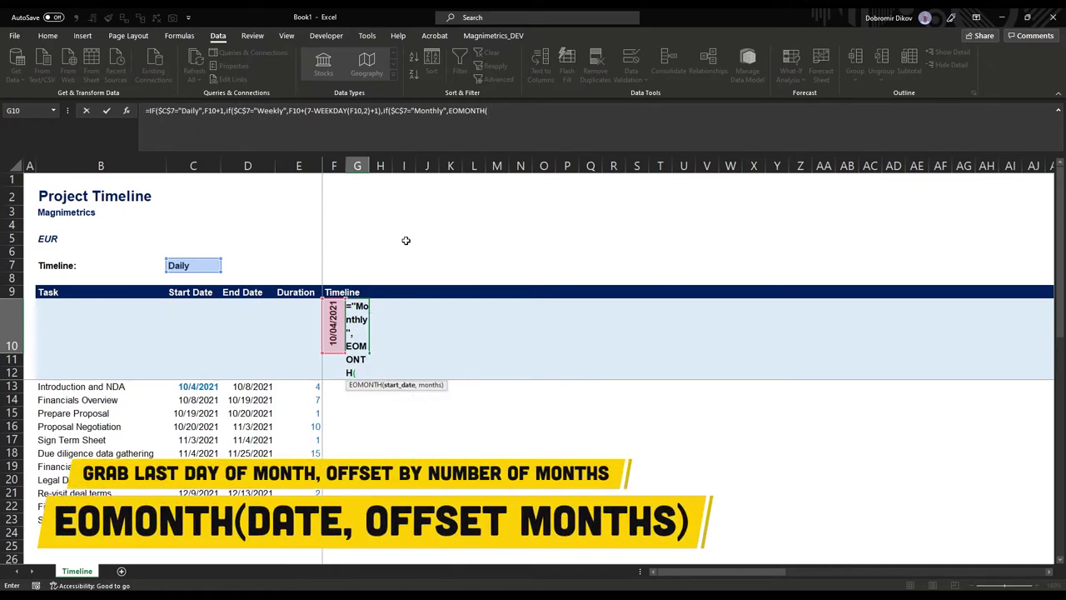
{"action": "key", "text": "Left"}
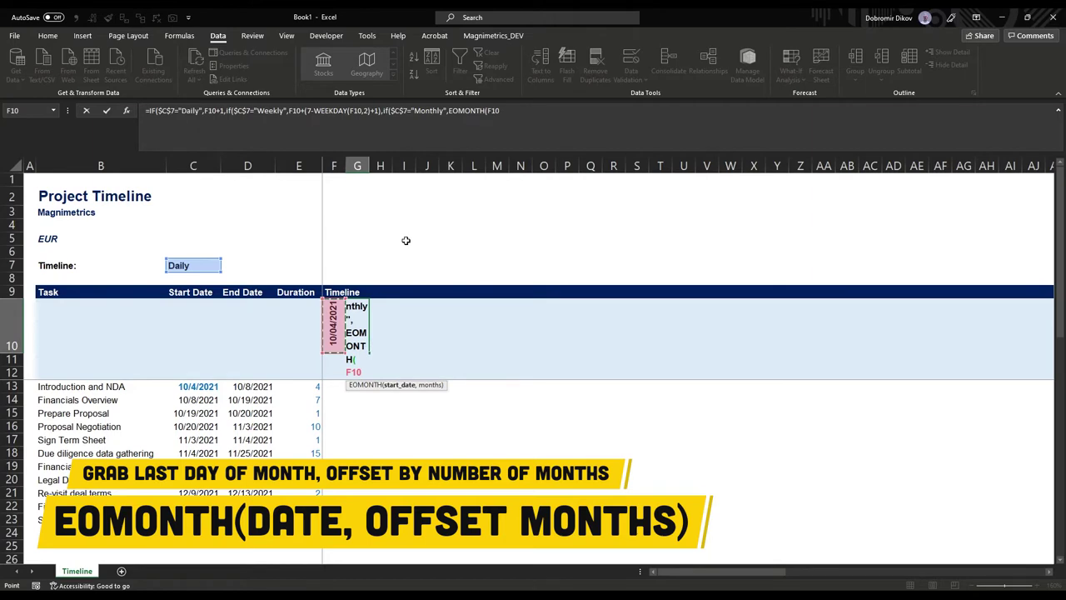
{"action": "type", "text": ","}
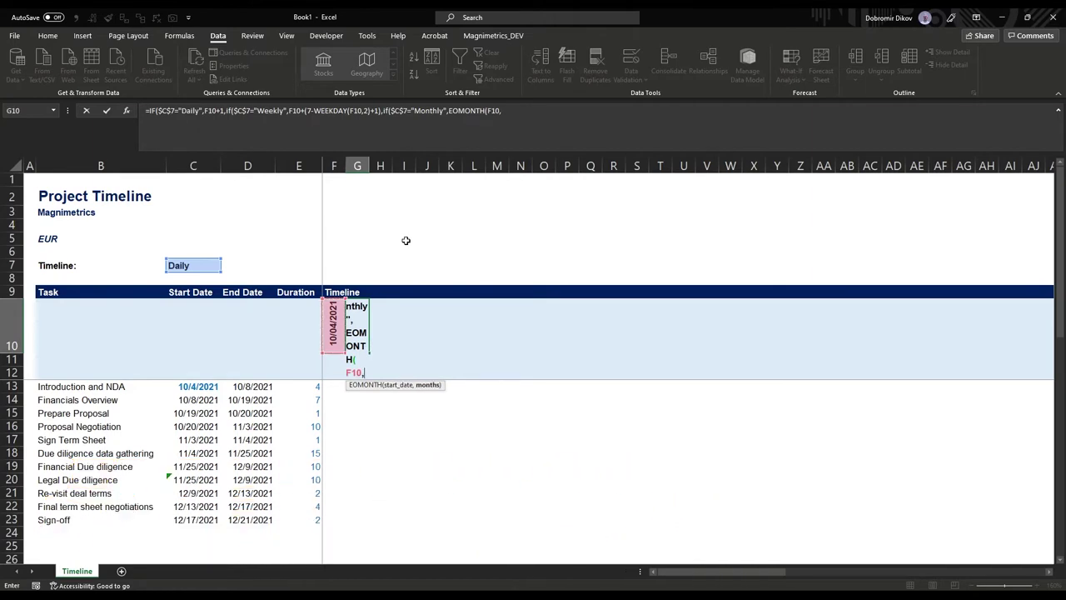
{"action": "type", "text": "0"}
{"action": "type", "text": ")+1"}
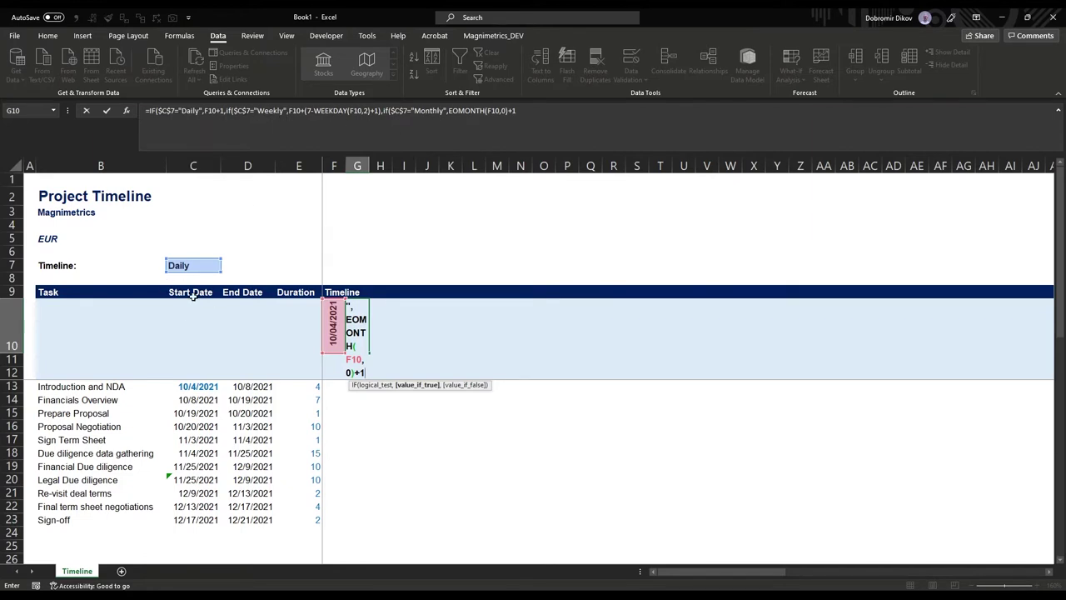
Finish the G10 formula with "Err" as the final false case, correcting its closing quotation mark, and enter it.
{"action": "type", "text": ",\"Err\")))"}
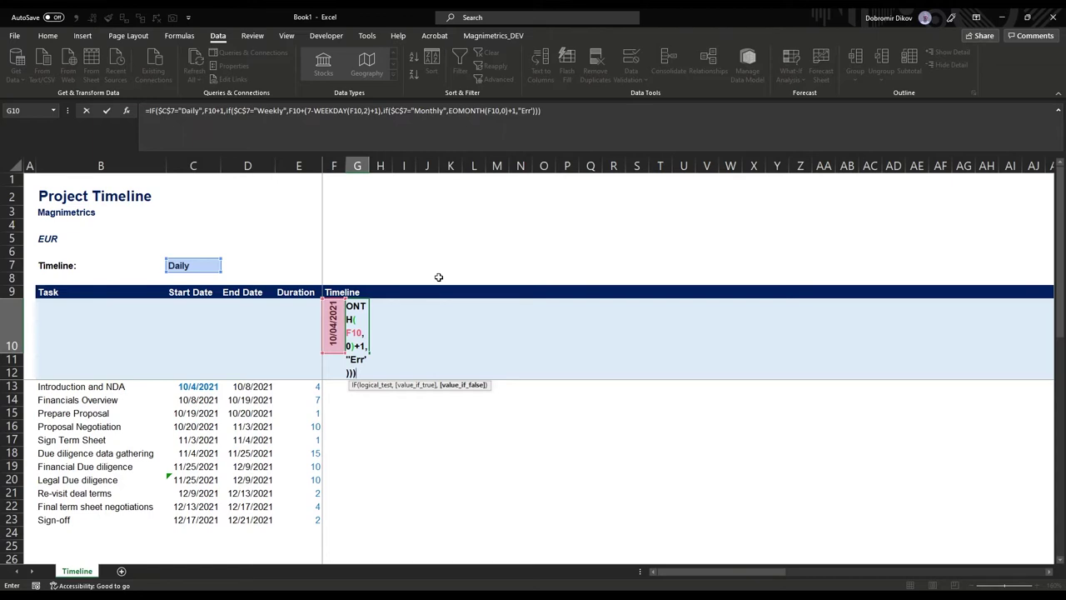
{"action": "key", "text": "Return"}
{"action": "key", "text": "Return"}
{"action": "left_click", "coordinate": [212, 130]}
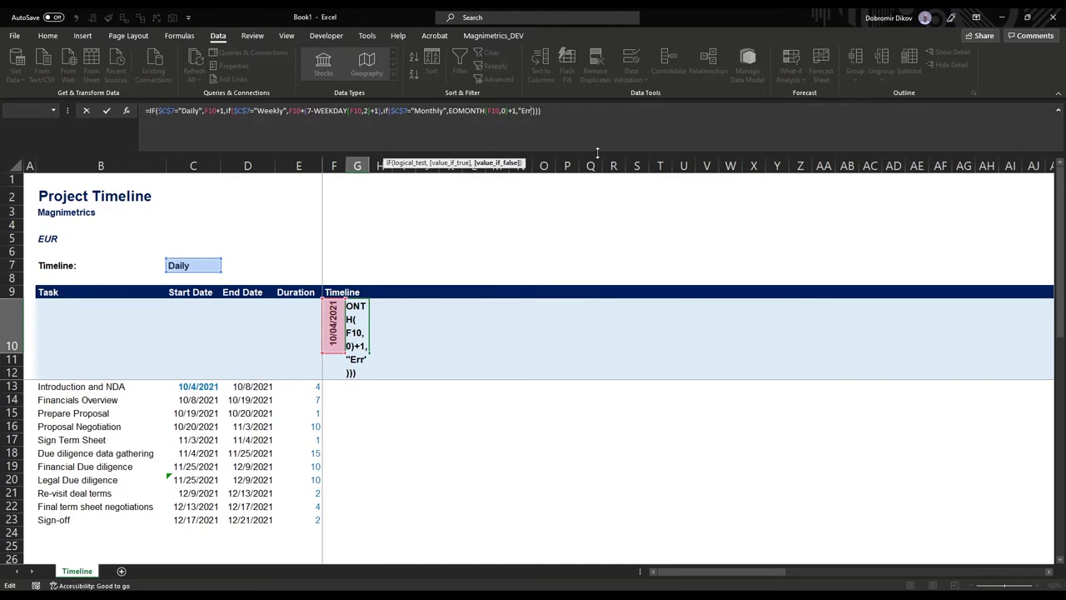
{"action": "key", "text": "Left"}
{"action": "key", "text": "Left"}
{"action": "key", "text": "Return"}
{"action": "key", "text": "Up"}
{"action": "key", "text": "Left"}
{"action": "key", "text": "Right"}
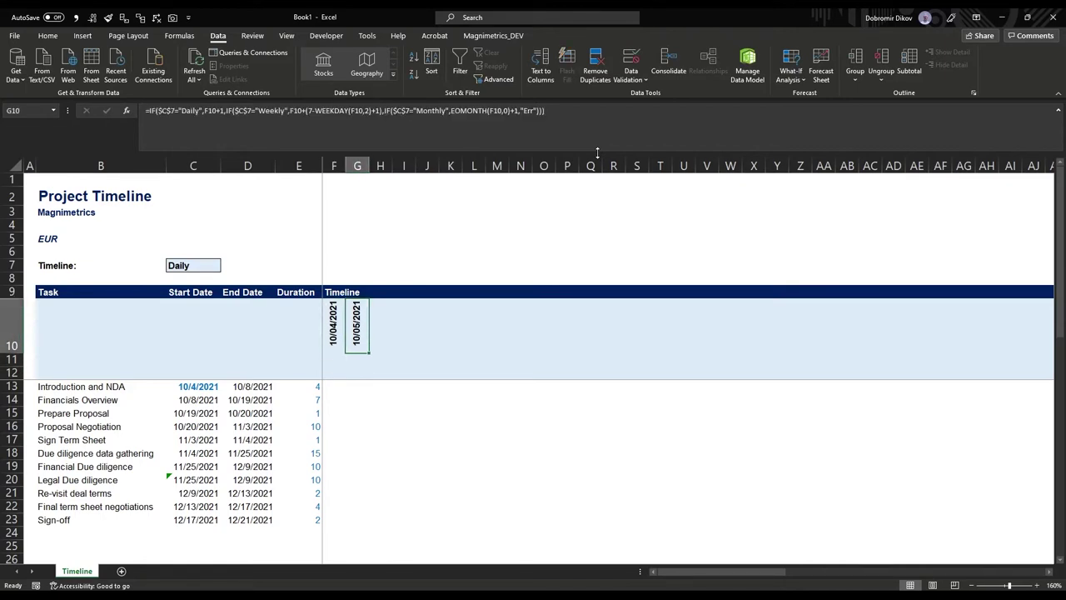
Fill the G10 date formula across row 10 through CR10, the end of the shaded timeline header.
{"action": "key", "text": "shift+Right"}
{"action": "key", "text": "shift+Right"}
{"action": "key", "text": "shift+Right"}
{"action": "key", "text": "shift+Right"}
{"action": "key", "text": "shift+Right"}
{"action": "key", "text": "shift+Right"}
{"action": "key", "text": "shift+Right"}
{"action": "key", "text": "shift+Right"}
{"action": "key", "text": "shift+Right"}
{"action": "key", "text": "shift+Right"}
{"action": "key", "text": "shift+Right"}
{"action": "key", "text": "shift+Right"}
{"action": "key", "text": "shift+Right"}
{"action": "key", "text": "shift+Right"}
{"action": "key", "text": "shift+Right"}
{"action": "key", "text": "shift+Right"}
{"action": "key", "text": "shift+Right"}
{"action": "key", "text": "shift+Right"}
{"action": "key", "text": "shift+Right"}
{"action": "key", "text": "shift+Right"}
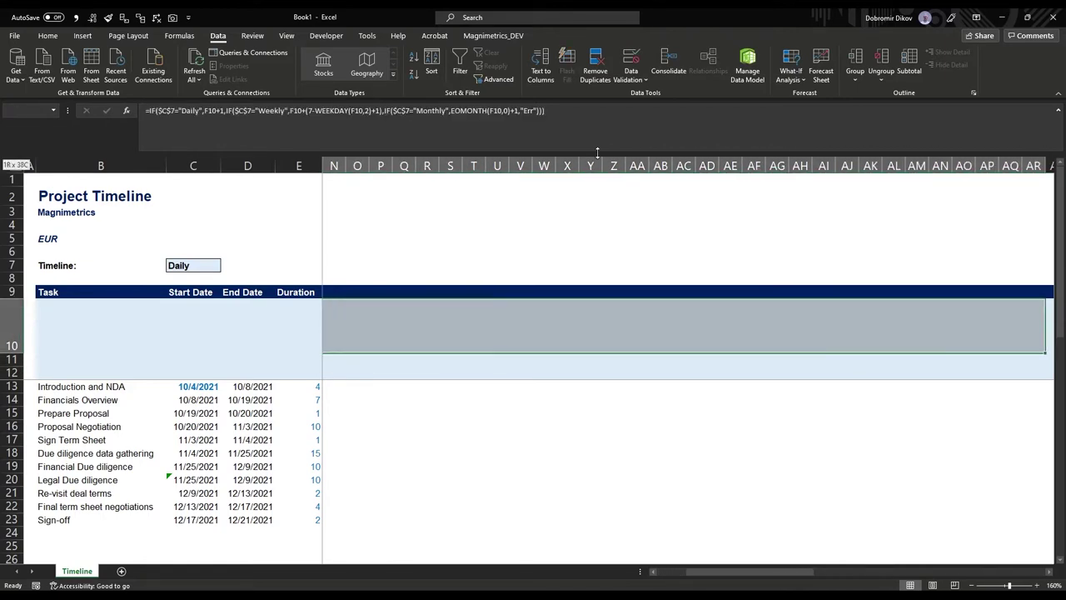
{"action": "key", "text": "shift+Right"}
{"action": "key", "text": "shift+Right"}
{"action": "key", "text": "shift+Right"}
{"action": "key", "text": "shift+Right"}
{"action": "key", "text": "shift+Right"}
{"action": "key", "text": "shift+Right"}
{"action": "key", "text": "shift+Right"}
{"action": "key", "text": "shift+Right"}
{"action": "key", "text": "shift+Right"}
{"action": "key", "text": "shift+Right"}
{"action": "key", "text": "shift+Right"}
{"action": "key", "text": "shift+Right"}
{"action": "key", "text": "shift+Right"}
{"action": "key", "text": "shift+Right"}
{"action": "key", "text": "shift+Right"}
{"action": "key", "text": "shift+Right"}
{"action": "key", "text": "shift+Right"}
{"action": "key", "text": "shift+Right"}
{"action": "key", "text": "shift+Right"}
{"action": "key", "text": "shift+Right"}
{"action": "key", "text": "shift+Left"}
{"action": "key", "text": "shift+Left"}
{"action": "key", "text": "shift+Left"}
{"action": "key", "text": "shift+Left"}
{"action": "key", "text": "shift+Left"}
{"action": "key", "text": "shift+Left"}
{"action": "key", "text": "shift+Left"}
{"action": "key", "text": "shift+Left"}
{"action": "key", "text": "shift+Left"}
{"action": "key", "text": "shift+Left"}
{"action": "key", "text": "shift+Left"}
{"action": "key", "text": "shift+Left"}
{"action": "key", "text": "shift+Left"}
{"action": "key", "text": "shift+Left"}
{"action": "key", "text": "shift+Left"}
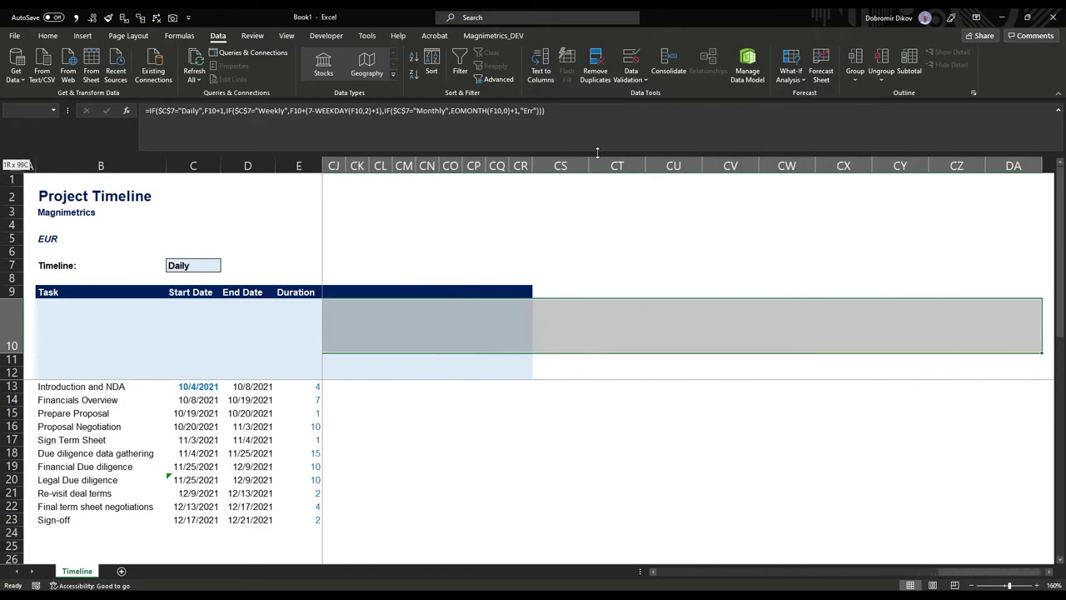
{"action": "key", "text": "shift+Right"}
{"action": "key", "text": "shift+Right"}
{"action": "key", "text": "shift+Right"}
{"action": "key", "text": "shift+Right"}
{"action": "key", "text": "shift+Right"}
{"action": "key", "text": "shift+Right"}
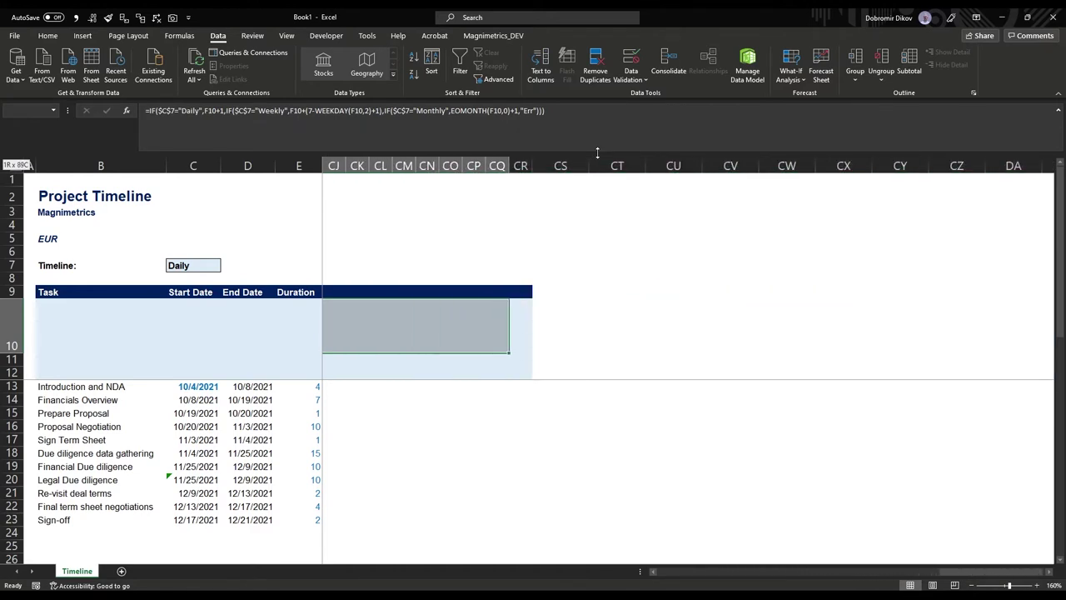
{"action": "key", "text": "shift+Right"}
{"action": "key", "text": "ctrl+r"}
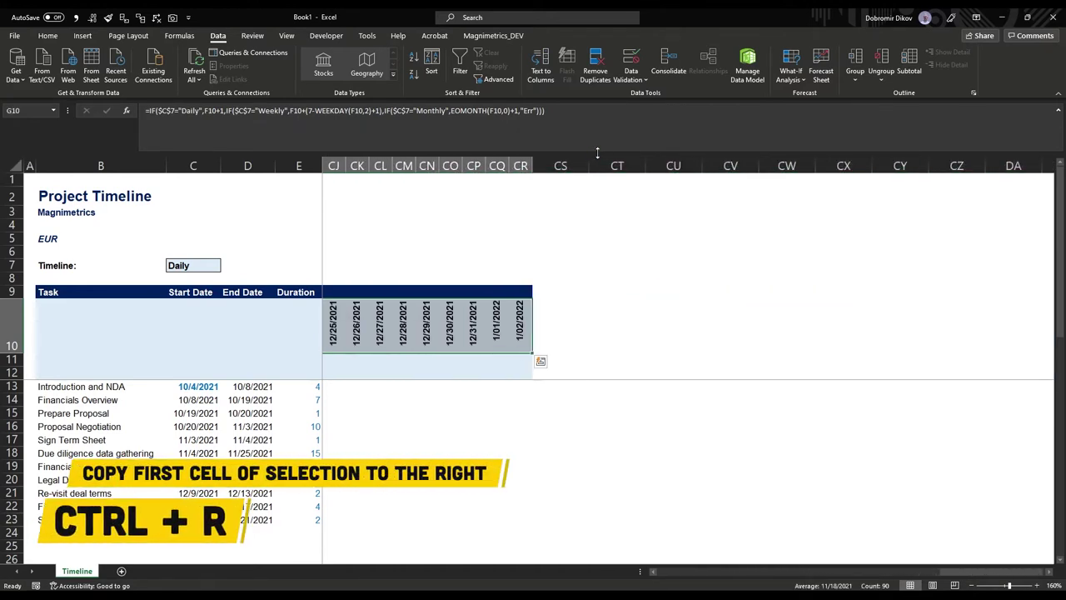
Look over the filled daily date headers in row 10, returning to the first date in F10.
{"action": "key", "text": "Left"}
{"action": "key", "text": "Left"}
{"action": "key", "text": "Left"}
{"action": "key", "text": "Right"}
{"action": "key", "text": "Right"}
{"action": "key", "text": "Right"}
{"action": "key", "text": "Right"}
{"action": "key", "text": "Right"}
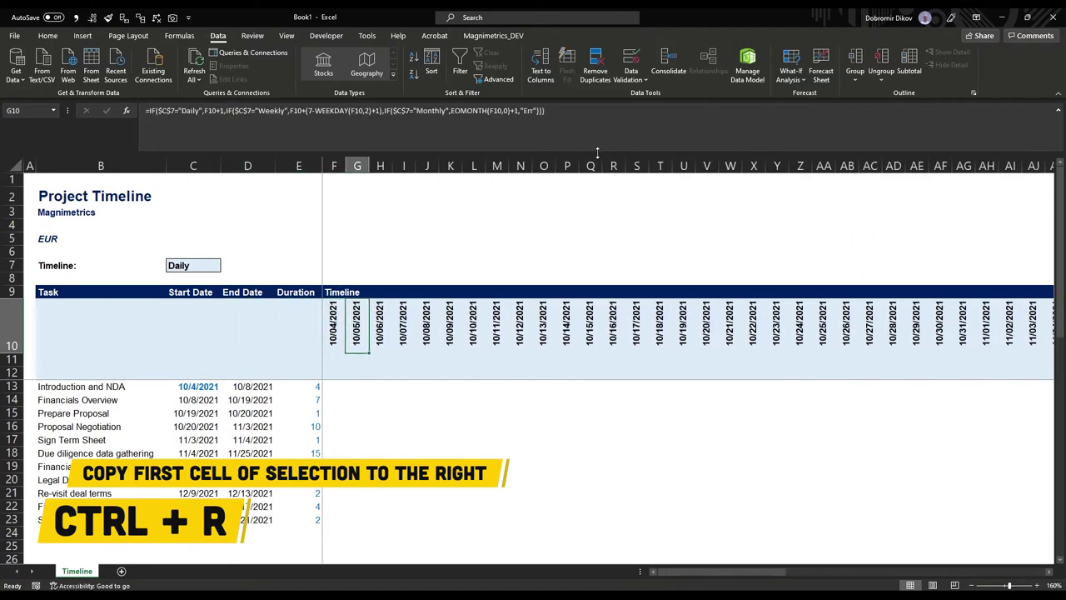
{"action": "key", "text": "Right"}
{"action": "key", "text": "Right"}
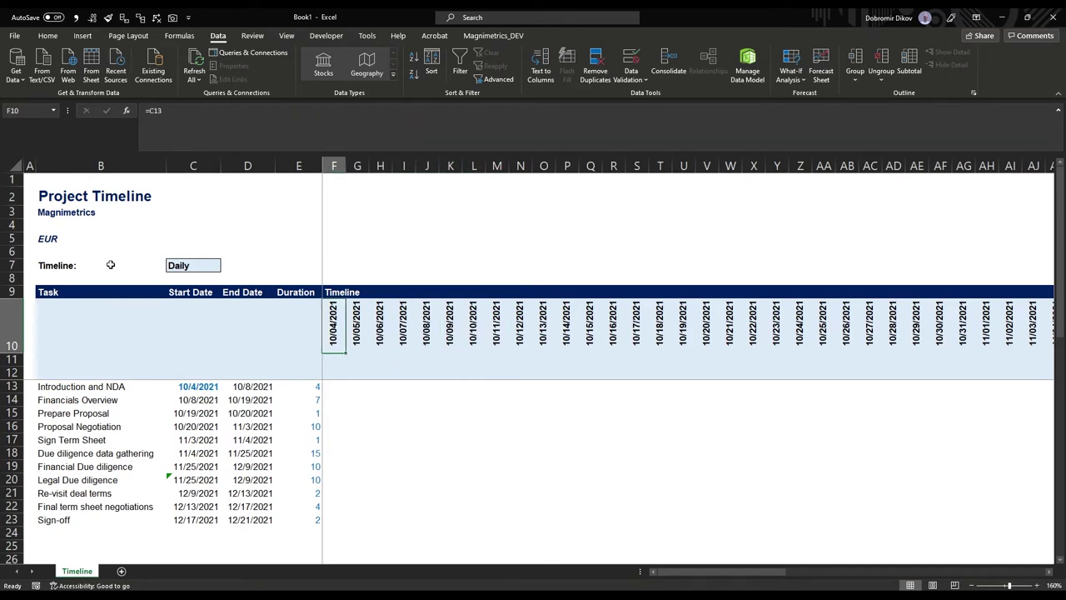
Switch the timeline selector in C7 to Weekly and check the dates and formulas in F10 to I10.
{"action": "left_click", "coordinate": [159, 267]}
{"action": "left_click", "coordinate": [200, 265]}
{"action": "left_click", "coordinate": [226, 266]}
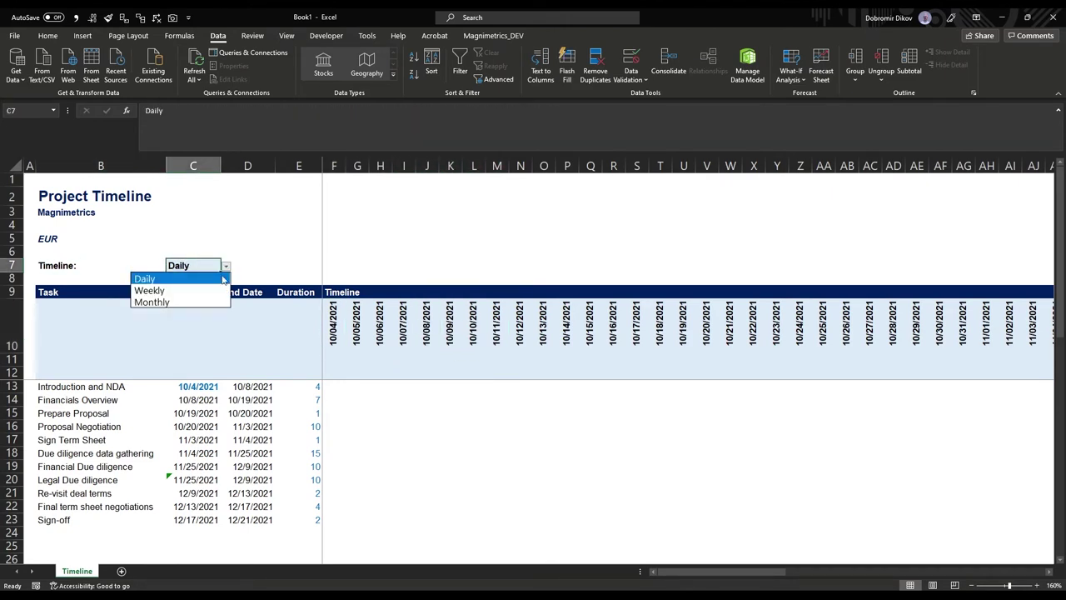
{"action": "left_click", "coordinate": [190, 289]}
{"action": "left_click", "coordinate": [334, 339]}
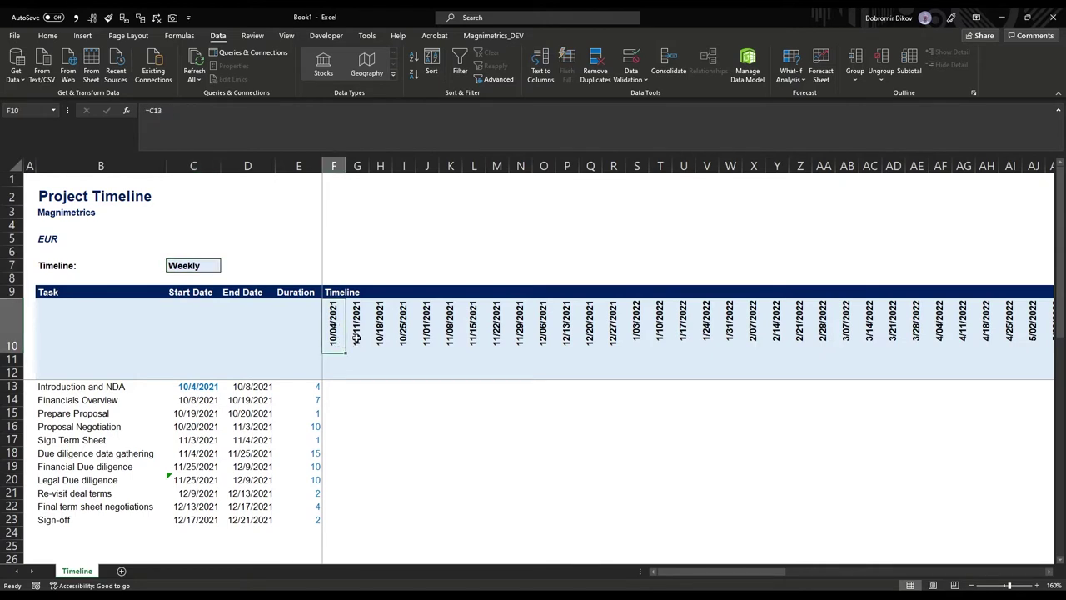
{"action": "left_click", "coordinate": [357, 336]}
{"action": "left_click", "coordinate": [380, 334]}
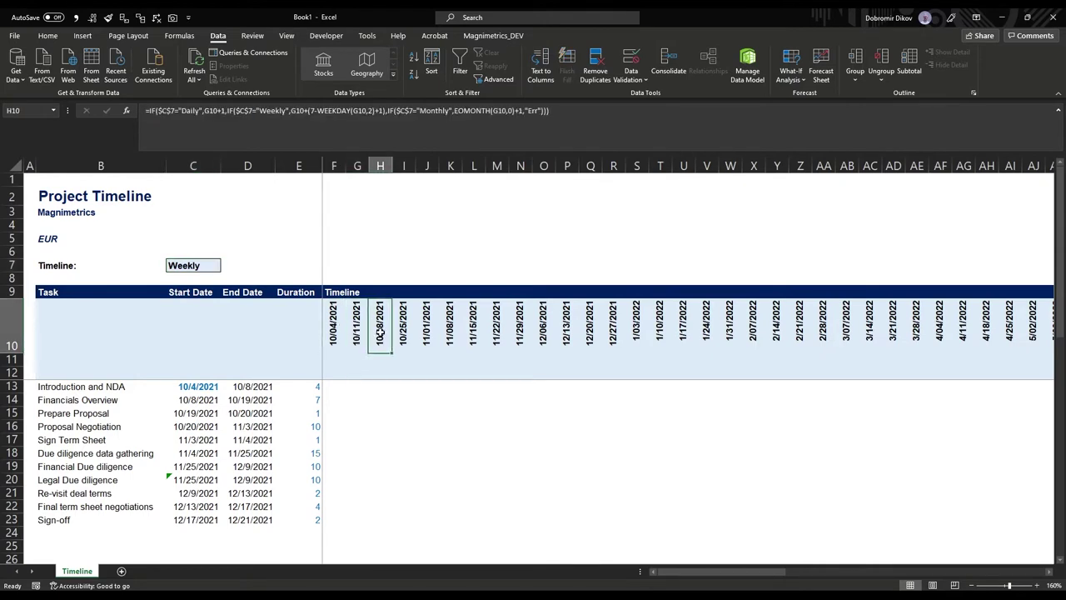
{"action": "left_click", "coordinate": [408, 332]}
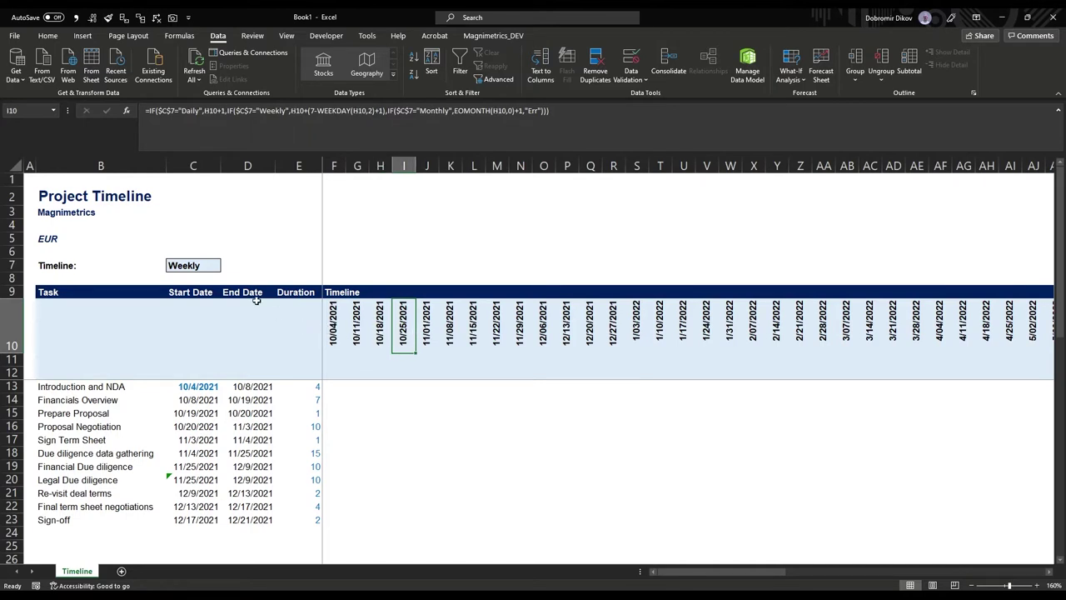
Switch the timeline selector in C7 to Monthly and check the first dates in row 10.
{"action": "left_click", "coordinate": [193, 265]}
{"action": "left_click", "coordinate": [226, 264]}
{"action": "left_click", "coordinate": [184, 300]}
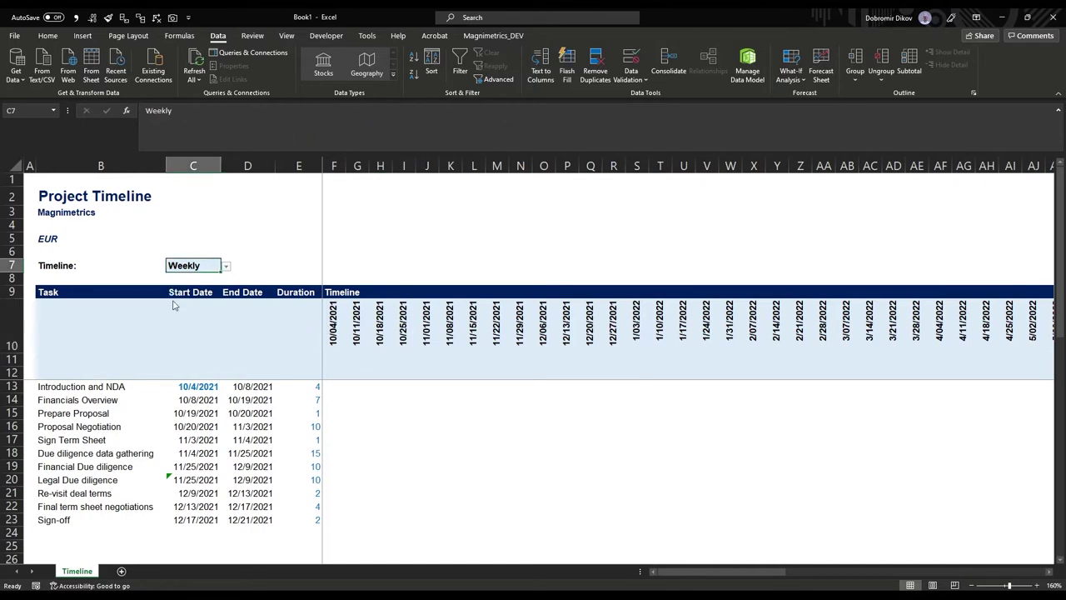
{"action": "left_click", "coordinate": [353, 337]}
{"action": "left_click", "coordinate": [384, 333]}
{"action": "left_click", "coordinate": [403, 331]}
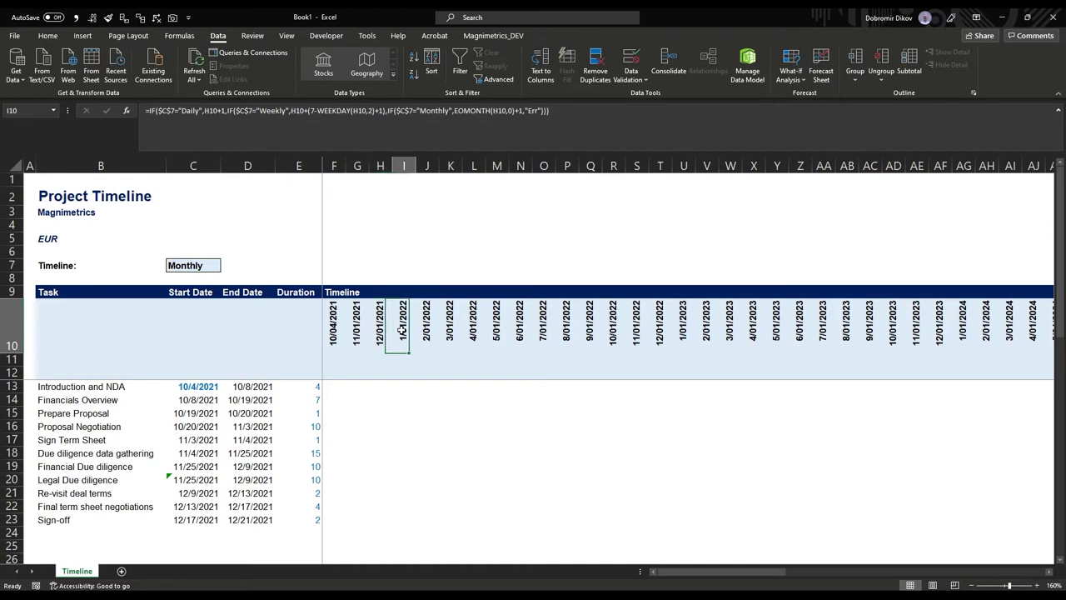
{"action": "left_click", "coordinate": [432, 328]}
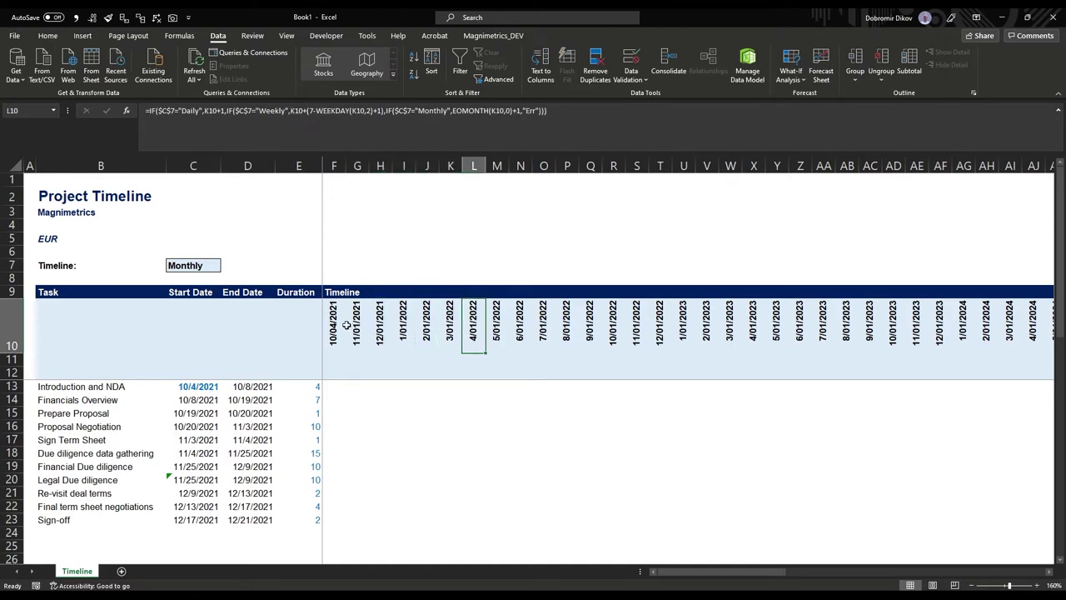
Set the timeline selector in C7 back to Daily and select F11 below the first date header.
{"action": "left_click", "coordinate": [193, 265]}
{"action": "left_click", "coordinate": [225, 265]}
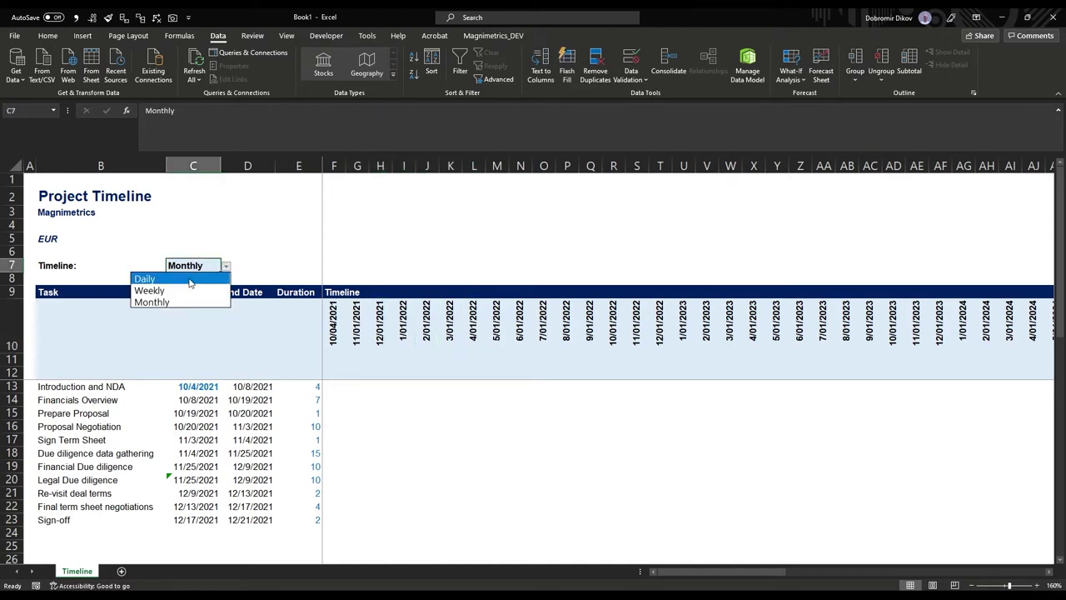
{"action": "left_click", "coordinate": [189, 279]}
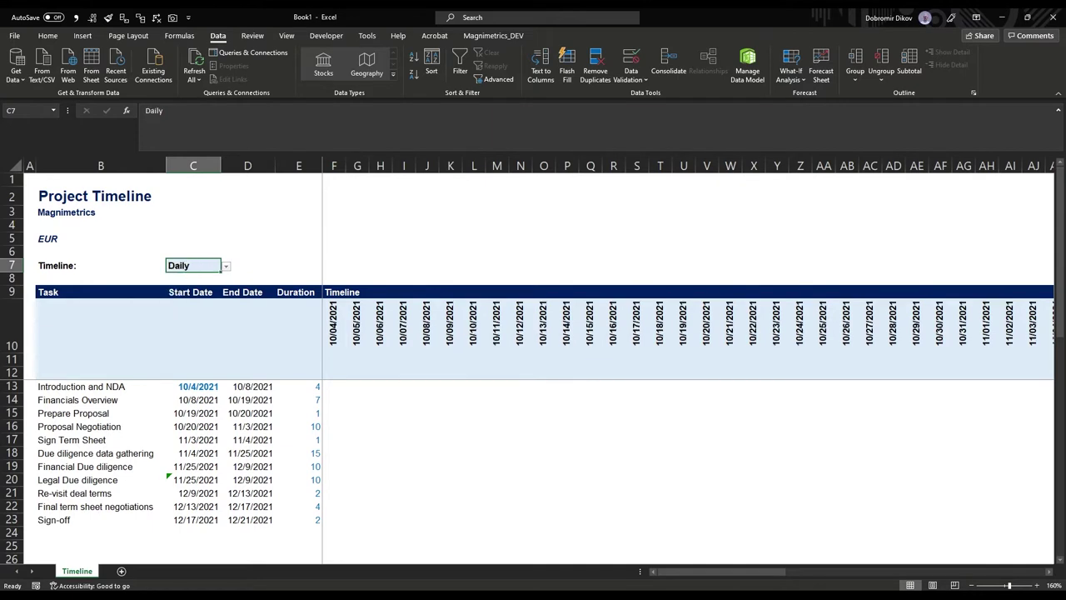
{"action": "left_click", "coordinate": [332, 354]}
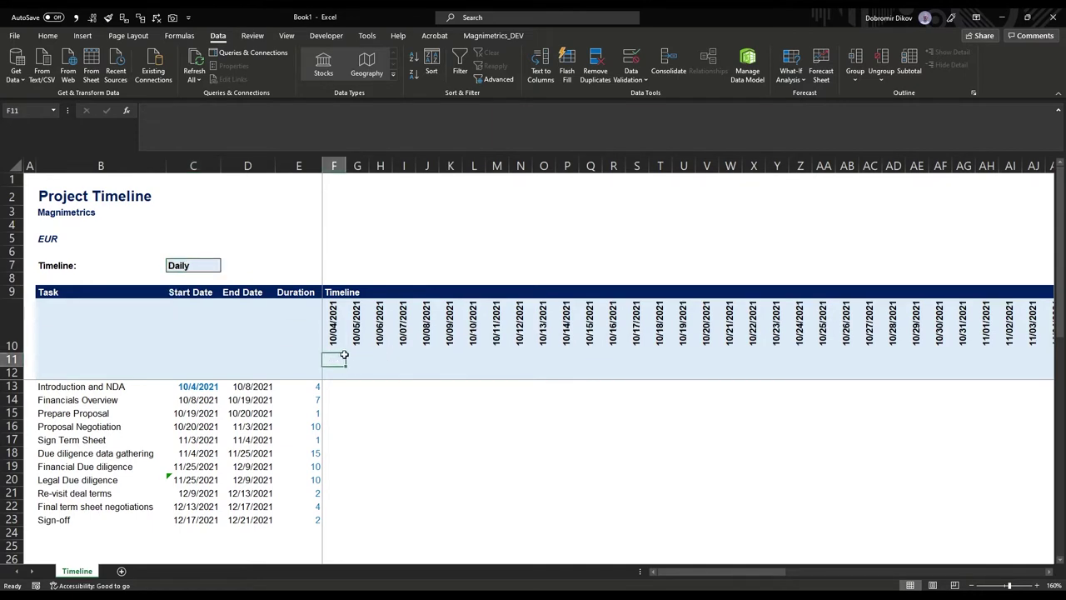
{"action": "left_click", "coordinate": [362, 355]}
{"action": "left_click", "coordinate": [402, 359]}
{"action": "left_click", "coordinate": [478, 359]}
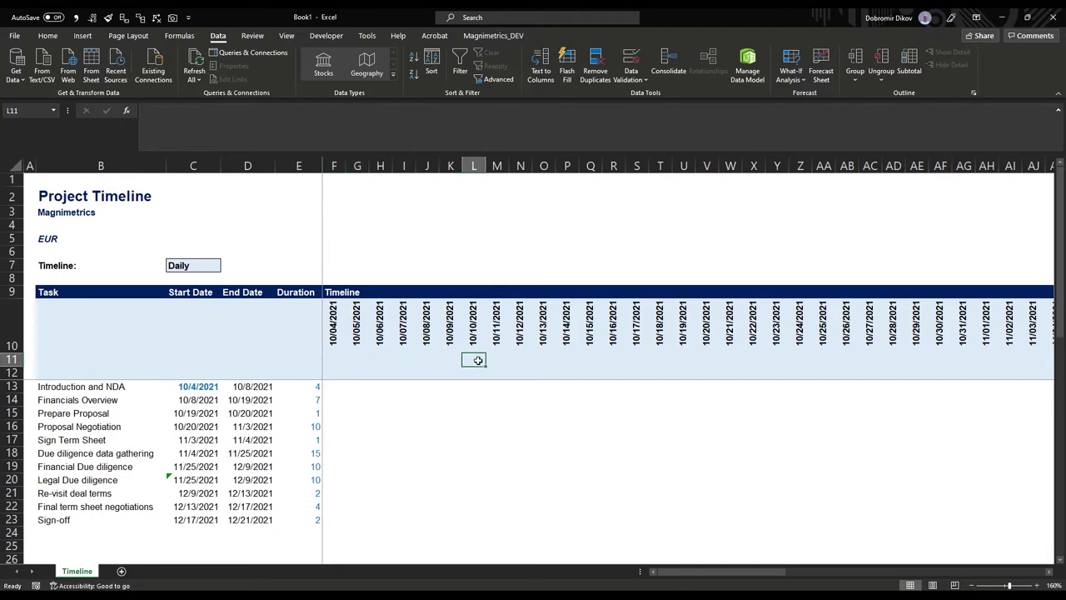
{"action": "left_click", "coordinate": [333, 358]}
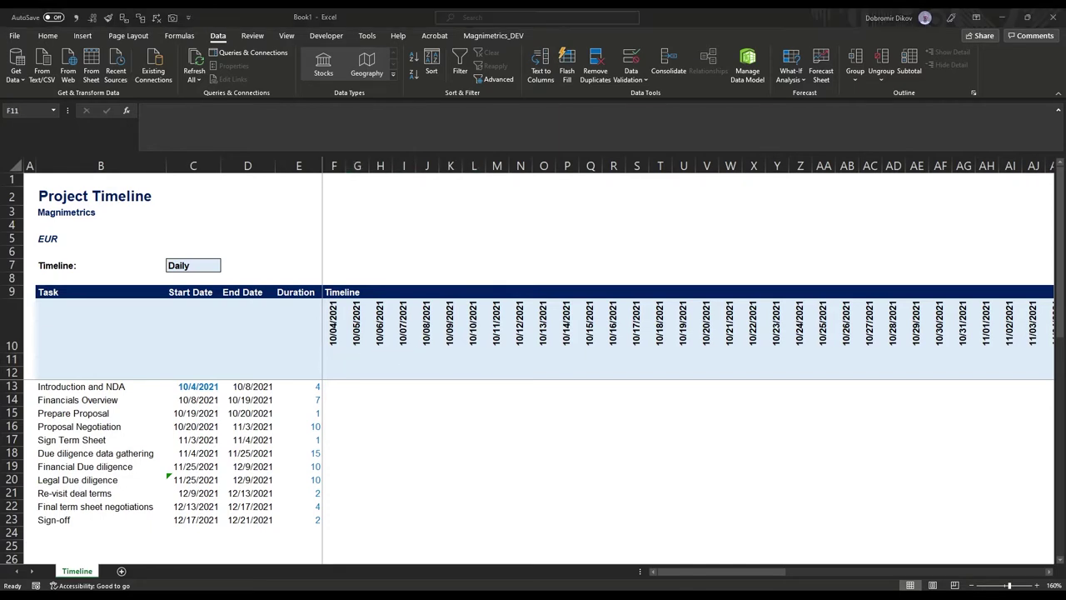
Enter the weekday-letter formula =LEFT(TEXT(WEEKDAY(F10,17),"DDD"),1) in F11.
{"action": "left_click", "coordinate": [341, 359]}
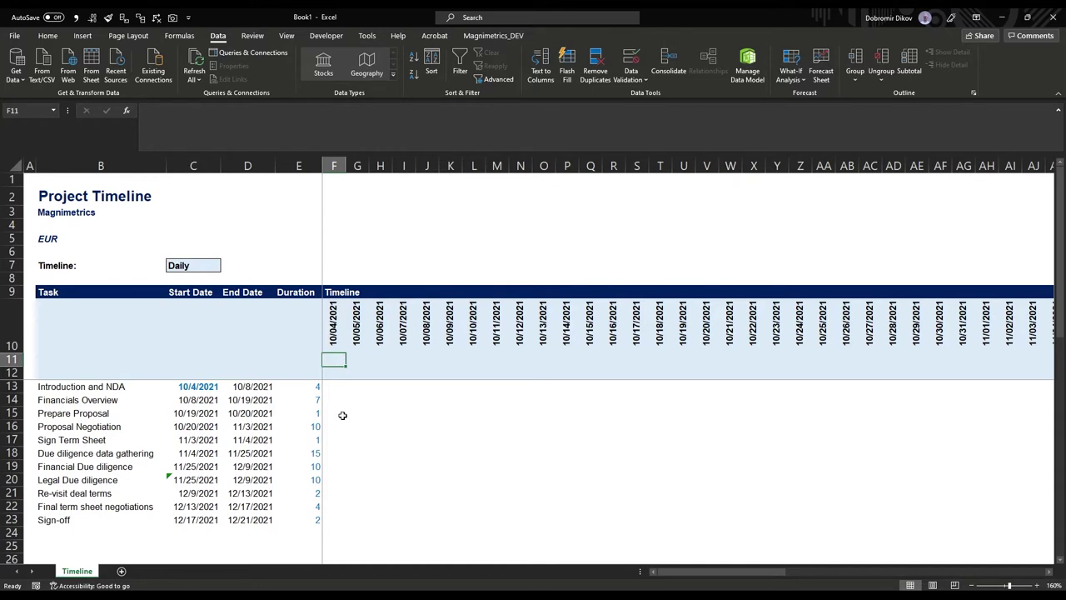
{"action": "type", "text": "="}
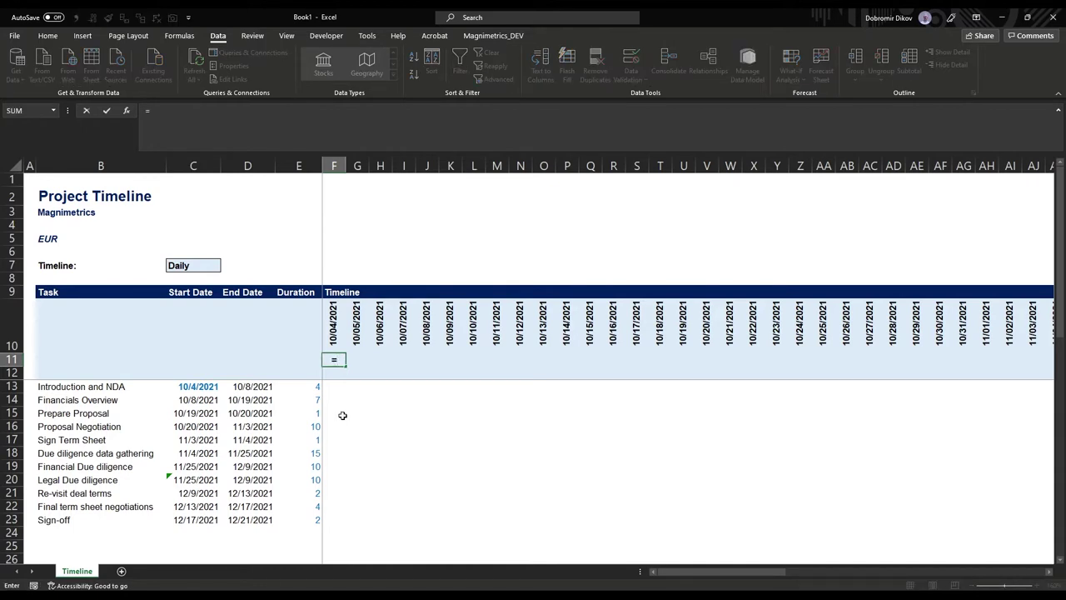
{"action": "type", "text": "left("}
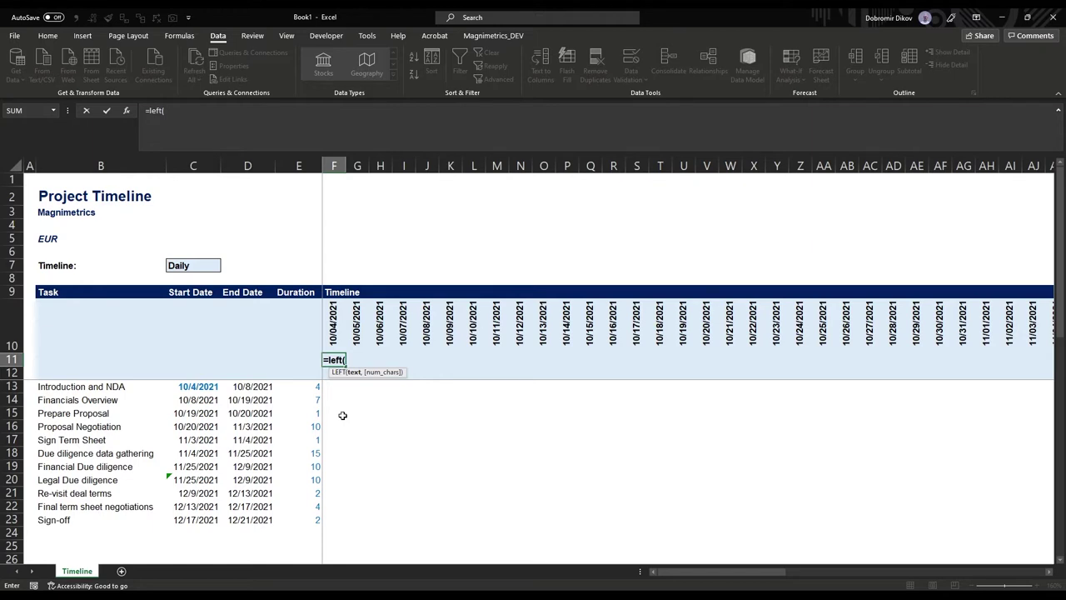
{"action": "type", "text": "text("}
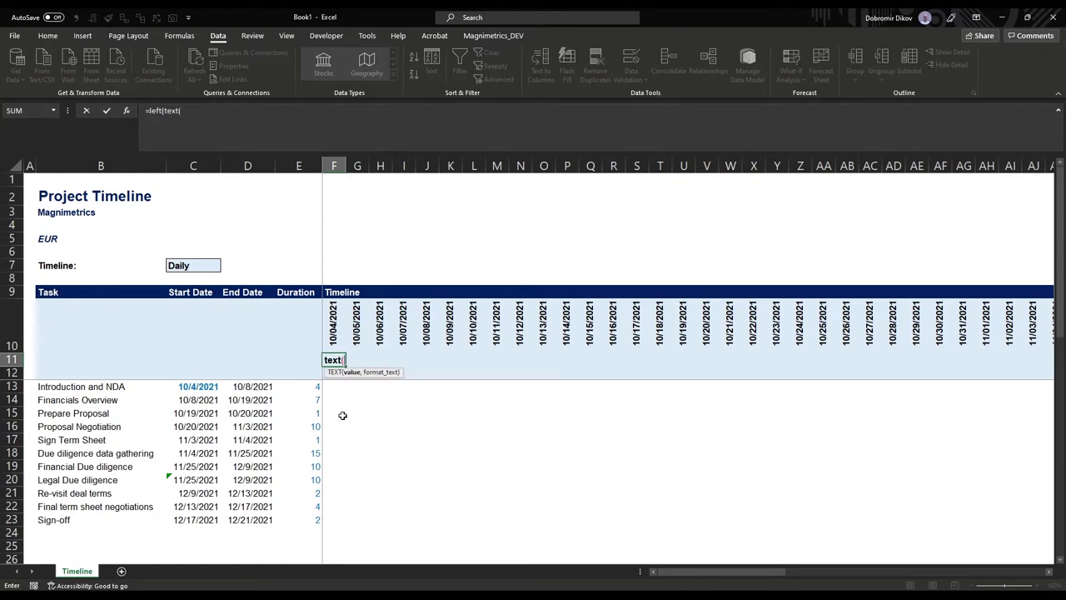
{"action": "type", "text": "weekday"}
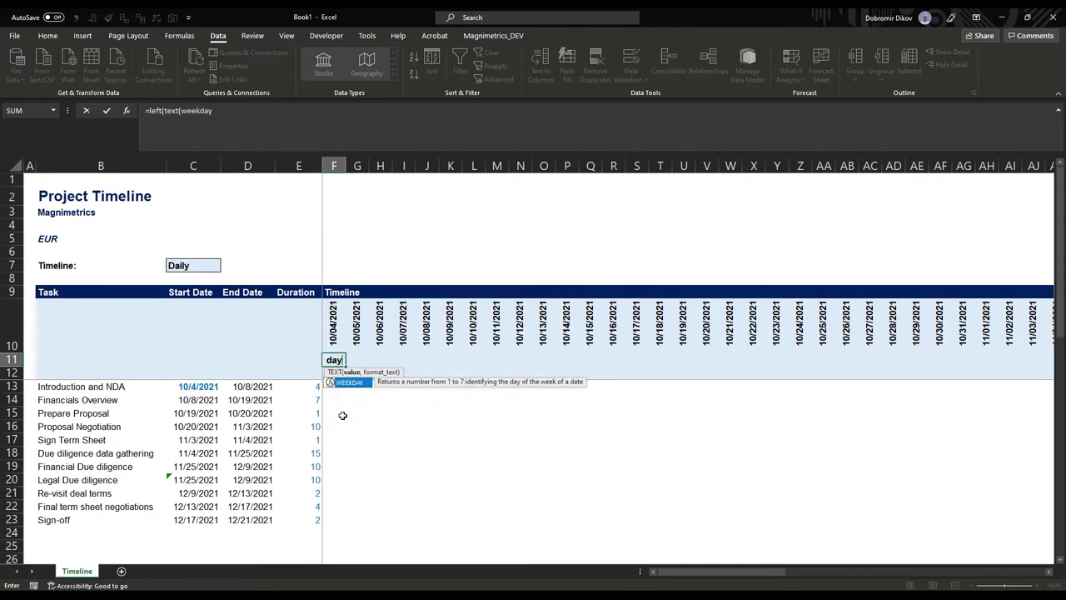
{"action": "type", "text": "(f10,1"}
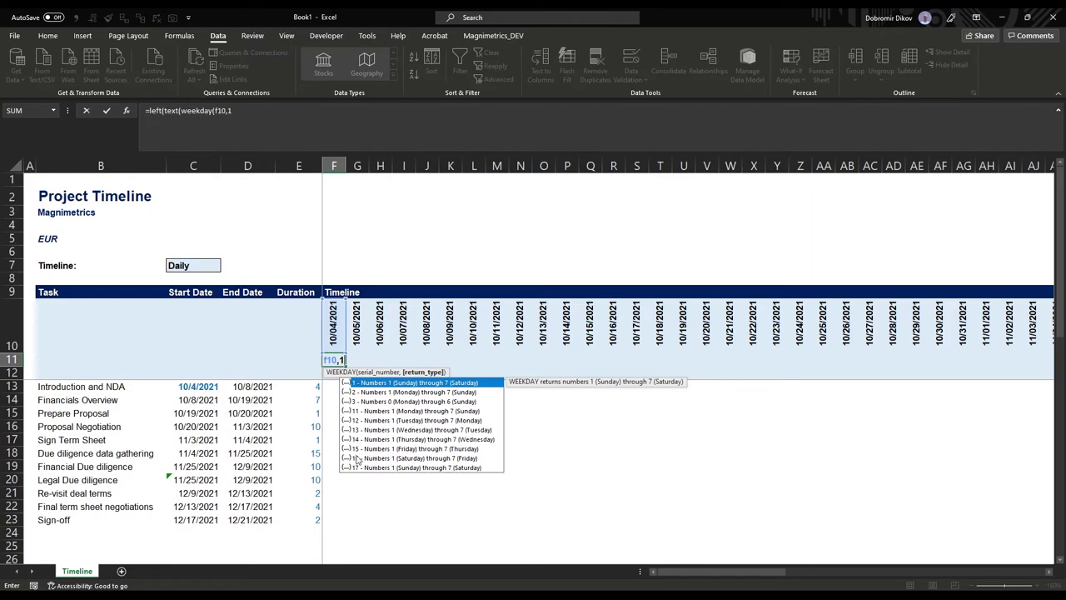
{"action": "type", "text": "7),"}
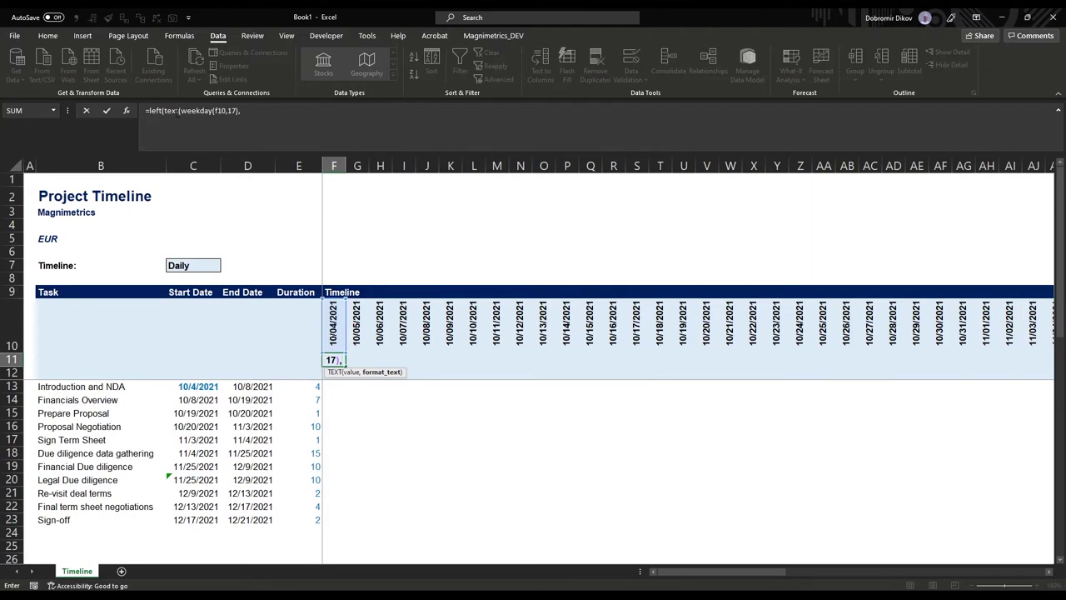
{"action": "left_click", "coordinate": [252, 112]}
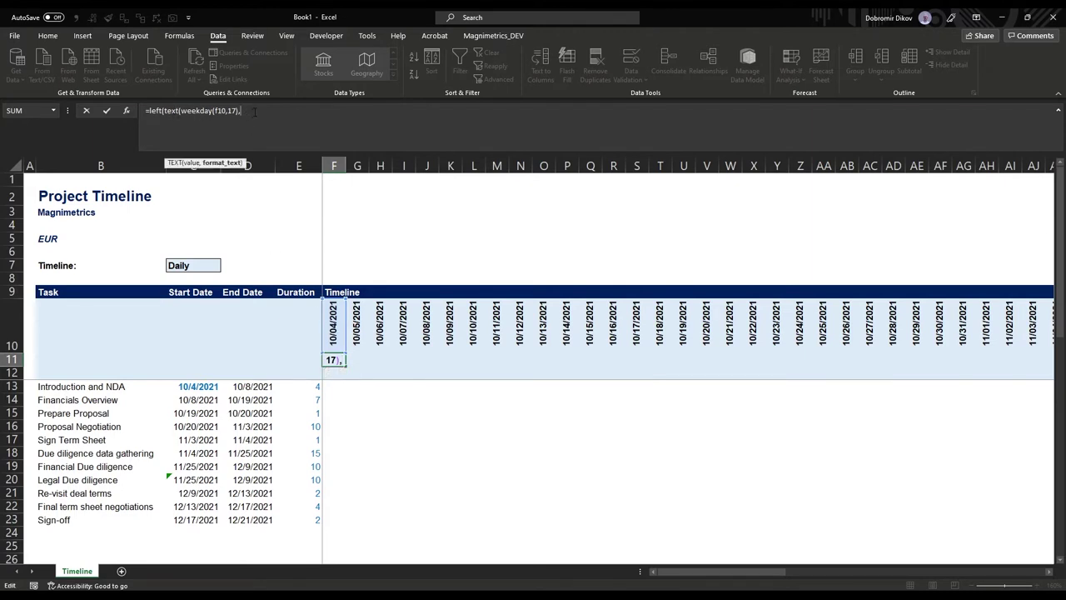
{"action": "type", "text": "\"DDD\"),1"}
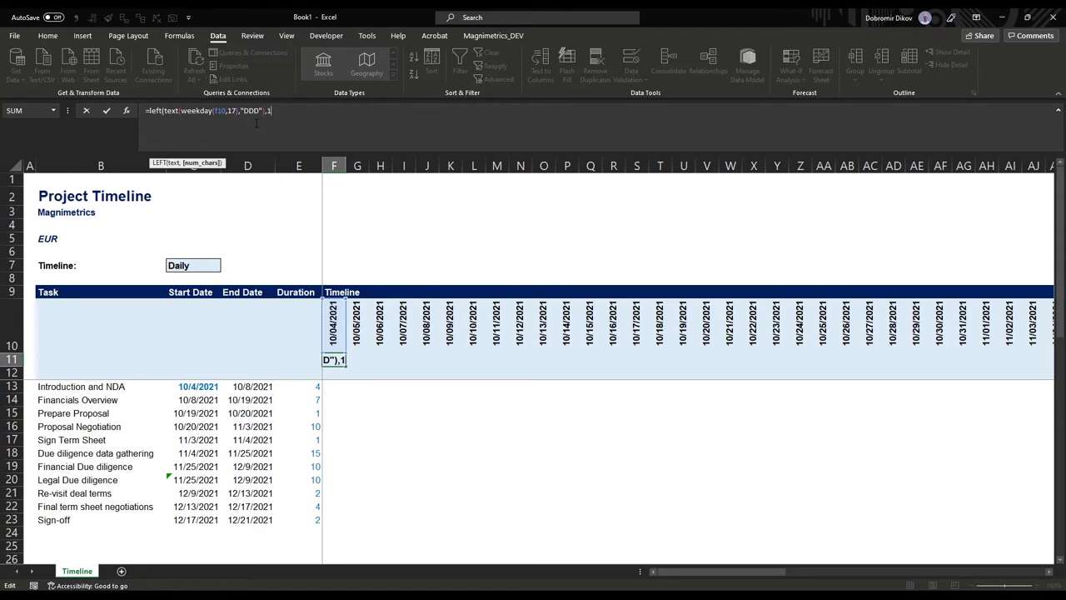
{"action": "type", "text": ")"}
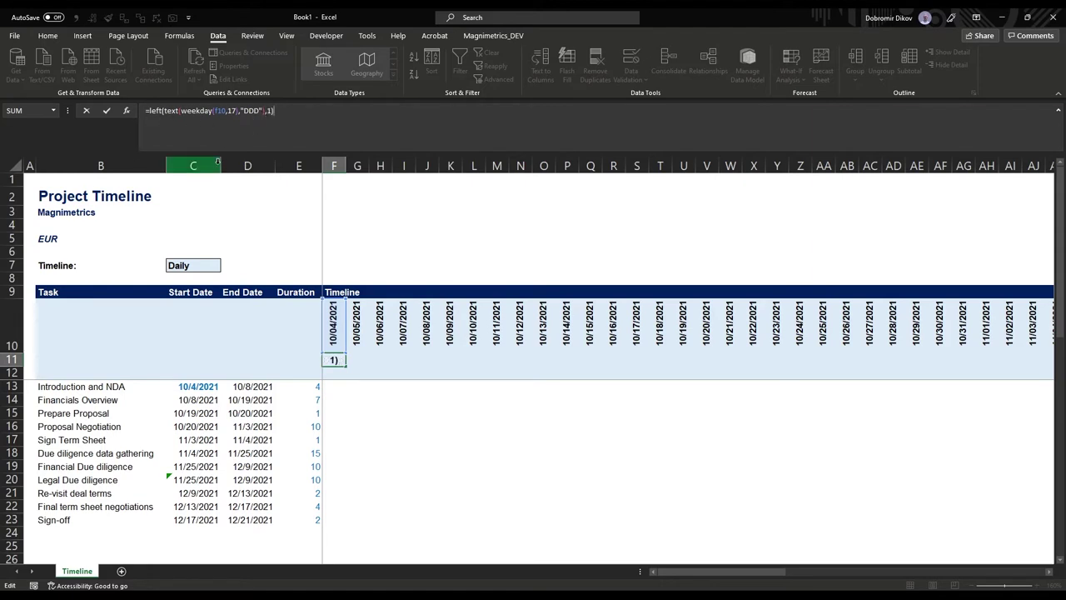
{"action": "key", "text": "ctrl+Return"}
Fill the F11 weekday-letter formula across row 11 to the end of the timeline in column CR.
{"action": "key", "text": "ctrl+shift+Right"}
{"action": "key", "text": "ctrl+r"}
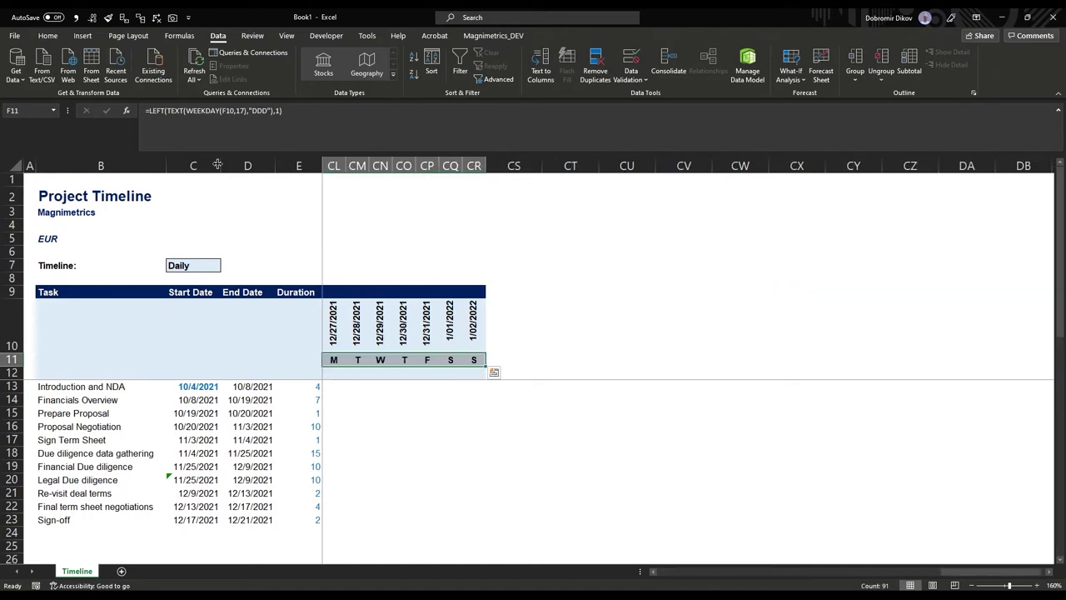
{"action": "key", "text": "Left"}
{"action": "key", "text": "Left"}
Look along the weekday letters and their formulas in row 11 under the daily dates.
{"action": "key", "text": "Right"}
{"action": "key", "text": "Right"}
{"action": "key", "text": "Right"}
{"action": "key", "text": "Right"}
{"action": "key", "text": "Right"}
{"action": "key", "text": "Right"}
{"action": "key", "text": "Right"}
{"action": "key", "text": "Right"}
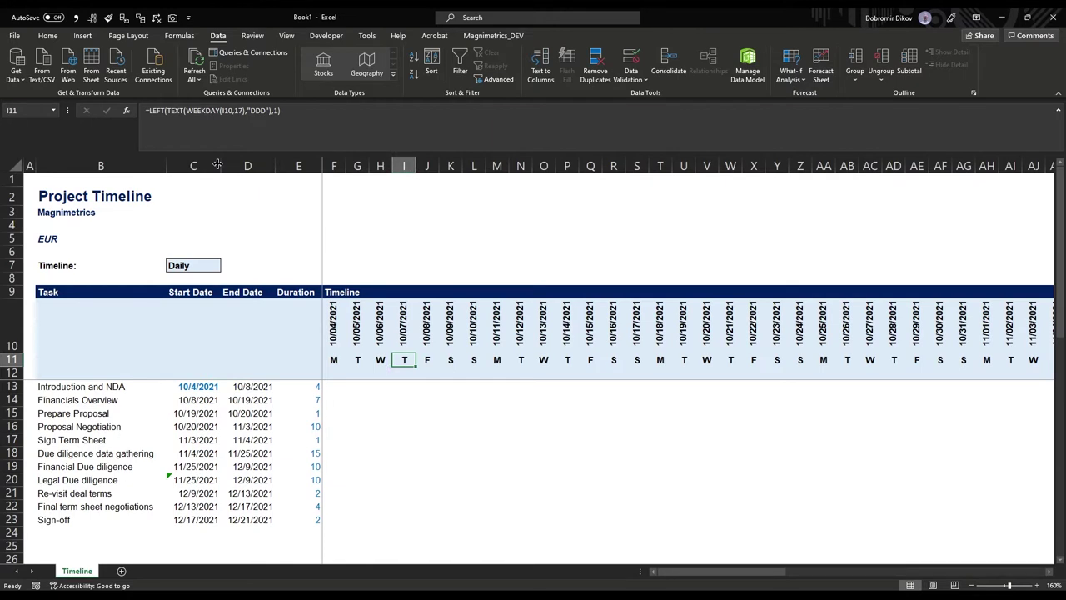
{"action": "key", "text": "Right"}
{"action": "key", "text": "Right"}
{"action": "key", "text": "Right"}
{"action": "key", "text": "Right"}
{"action": "key", "text": "Right"}
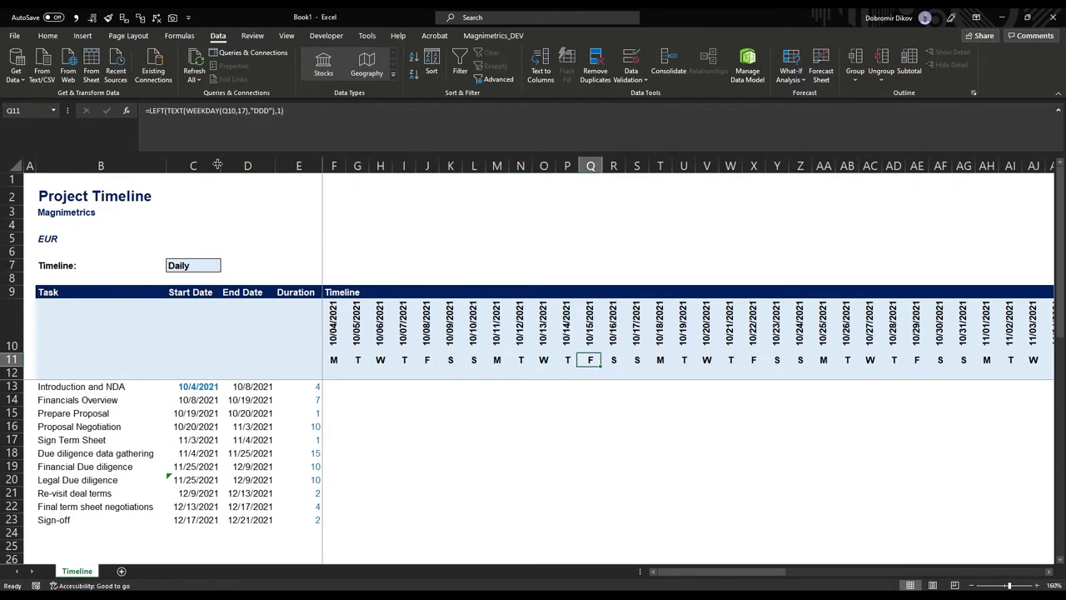
{"action": "key", "text": "Right"}
{"action": "key", "text": "Right"}
Switch the timeline selector in C7 to Weekly and check the weekday letters in F11 to Y11.
{"action": "left_click", "coordinate": [192, 264]}
{"action": "left_click", "coordinate": [226, 265]}
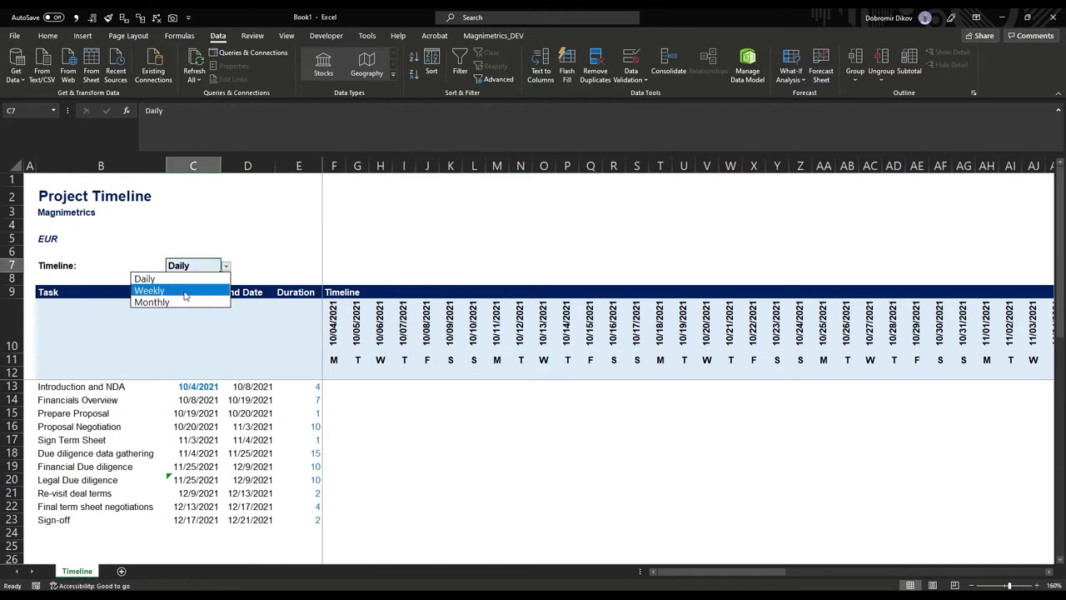
{"action": "left_click", "coordinate": [163, 288]}
{"action": "left_click_drag", "start_coordinate": [334, 361], "coordinate": [791, 361]}
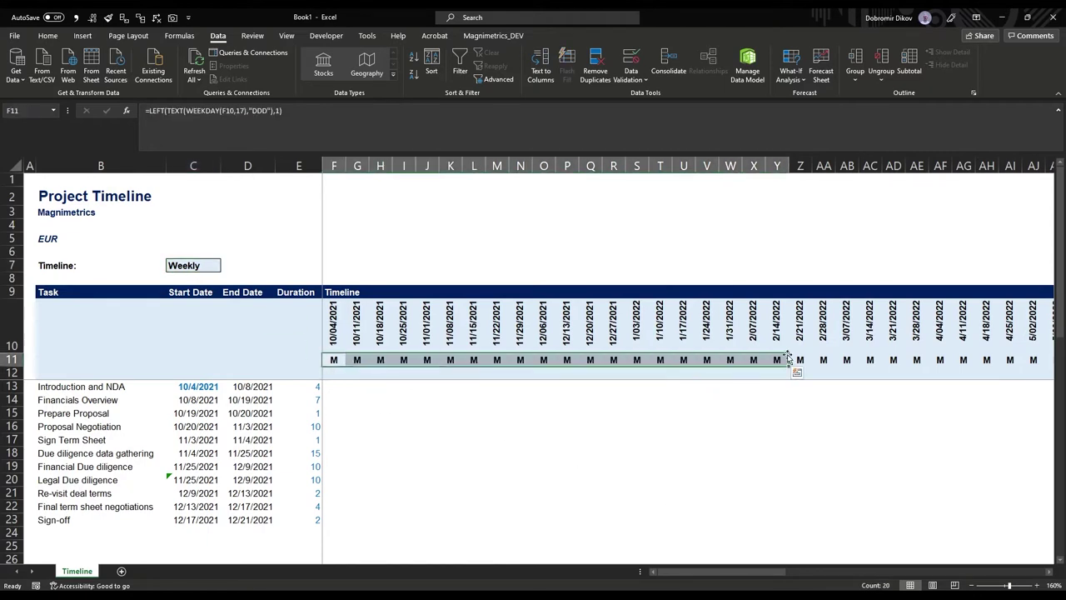
Switch the timeline selector in C7 to Monthly and check the weekday letters in L11 and Q11.
{"action": "left_click", "coordinate": [199, 267]}
{"action": "left_click", "coordinate": [226, 265]}
{"action": "left_click", "coordinate": [171, 302]}
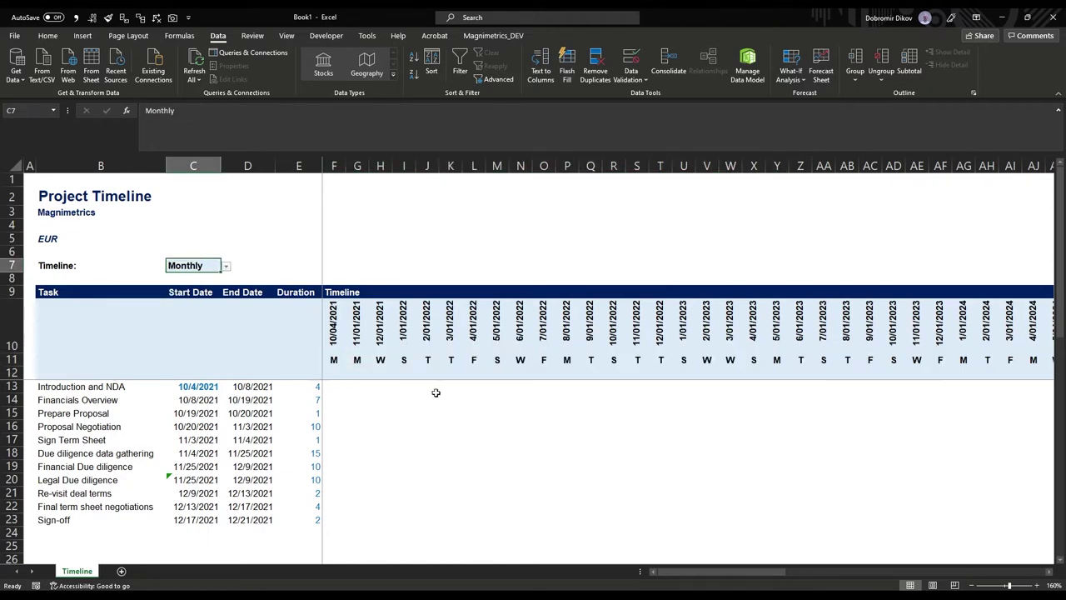
{"action": "left_click", "coordinate": [476, 360]}
{"action": "left_click", "coordinate": [593, 360]}
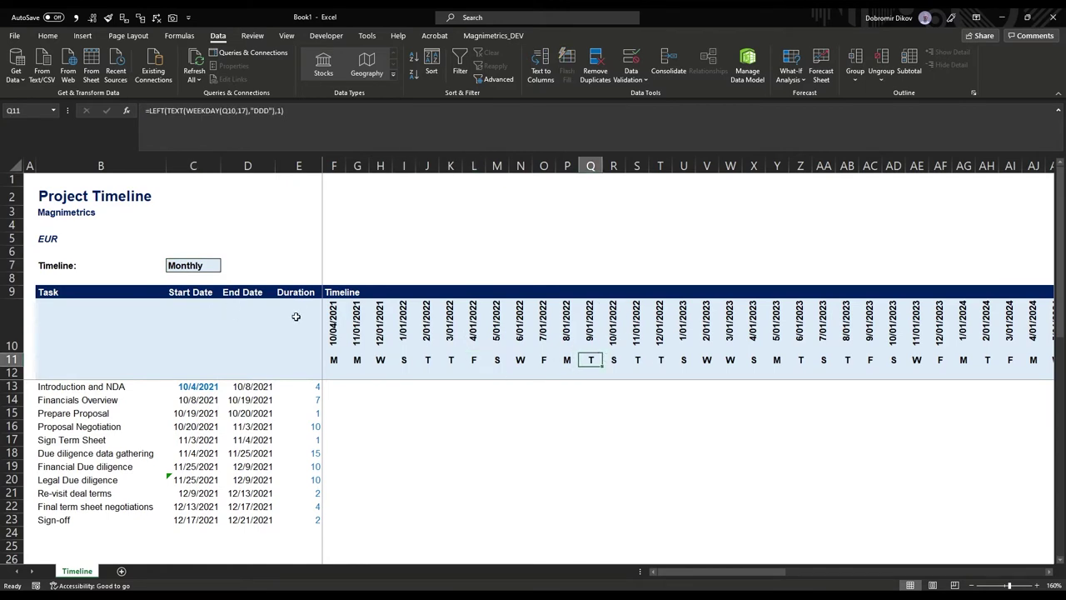
Set the timeline selector in C7 back to Daily.
{"action": "left_click", "coordinate": [208, 268]}
{"action": "left_click", "coordinate": [226, 265]}
{"action": "left_click", "coordinate": [149, 278]}
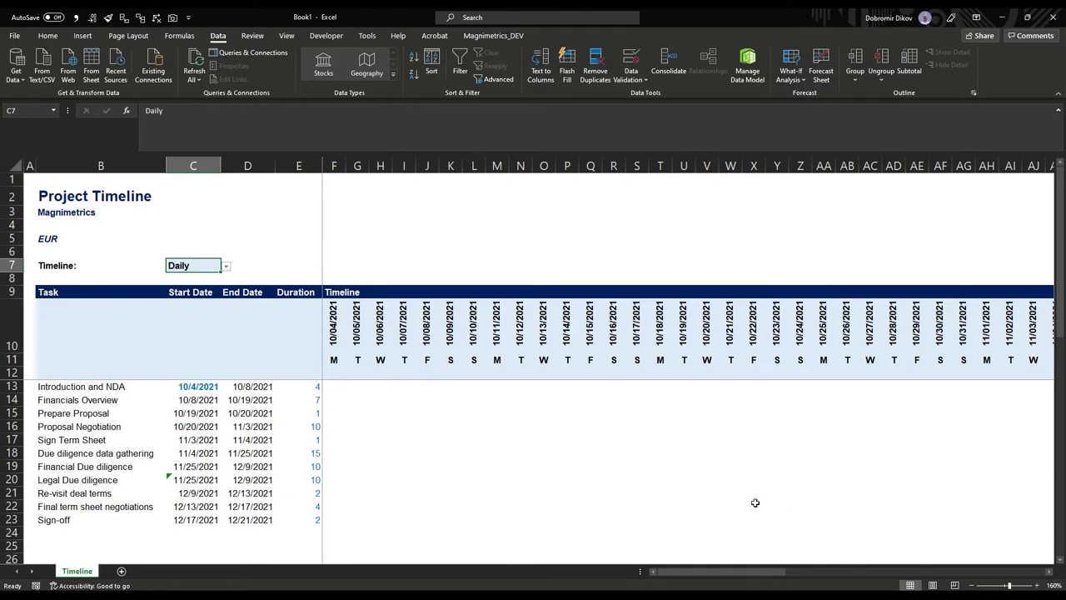
Enter the week-number formula =WEEKNUM(F10,21) in F12, using the Monday-based return type 21.
{"action": "left_click", "coordinate": [338, 372]}
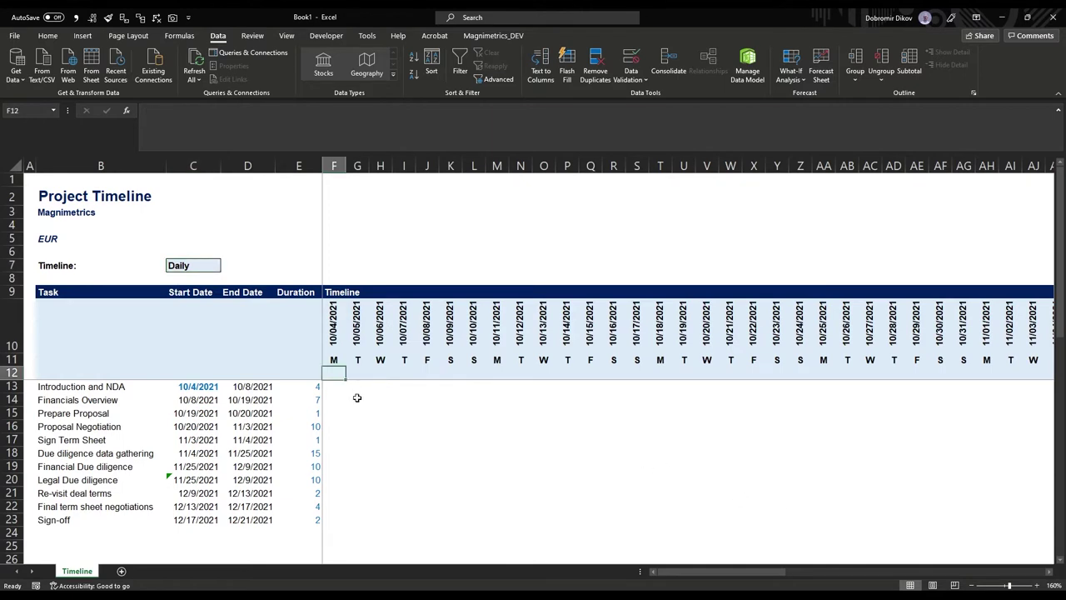
{"action": "type", "text": "=weekn"}
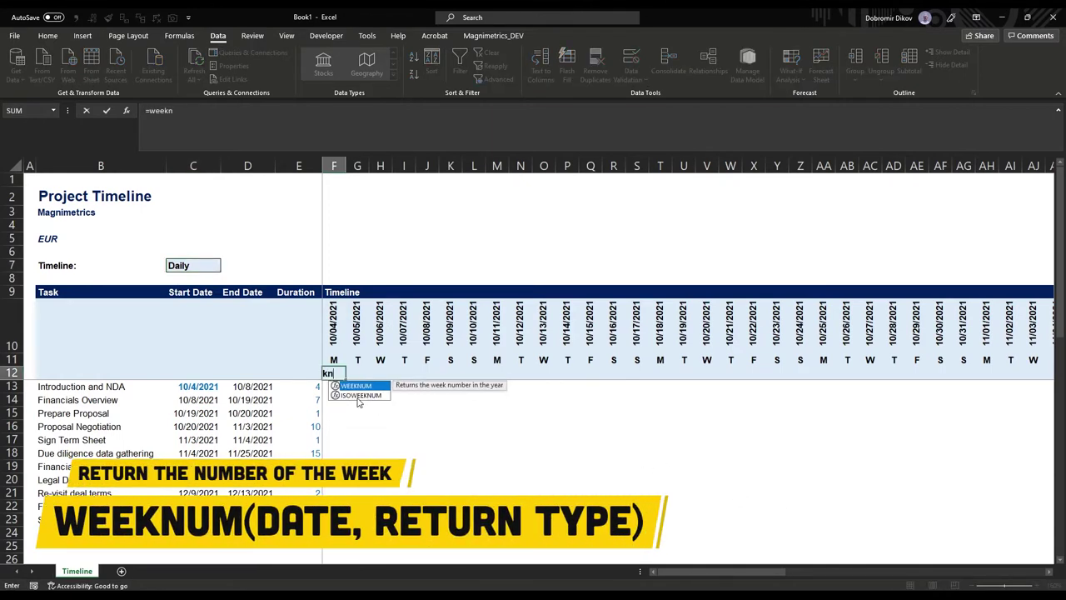
{"action": "key", "text": "Tab"}
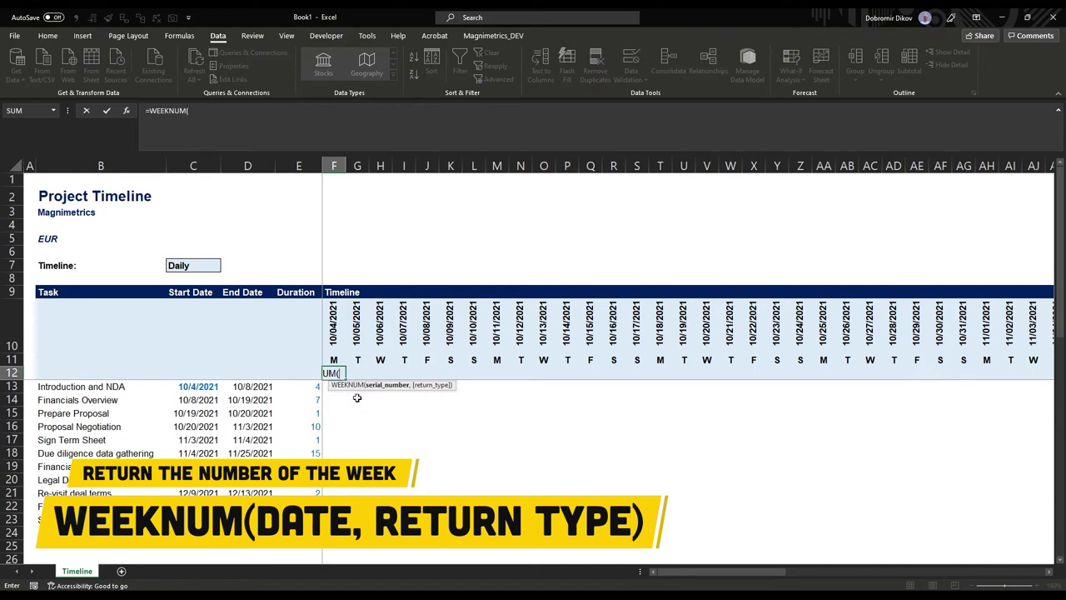
{"action": "key", "text": "Up"}
{"action": "key", "text": "Up"}
{"action": "type", "text": ","}
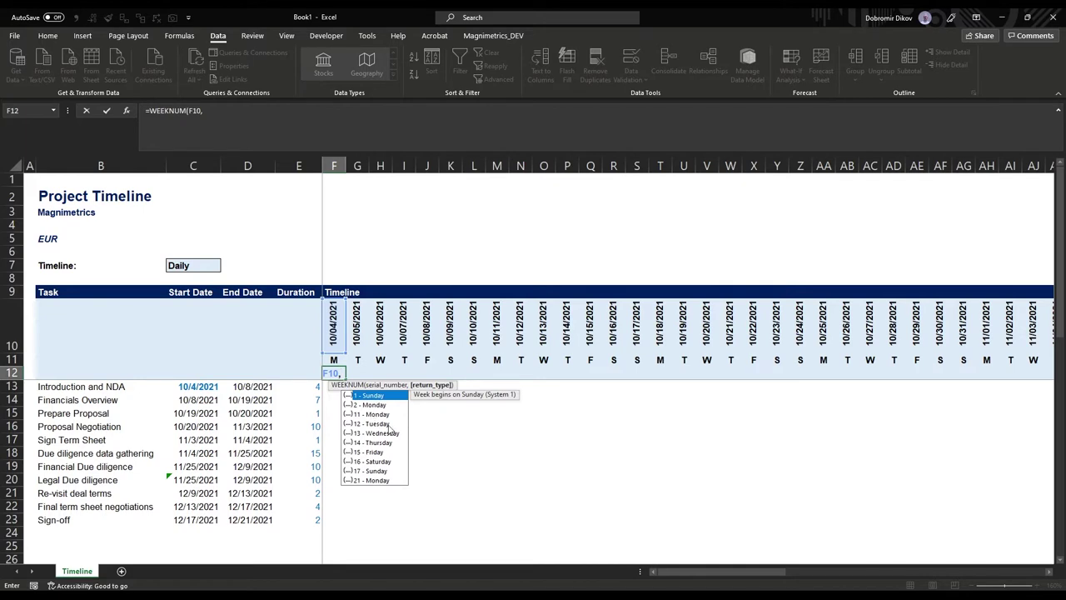
{"action": "key", "text": "Down"}
{"action": "key", "text": "Down"}
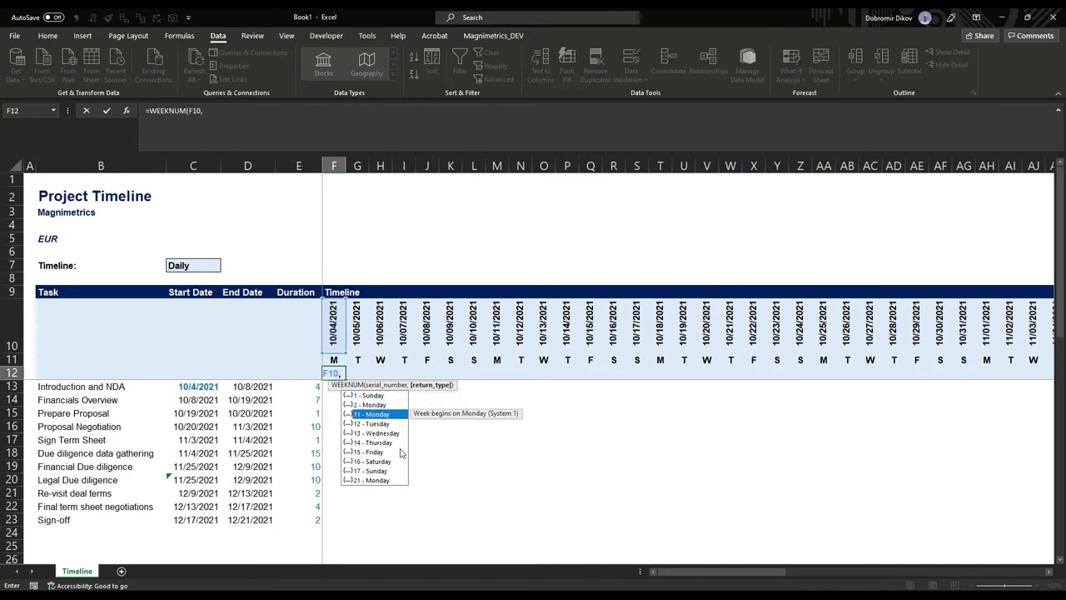
{"action": "key", "text": "Down"}
{"action": "key", "text": "Down"}
{"action": "key", "text": "Down"}
{"action": "key", "text": "Down"}
{"action": "key", "text": "Down"}
{"action": "key", "text": "Down"}
{"action": "key", "text": "Down"}
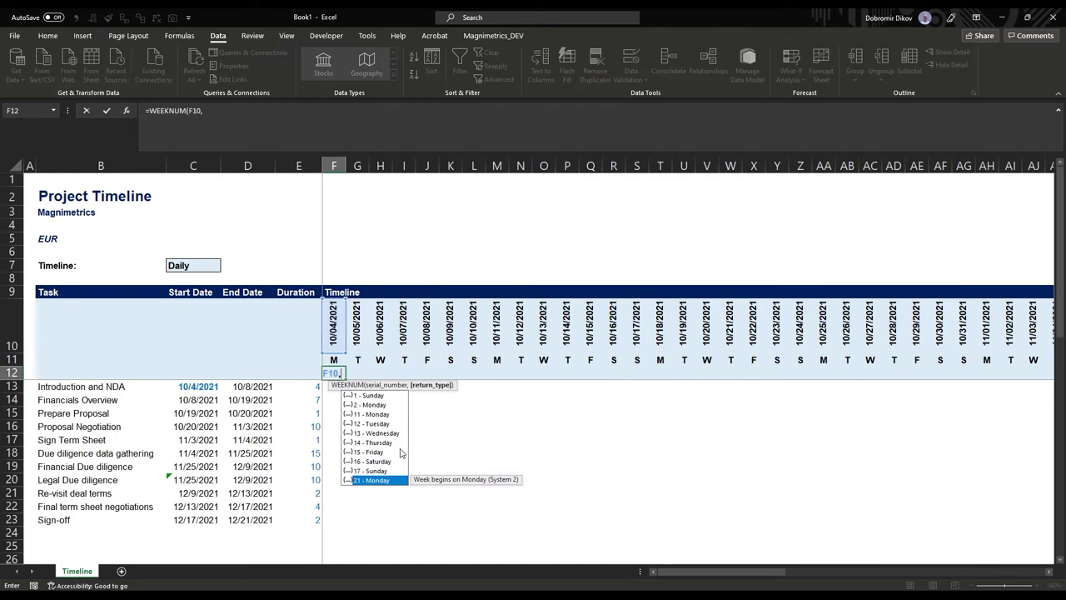
{"action": "key", "text": "Tab"}
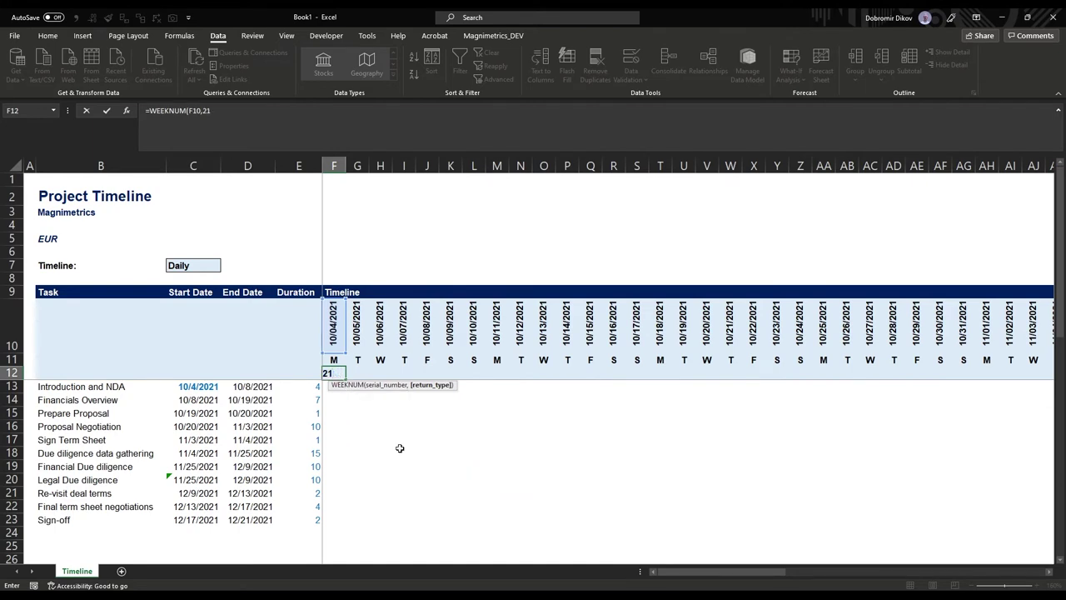
{"action": "type", "text": ")"}
{"action": "key", "text": "ctrl+Return"}
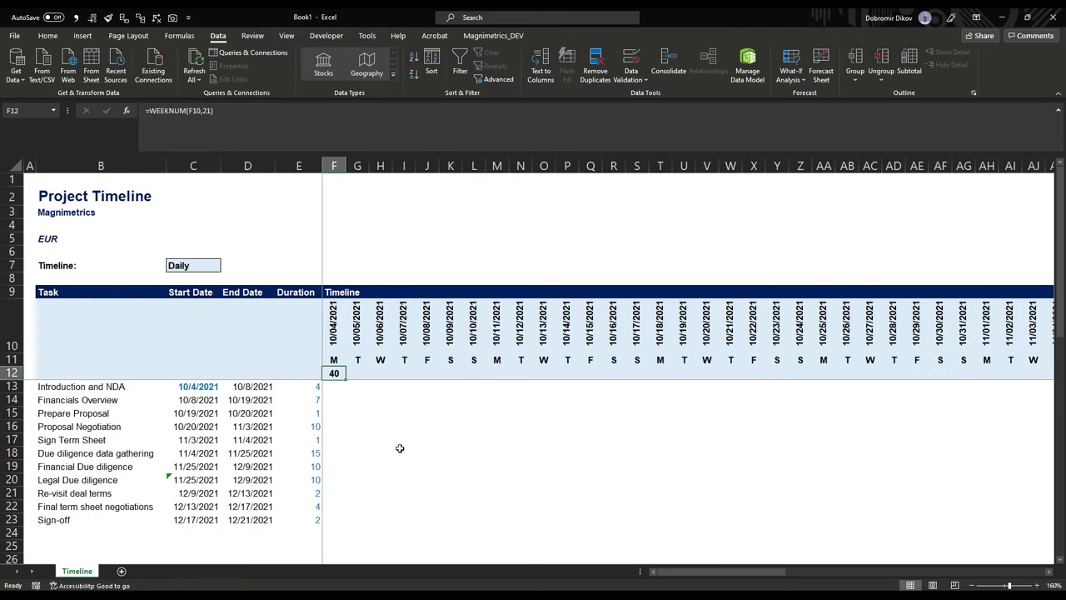
Fill the F12 week-number formula across row 12 to column CR and return to F12.
{"action": "key", "text": "ctrl+shift+Right"}
{"action": "key", "text": "ctrl+r"}
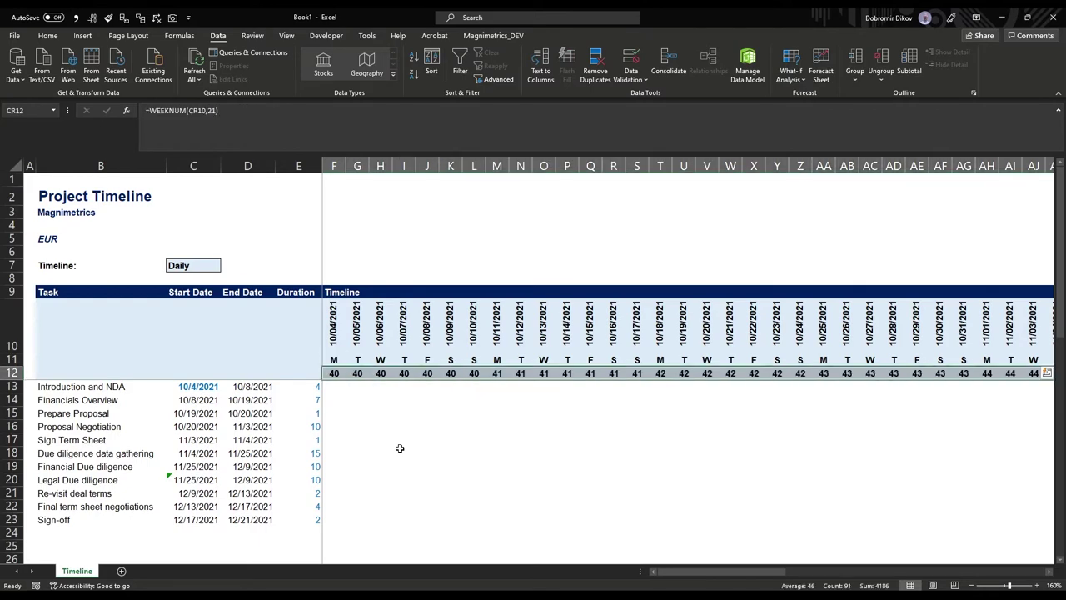
{"action": "key", "text": "Up"}
{"action": "key", "text": "Left"}
{"action": "key", "text": "Down"}
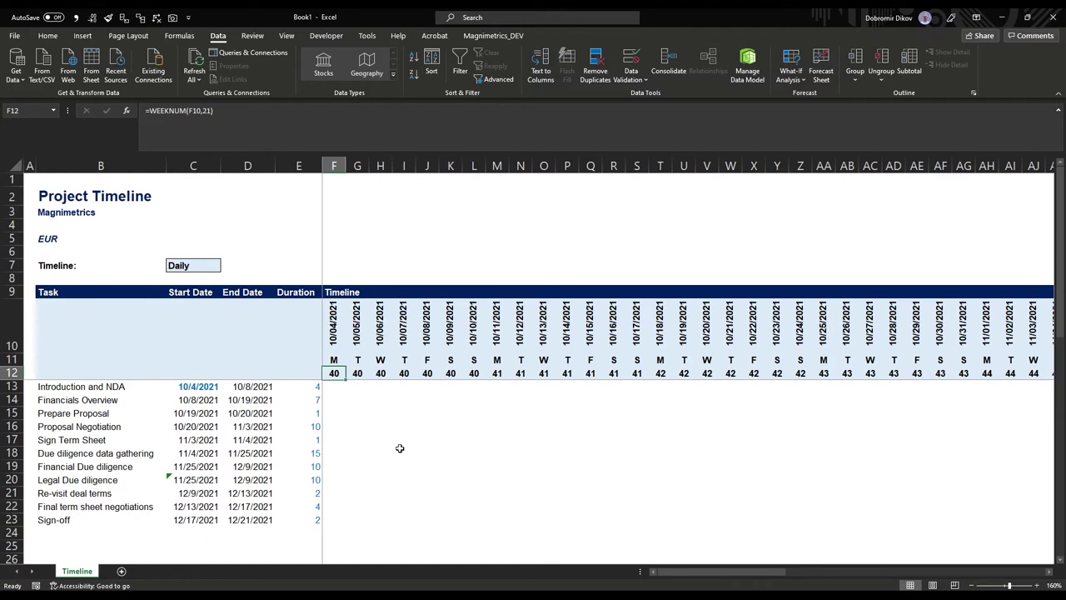
Switch the timeline selector in C7 to Weekly to check the week numbers along row 12, and undo the switch.
{"action": "left_click", "coordinate": [207, 265]}
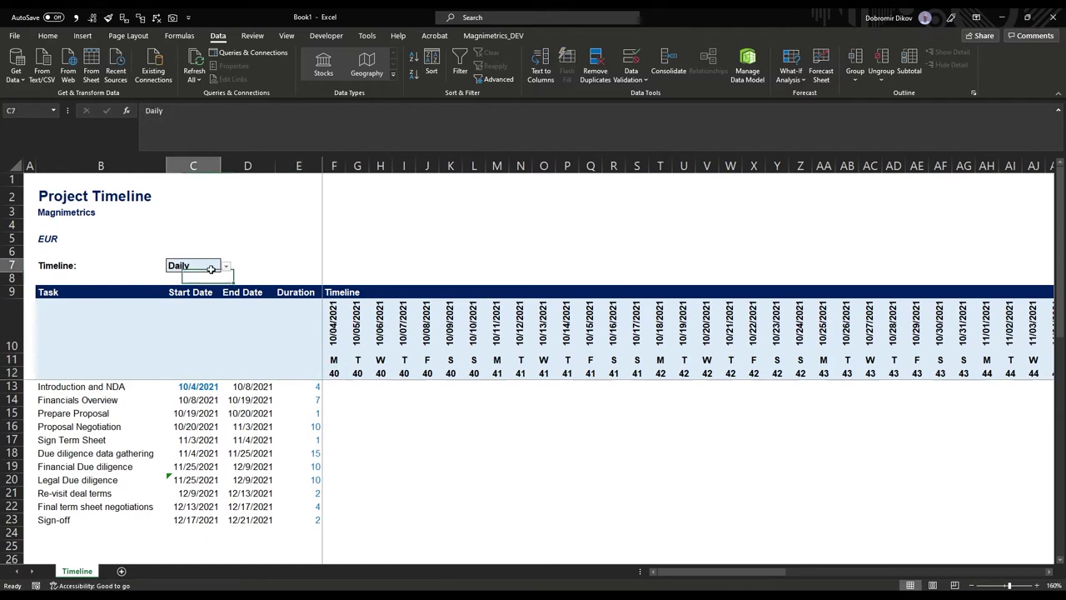
{"action": "left_click", "coordinate": [225, 265]}
{"action": "left_click", "coordinate": [203, 292]}
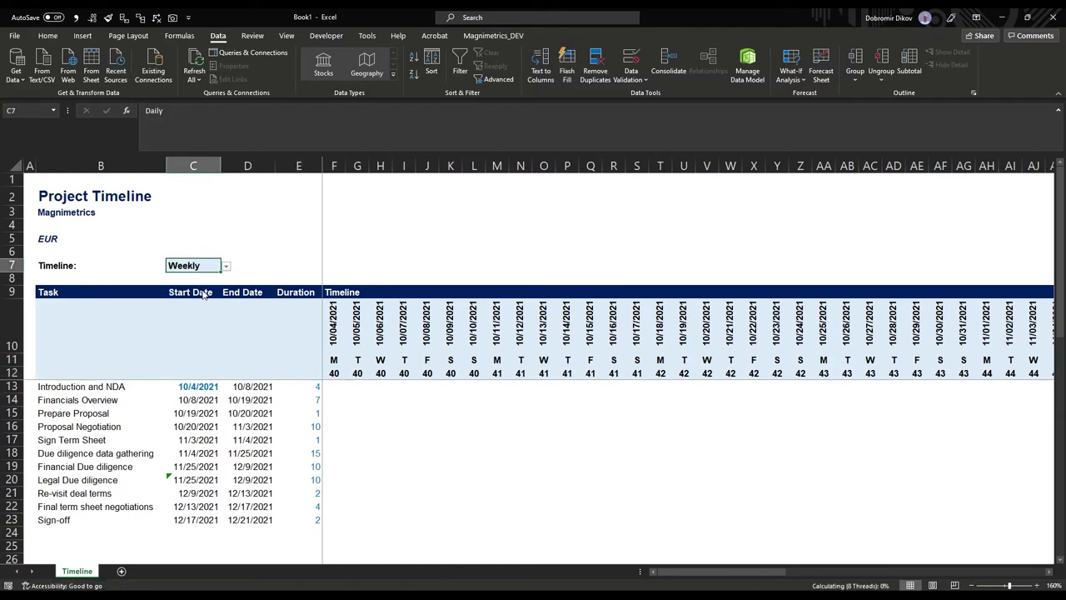
{"action": "left_click", "coordinate": [356, 376]}
{"action": "key", "text": "Right"}
{"action": "key", "text": "Right"}
{"action": "key", "text": "Right"}
{"action": "key", "text": "Right"}
{"action": "key", "text": "Right"}
{"action": "key", "text": "Right"}
{"action": "key", "text": "Right"}
{"action": "key", "text": "Right"}
{"action": "key", "text": "Right"}
{"action": "key", "text": "Right"}
{"action": "key", "text": "Right"}
{"action": "key", "text": "Right"}
{"action": "key", "text": "Left"}
{"action": "key", "text": "ctrl+z"}
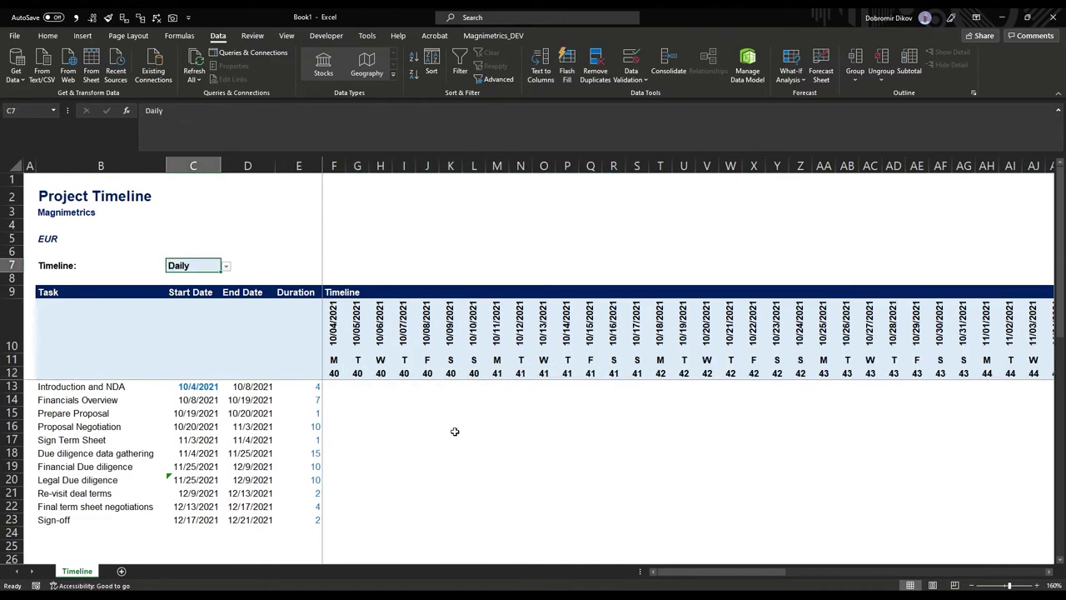
Look over the empty timeline grid beside the tasks and select its first cell, F13.
{"action": "left_click_drag", "start_coordinate": [330, 385], "coordinate": [875, 517]}
{"action": "left_click", "coordinate": [404, 399]}
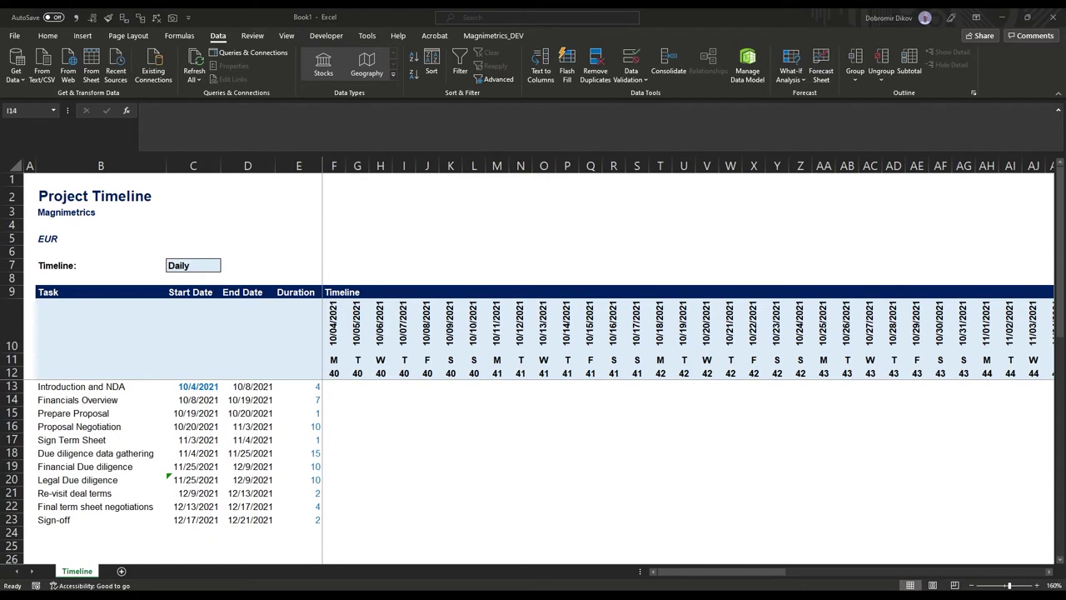
{"action": "key", "text": "ctrl+Home"}
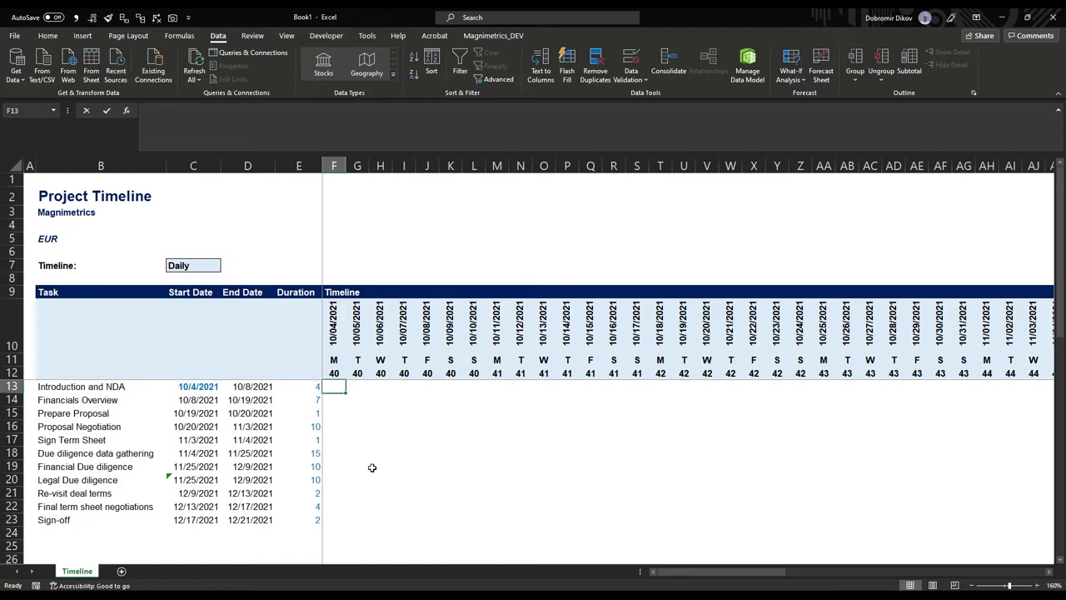
{"action": "key", "text": "Right"}
{"action": "key", "text": "Left"}
{"action": "key", "text": "Right"}
{"action": "key", "text": "Right"}
{"action": "key", "text": "Right"}
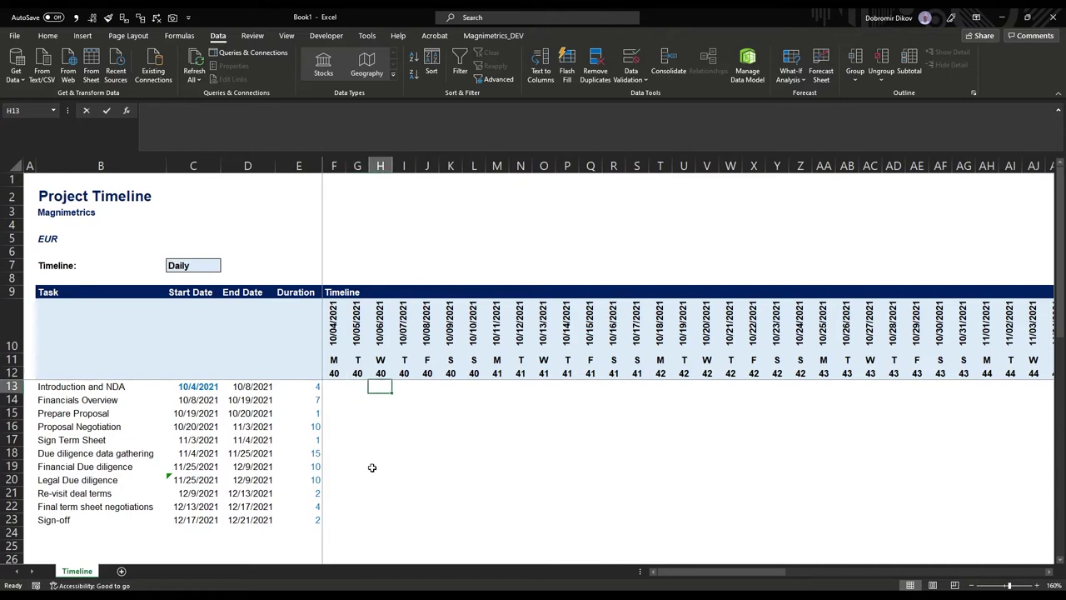
{"action": "key", "text": "Down"}
{"action": "key", "text": "Left"}
{"action": "key", "text": "Left"}
{"action": "key", "text": "Left"}
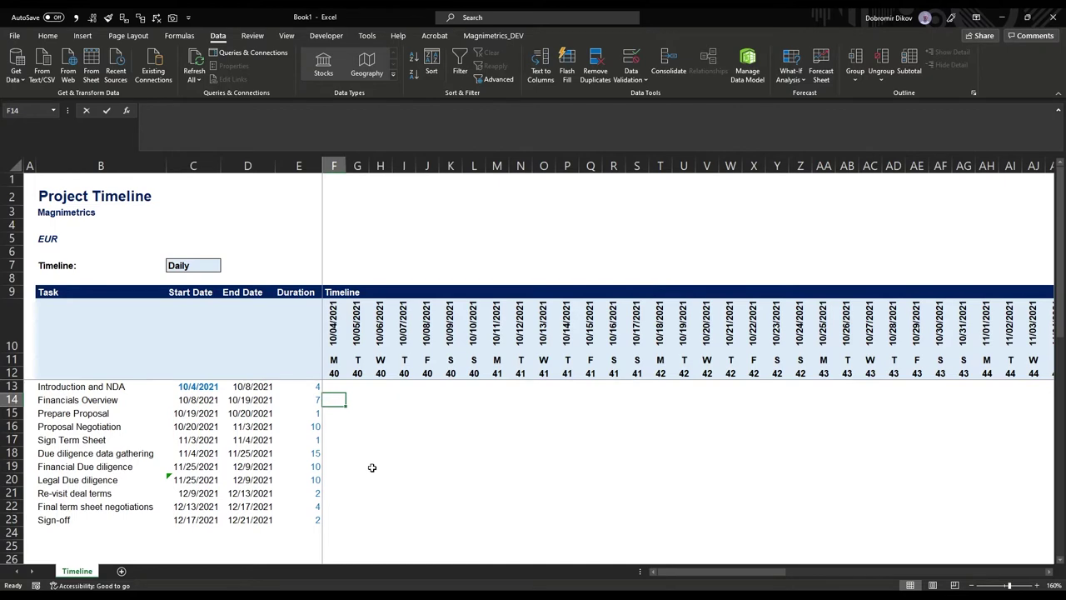
{"action": "key", "text": "Right"}
{"action": "key", "text": "Up"}
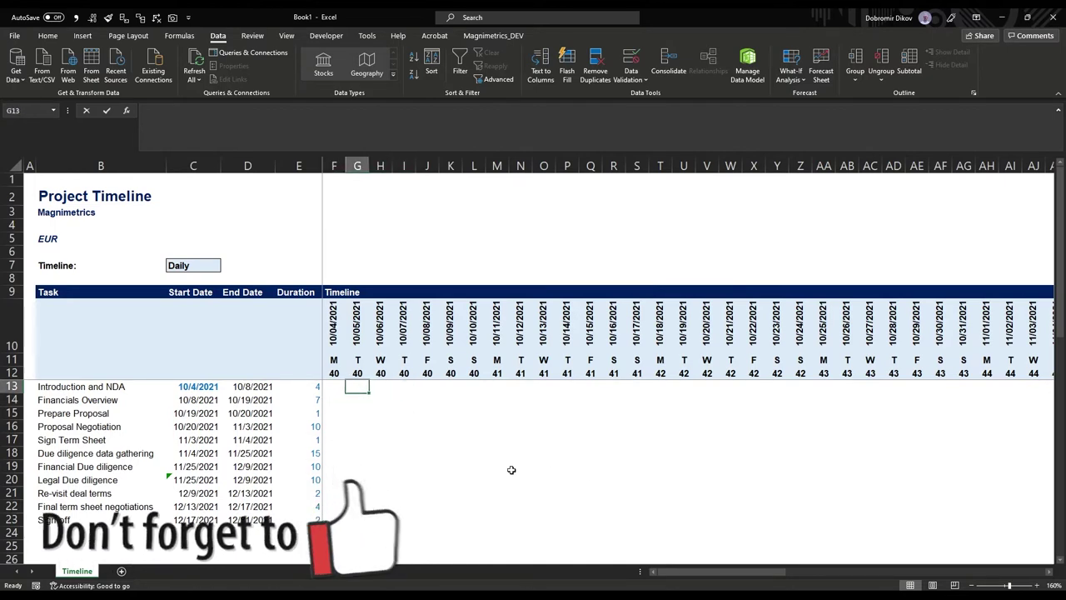
{"action": "key", "text": "Left"}
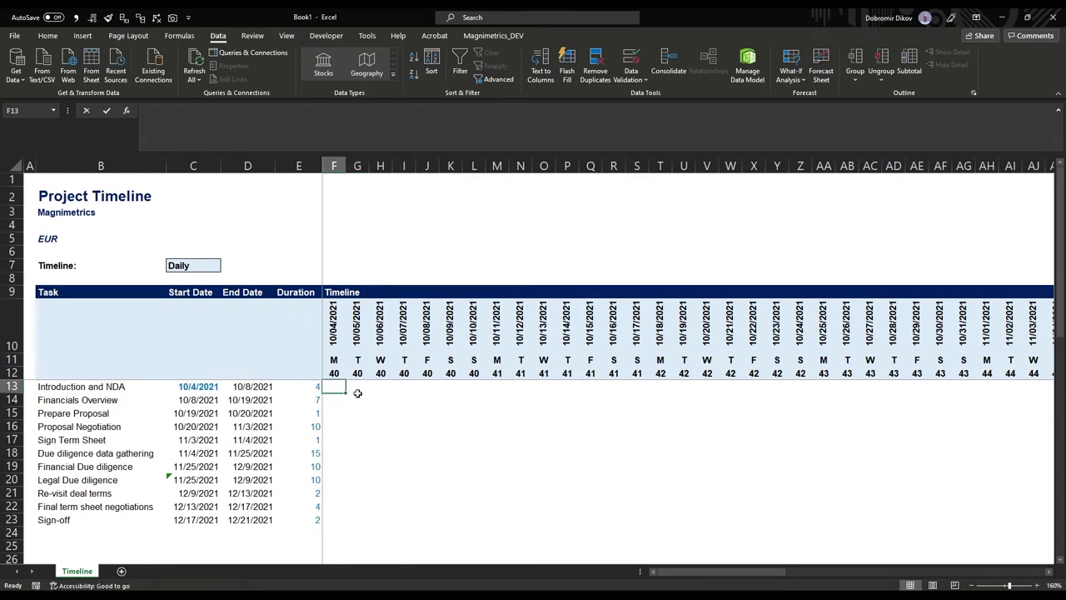
{"action": "left_click", "coordinate": [201, 267]}
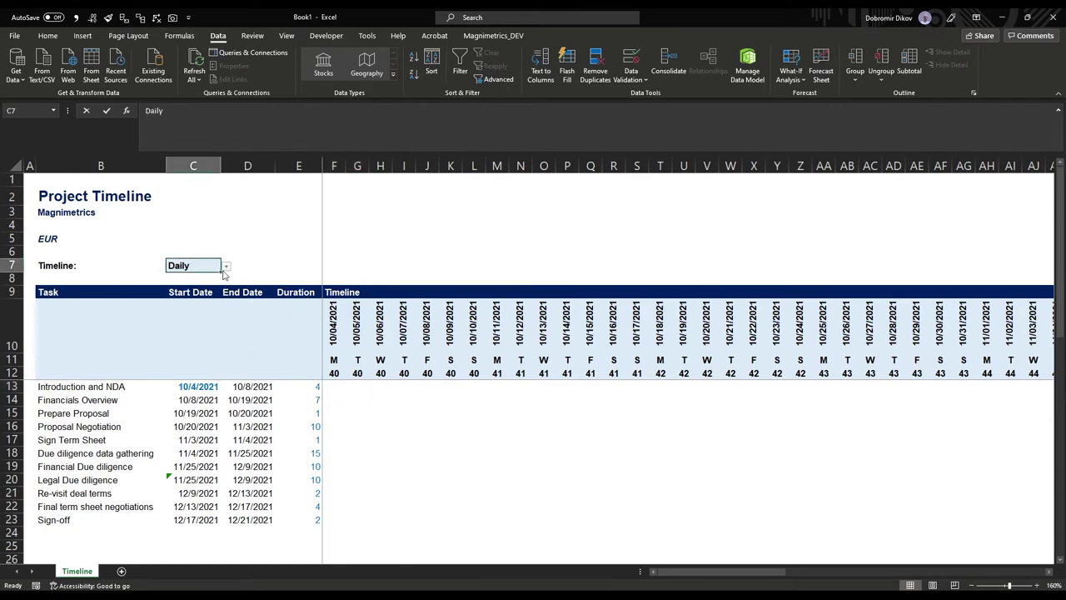
{"action": "left_click", "coordinate": [225, 267]}
{"action": "left_click", "coordinate": [226, 266]}
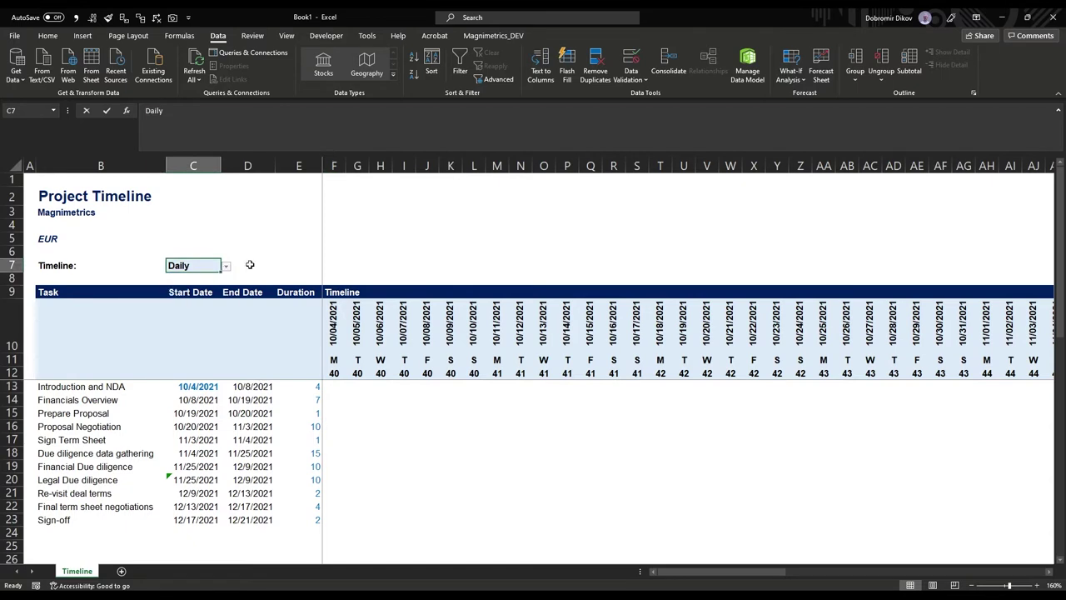
Start a formula in F13 with an IF function containing an OR test whose first argument is an AND: =IF(OR(and(.
{"action": "left_click", "coordinate": [340, 389]}
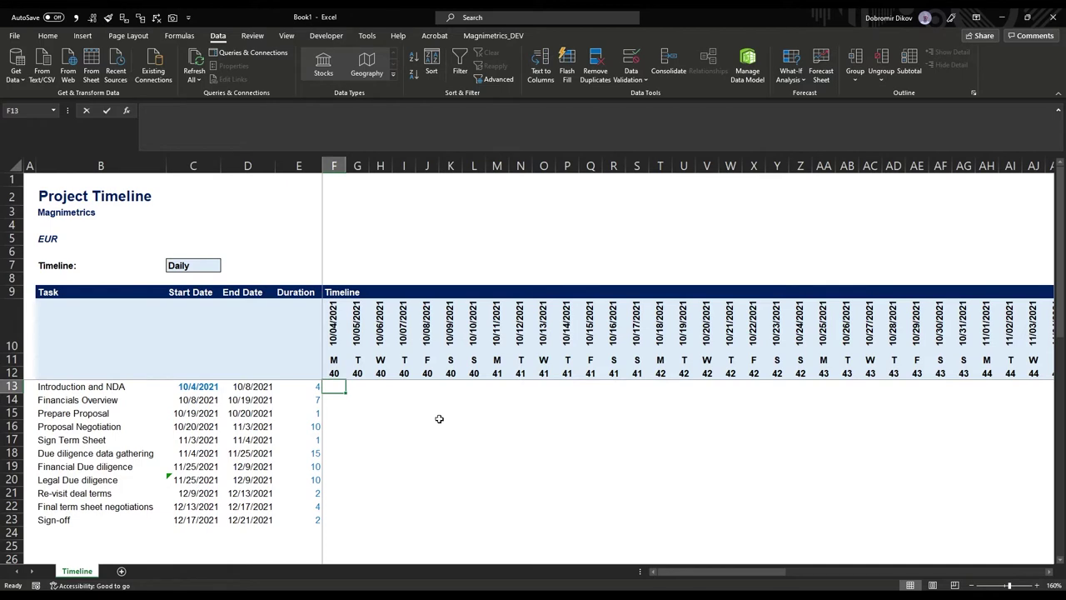
{"action": "type", "text": "="}
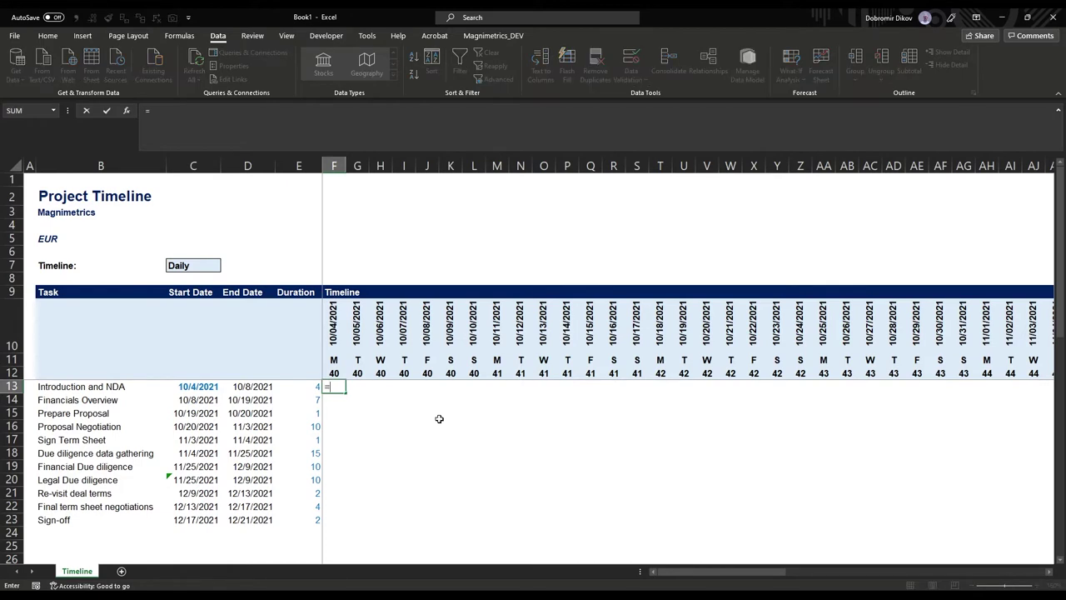
{"action": "type", "text": "if"}
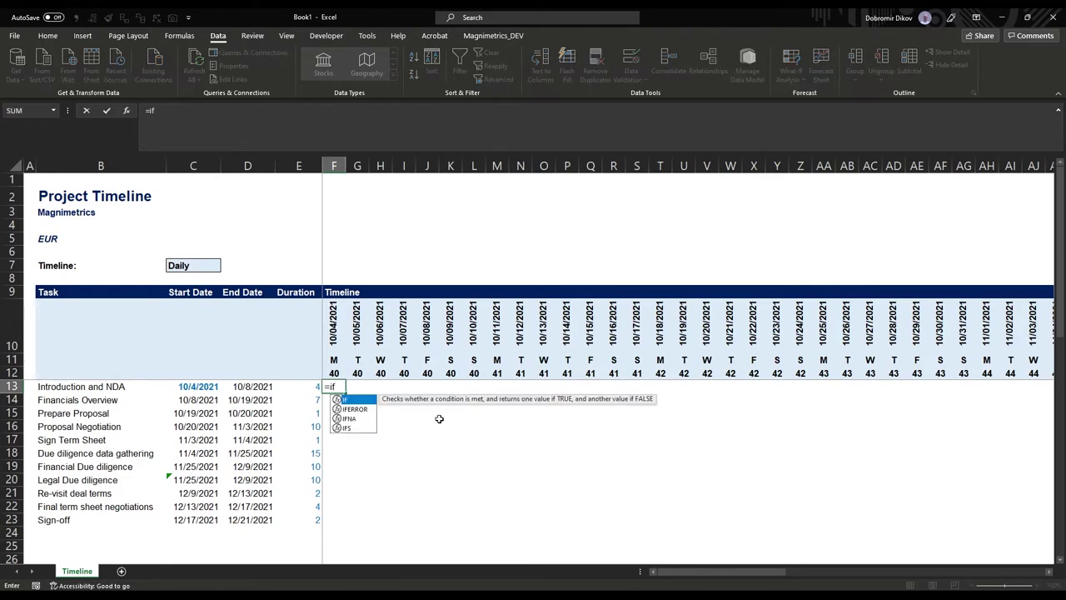
{"action": "key", "text": "Tab"}
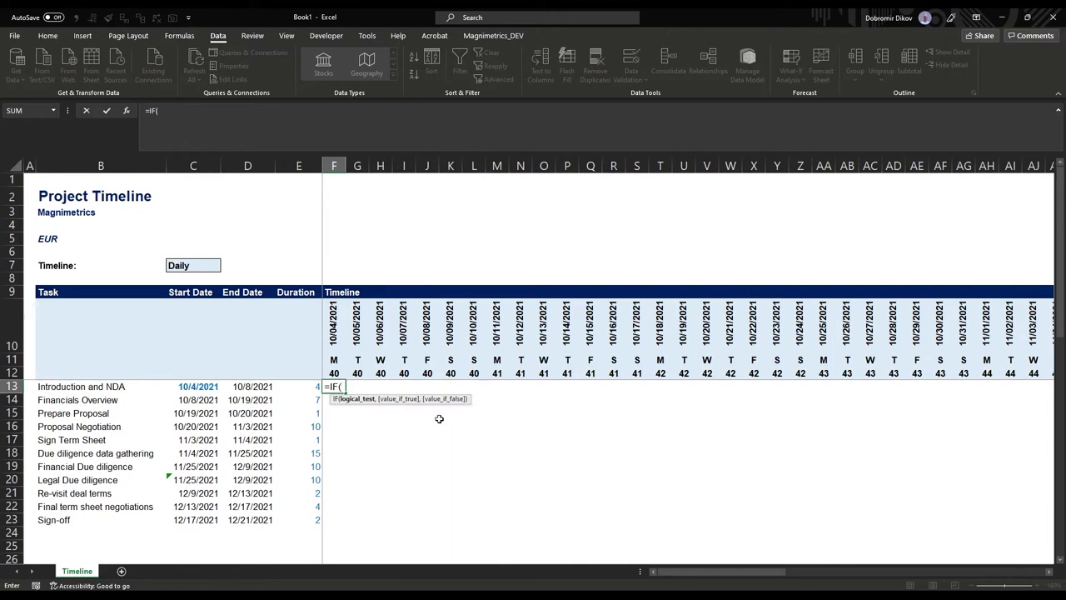
{"action": "type", "text": "or"}
{"action": "key", "text": "Tab"}
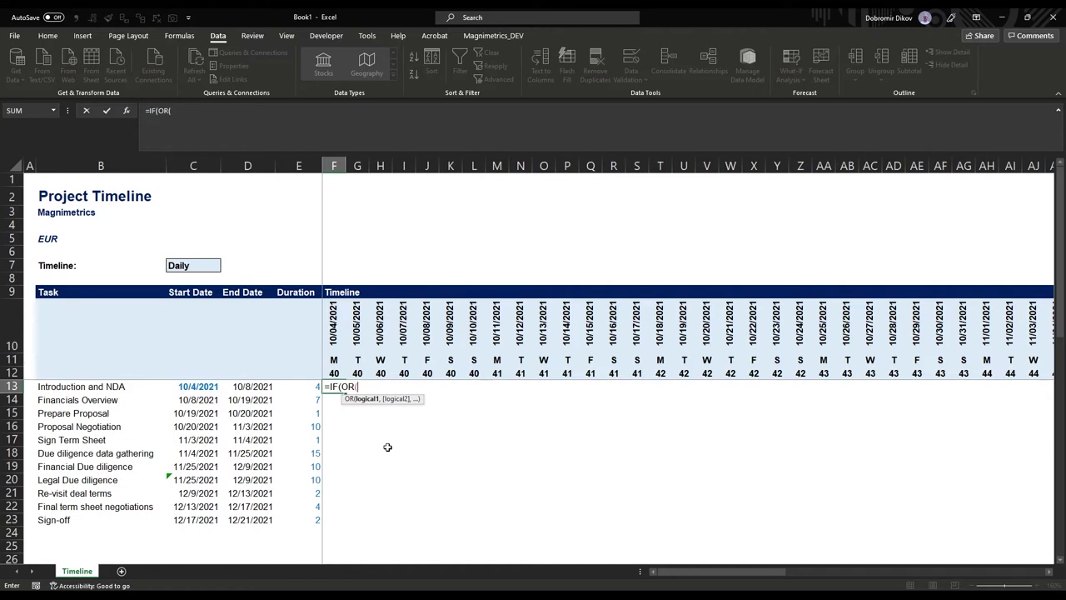
{"action": "type", "text": "and"}
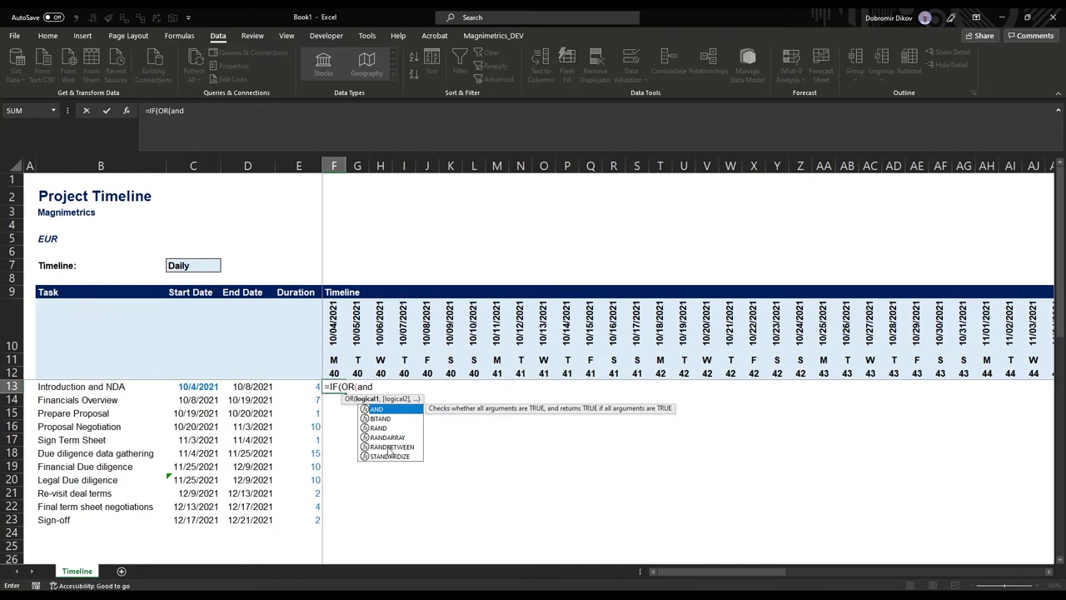
{"action": "type", "text": "("}
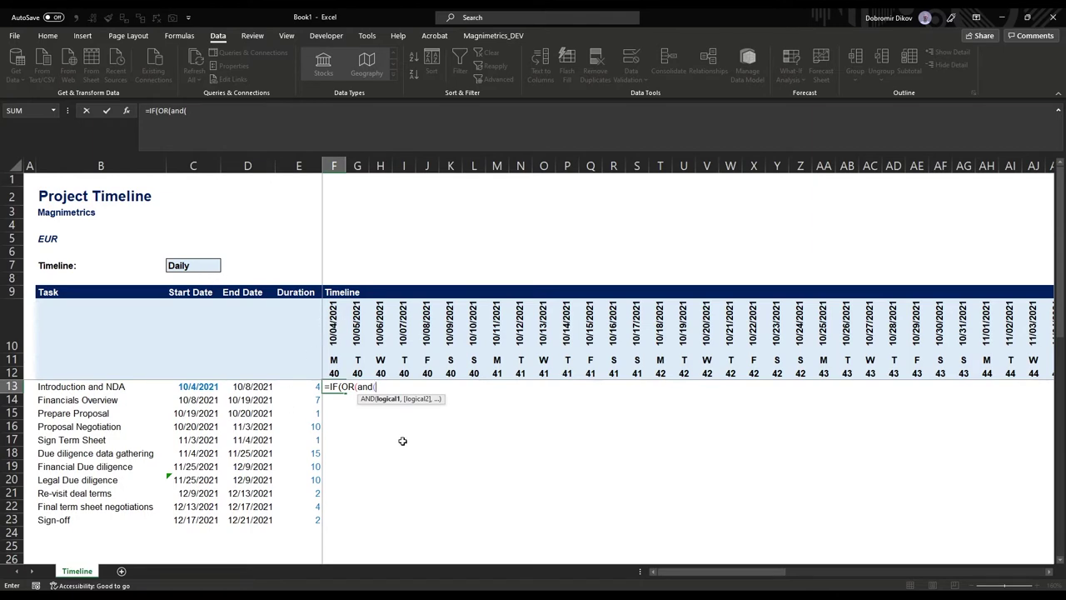
Add the first condition of the AND in F13, the task start on or after the column date: $C13>=F$10.
{"action": "left_click", "coordinate": [200, 389]}
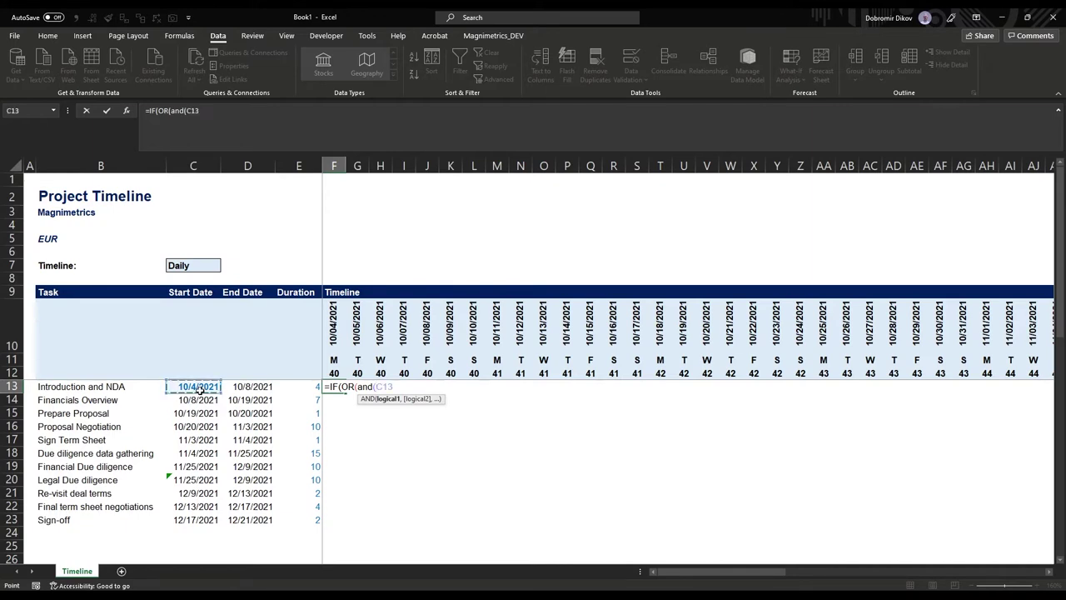
{"action": "key", "text": "F4"}
{"action": "key", "text": "F4"}
{"action": "key", "text": "F4"}
{"action": "type", "text": ">"}
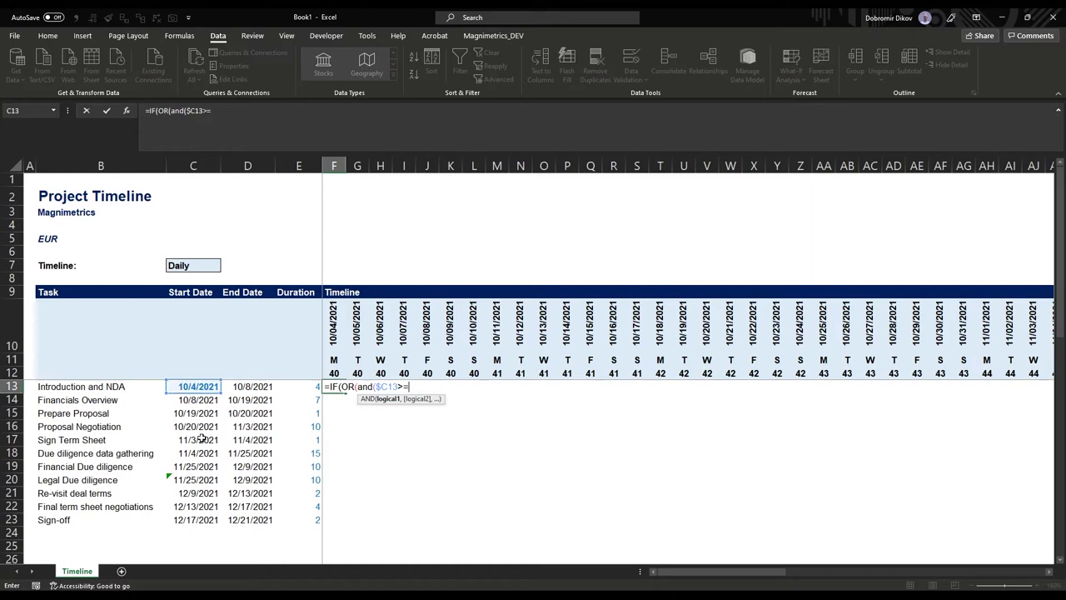
{"action": "type", "text": "="}
{"action": "left_click", "coordinate": [335, 322]}
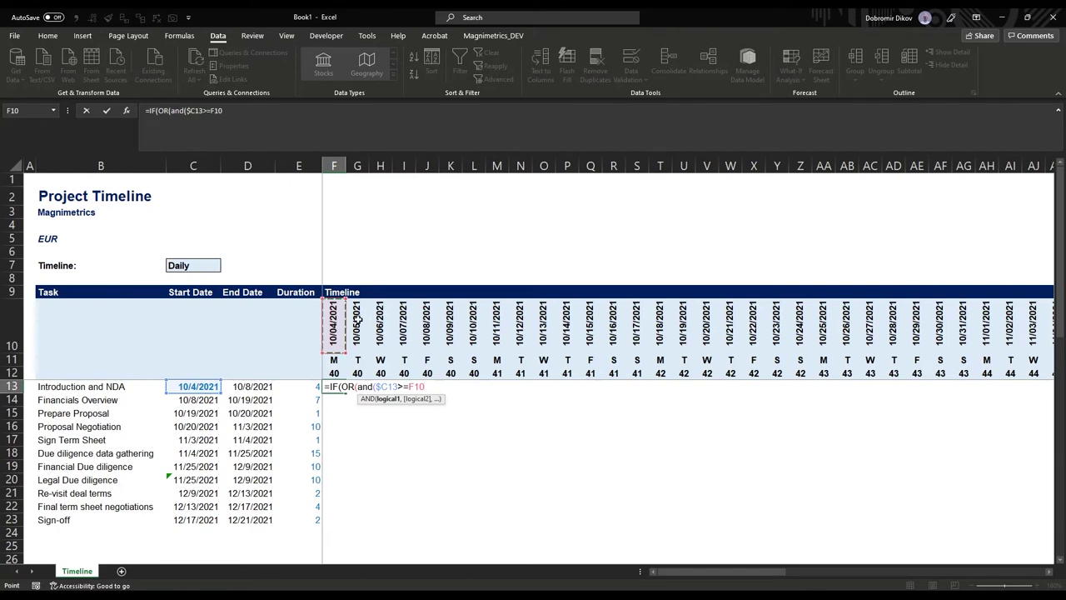
{"action": "key", "text": "F4"}
{"action": "key", "text": "F4"}
{"action": "type", "text": ","}
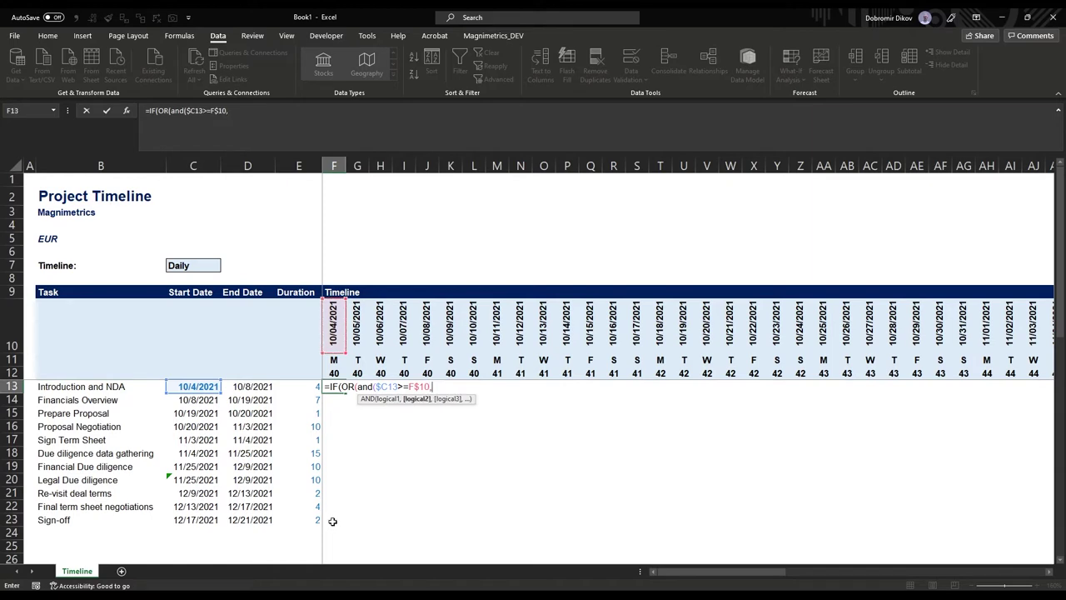
Complete the first AND in F13 with the task start before the next column's date: $C13<G$10.
{"action": "left_click", "coordinate": [191, 386]}
{"action": "key", "text": "F4"}
{"action": "key", "text": "F4"}
{"action": "key", "text": "F4"}
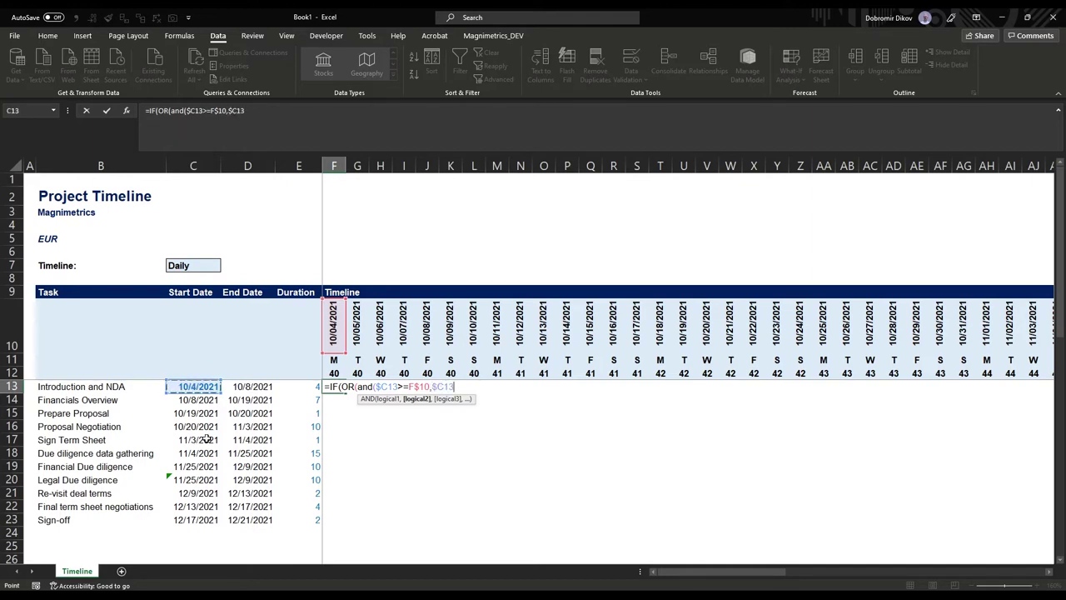
{"action": "type", "text": "<"}
{"action": "left_click", "coordinate": [356, 329]}
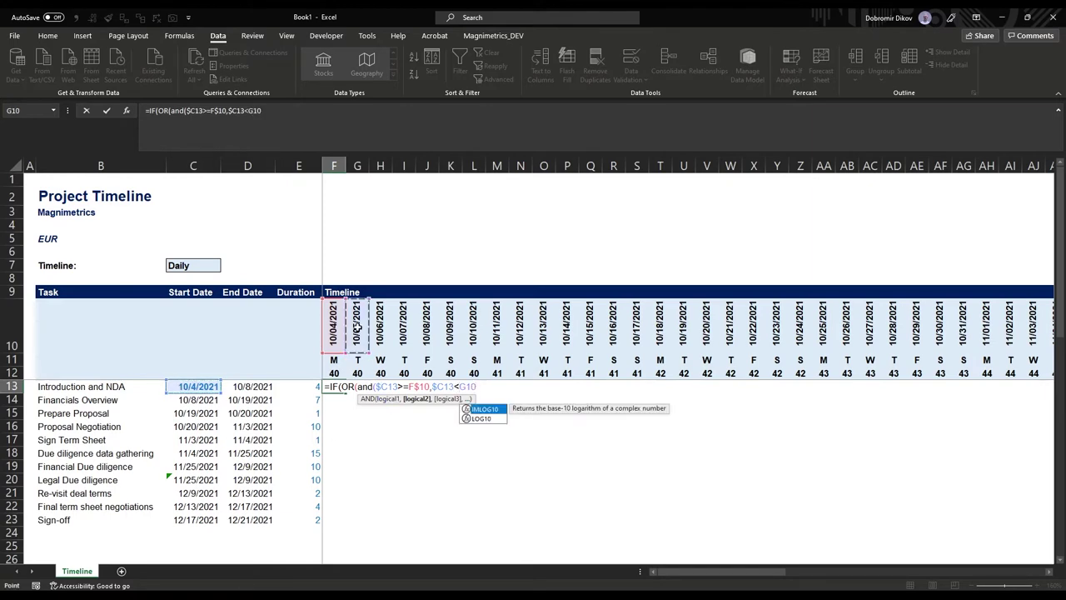
{"action": "key", "text": "F4"}
{"action": "key", "text": "F4"}
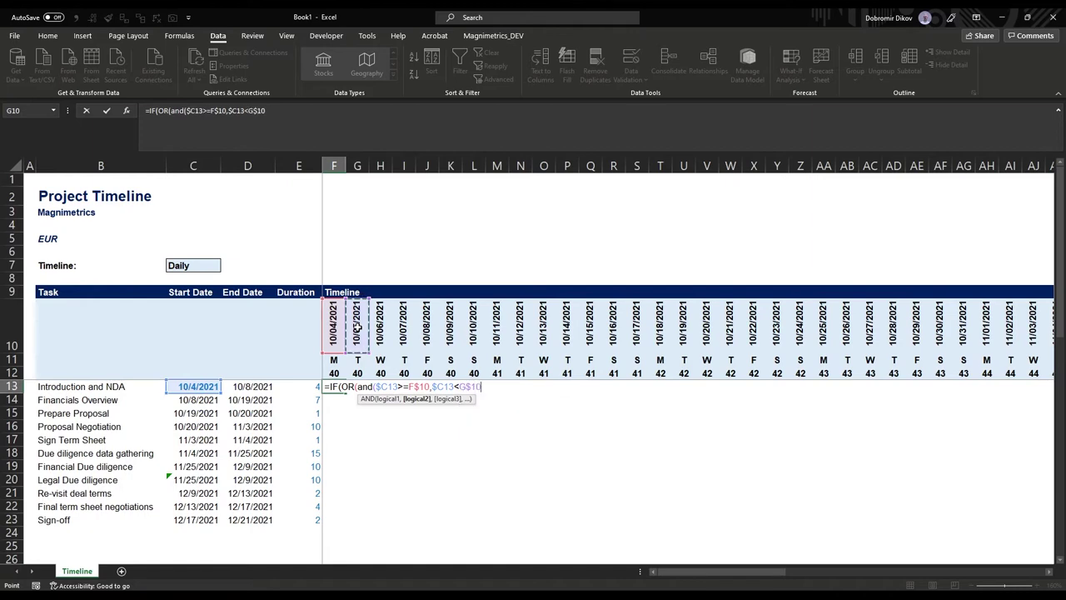
{"action": "type", "text": ")"}
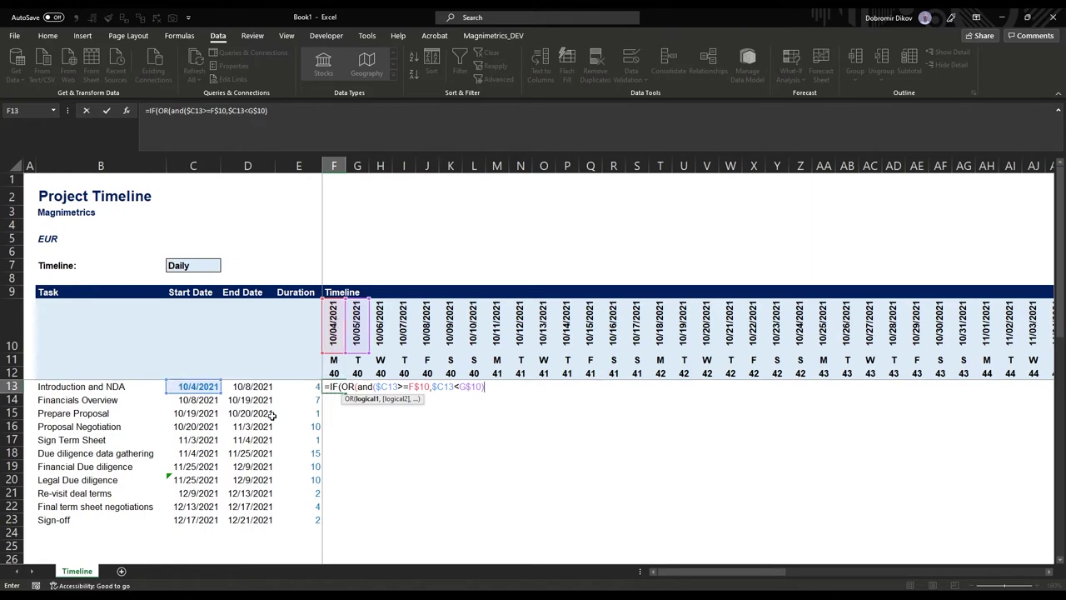
{"action": "type", "text": ","}
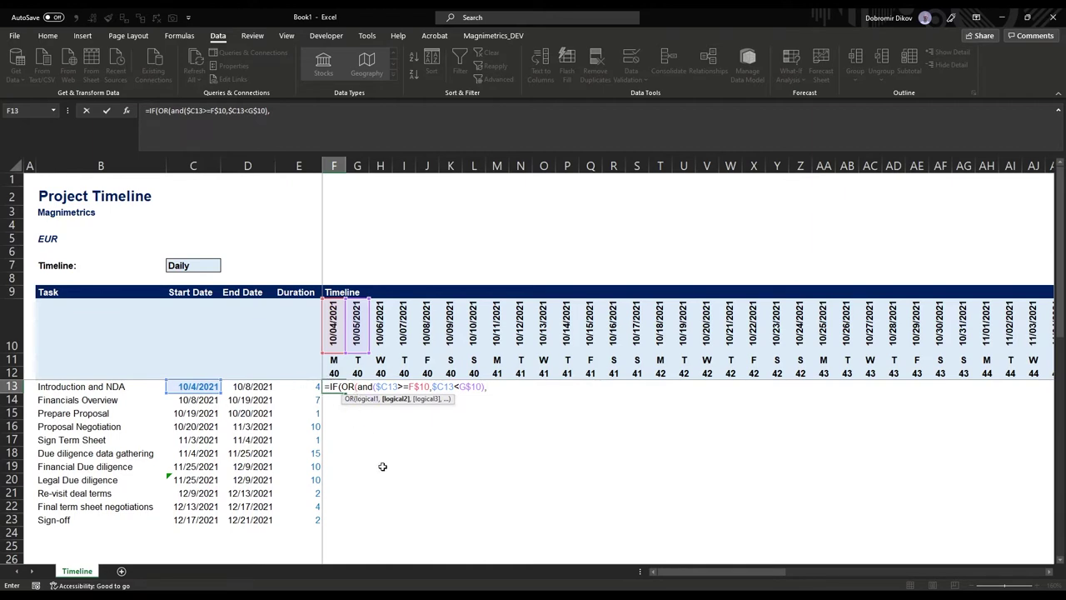
Begin a second AND in the F13 formula, testing that the task end is after the column date: $D13>F$10.
{"action": "type", "text": "nd("}
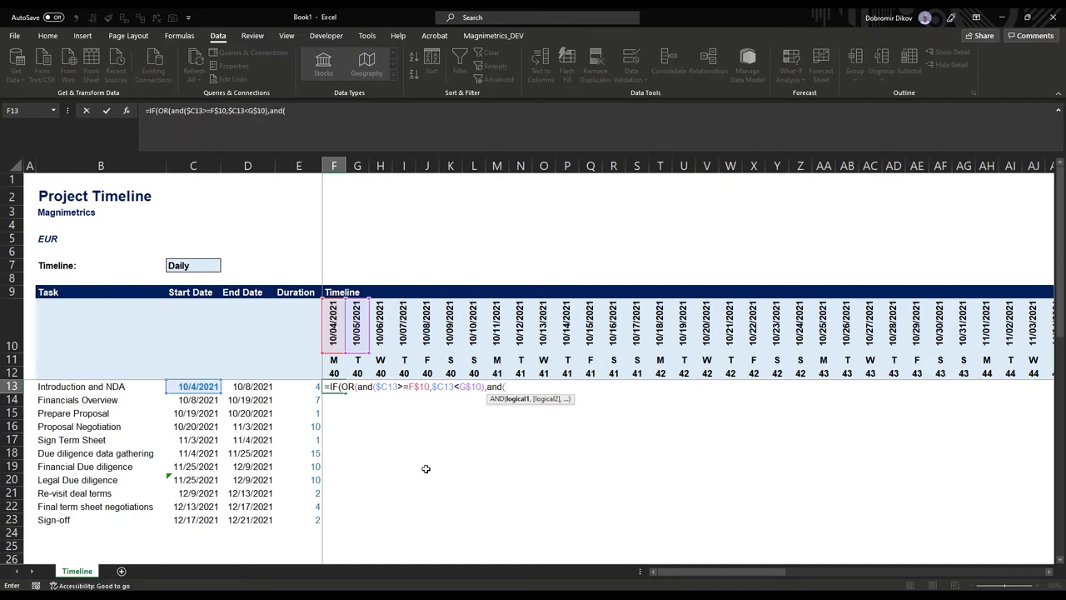
{"action": "left_click", "coordinate": [264, 388]}
{"action": "key", "text": "F4"}
{"action": "key", "text": "F4"}
{"action": "key", "text": "F4"}
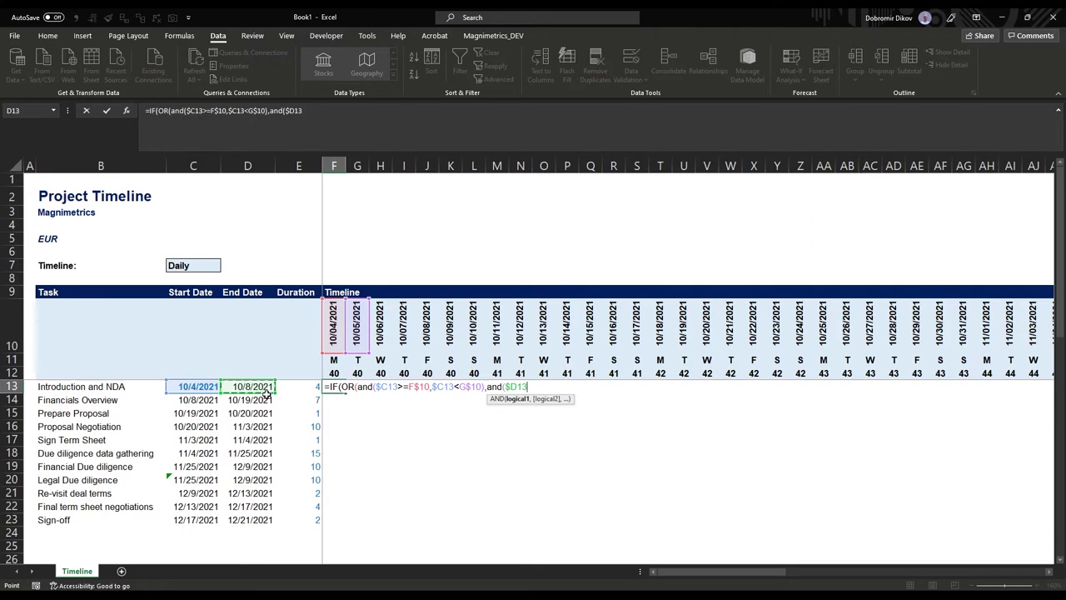
{"action": "type", "text": ">"}
{"action": "left_click", "coordinate": [331, 322]}
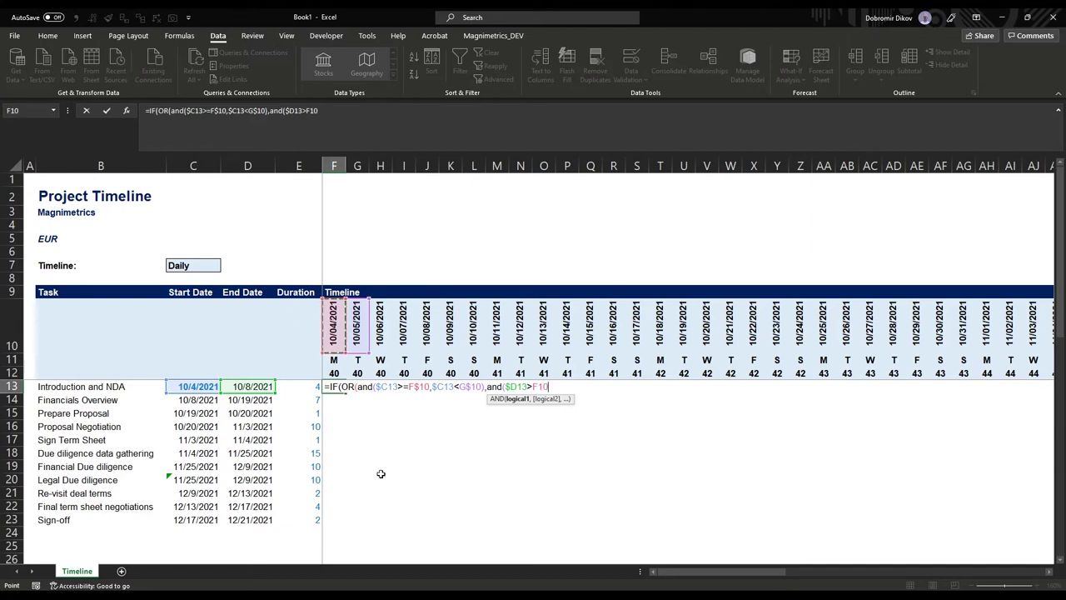
{"action": "key", "text": "F4"}
{"action": "key", "text": "F4"}
{"action": "type", "text": ","}
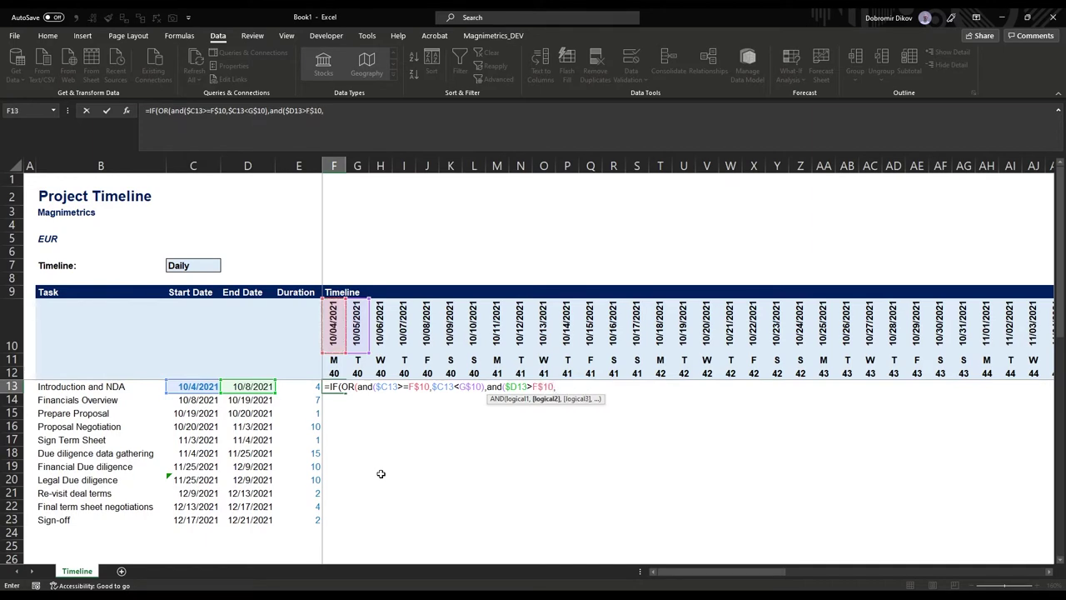
Complete the second AND in F13 with the task end before the next column's date: $D13<G$10.
{"action": "left_click", "coordinate": [260, 388]}
{"action": "key", "text": "F4"}
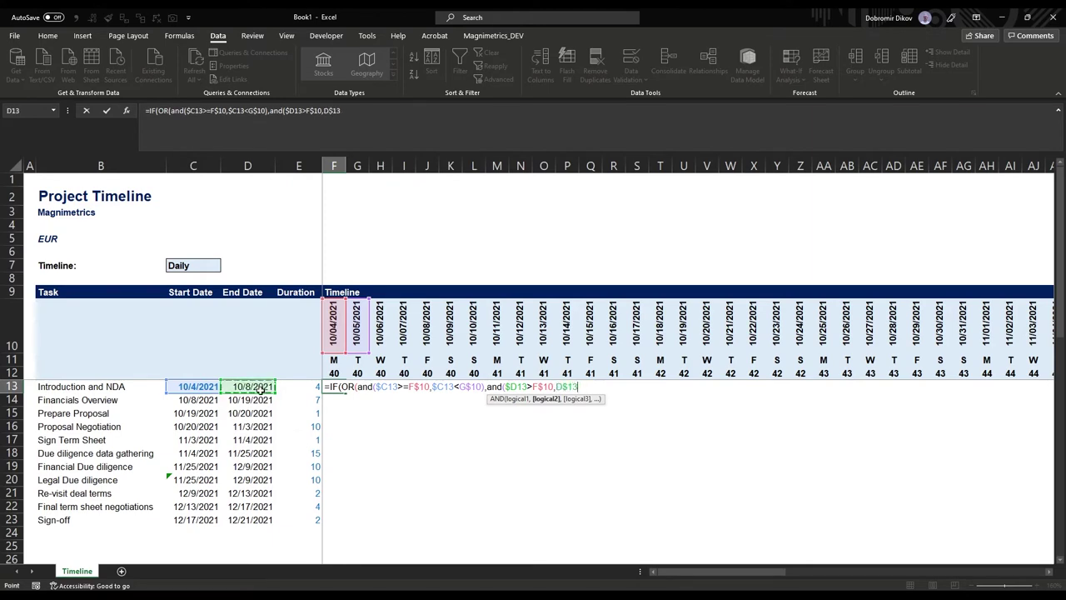
{"action": "key", "text": "F4"}
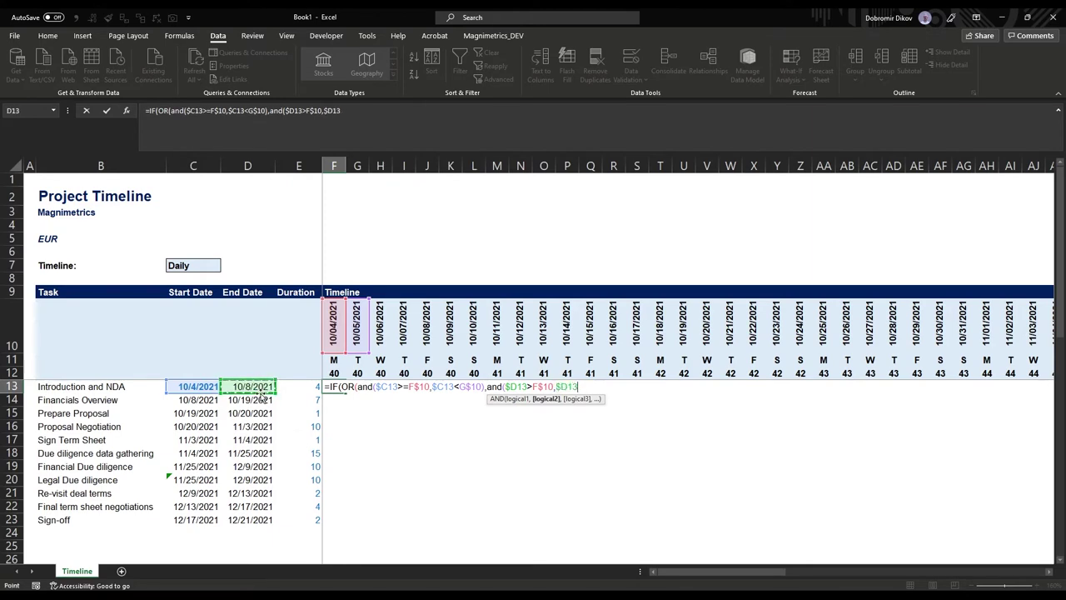
{"action": "type", "text": "<"}
{"action": "left_click", "coordinate": [360, 323]}
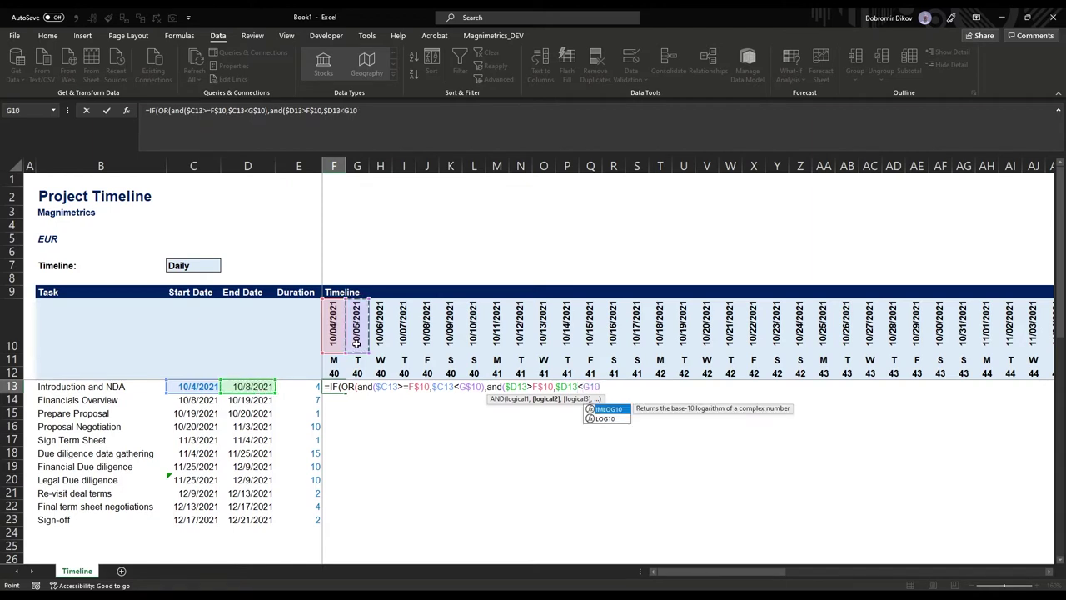
{"action": "key", "text": "F4"}
{"action": "key", "text": "F4"}
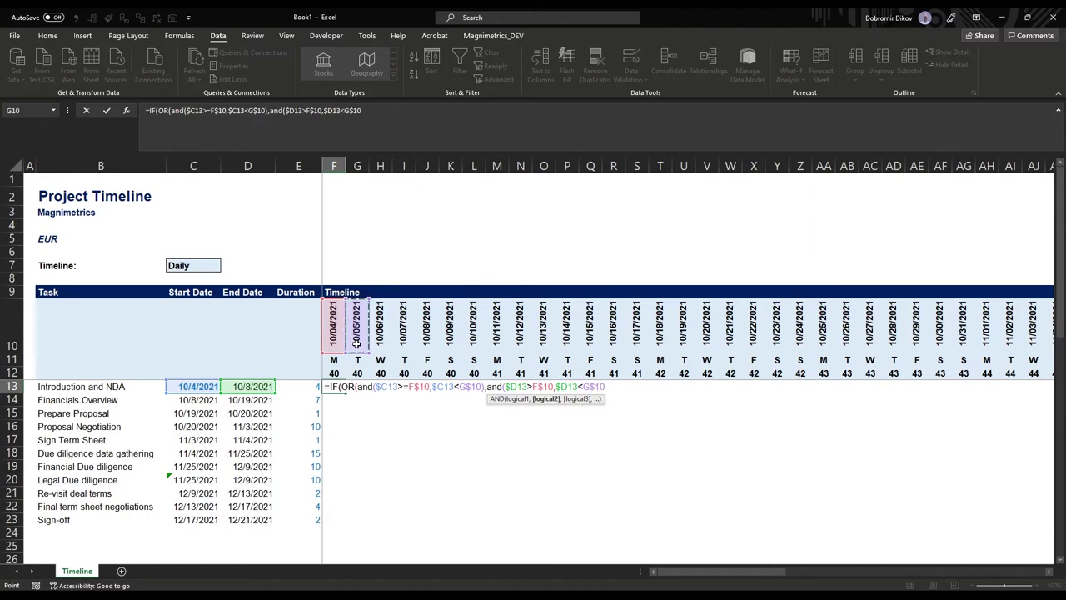
{"action": "type", "text": ")"}
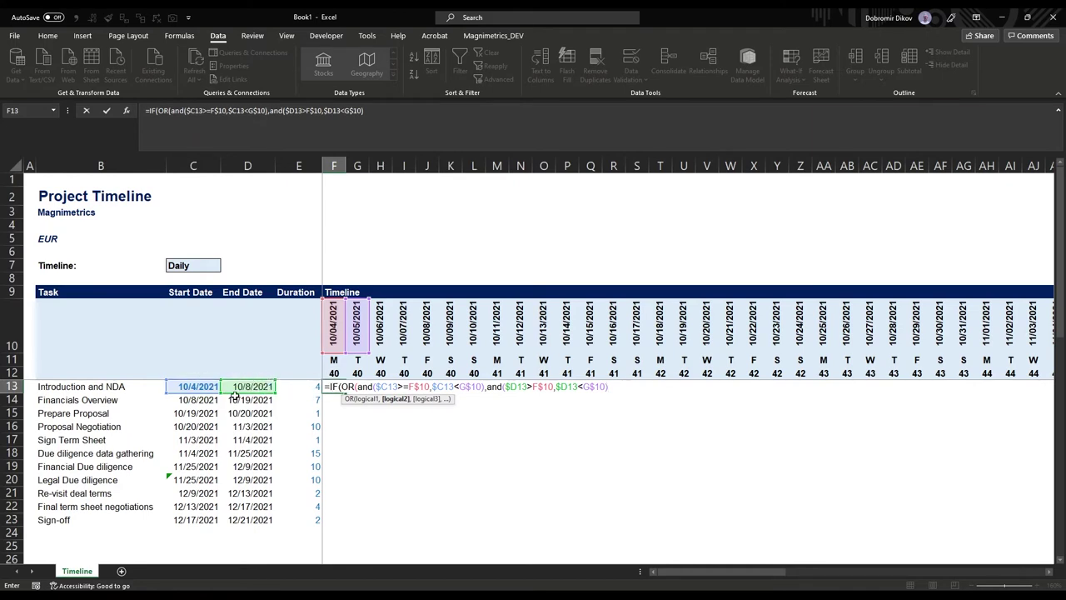
Begin a third AND in the F13 formula, testing that the column date is after the task start: F$10>$C13.
{"action": "type", "text": ",and"}
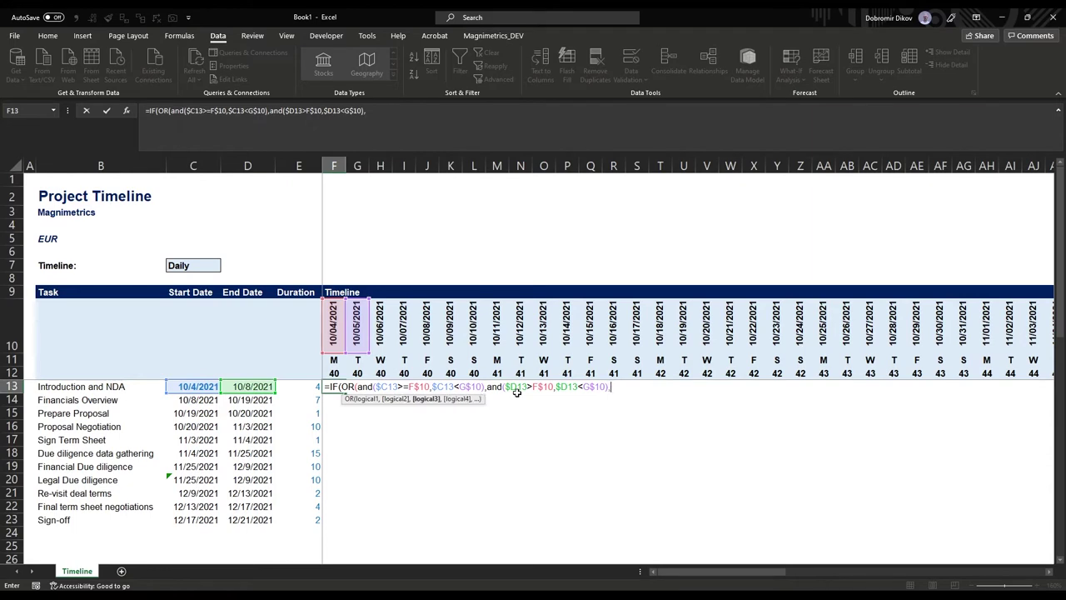
{"action": "type", "text": "("}
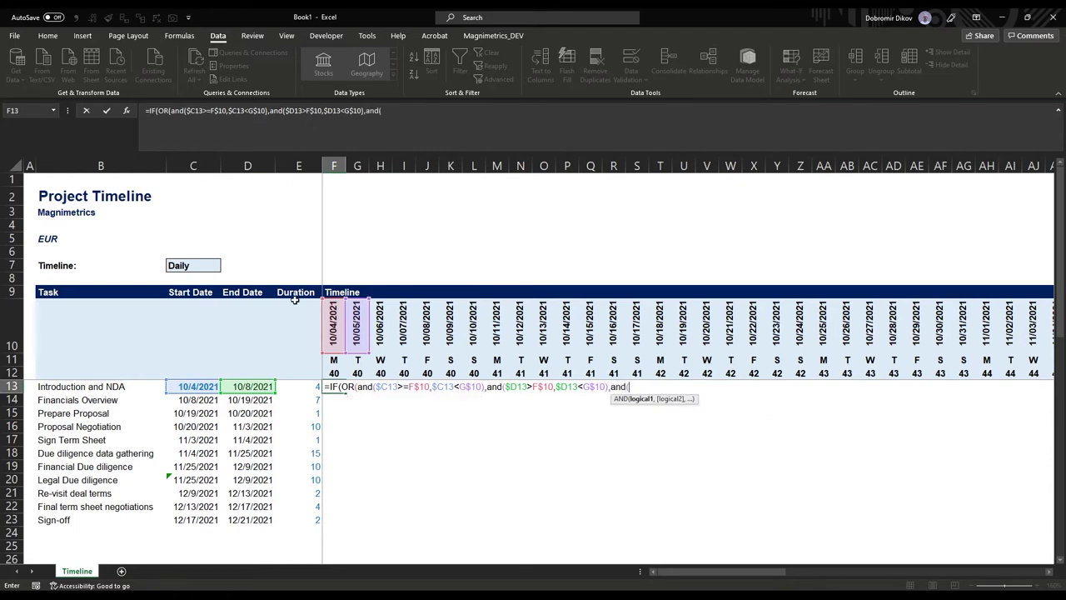
{"action": "left_click", "coordinate": [333, 325]}
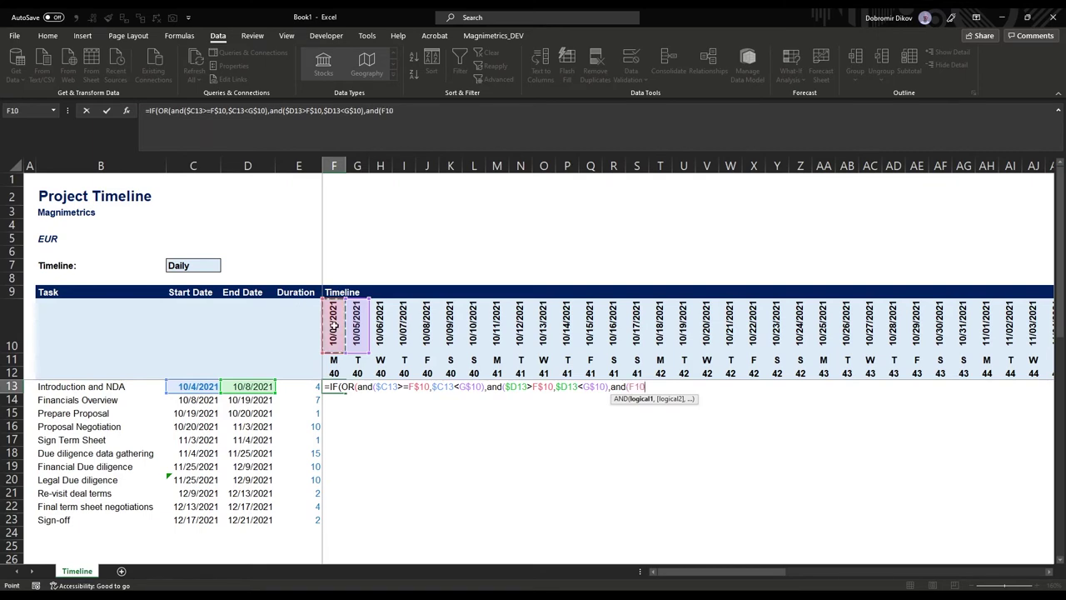
{"action": "key", "text": "F4"}
{"action": "key", "text": "F4"}
{"action": "type", "text": ">"}
{"action": "left_click", "coordinate": [202, 387]}
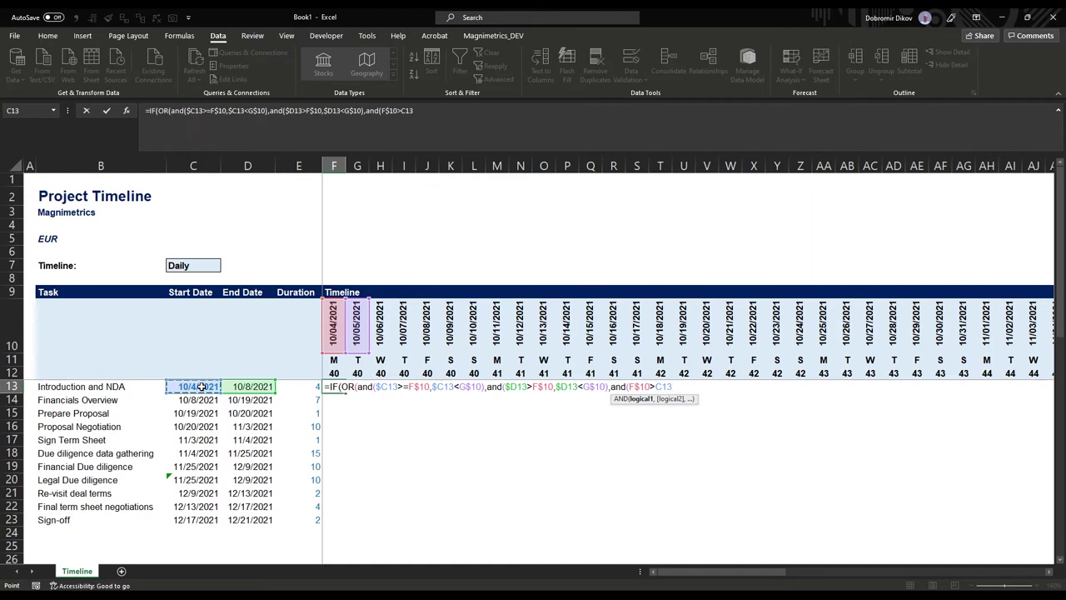
{"action": "key", "text": "F4"}
{"action": "key", "text": "F4"}
{"action": "key", "text": "F4"}
{"action": "type", "text": ","}
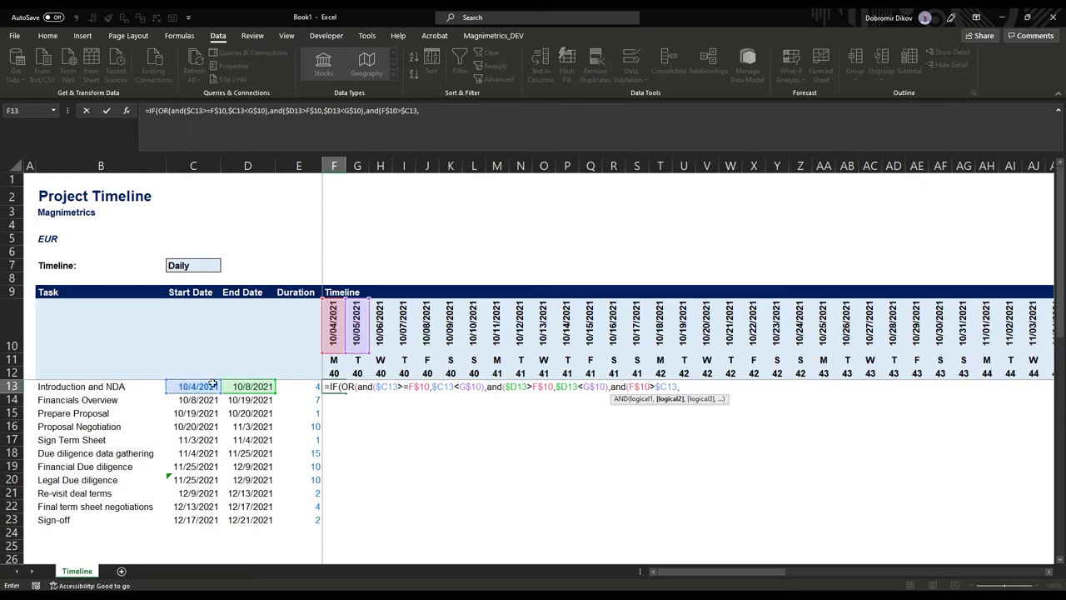
Complete the third AND in F13 with the column date before the task end: F$10<$D13.
{"action": "left_click", "coordinate": [334, 324]}
{"action": "key", "text": "F4"}
{"action": "key", "text": "F4"}
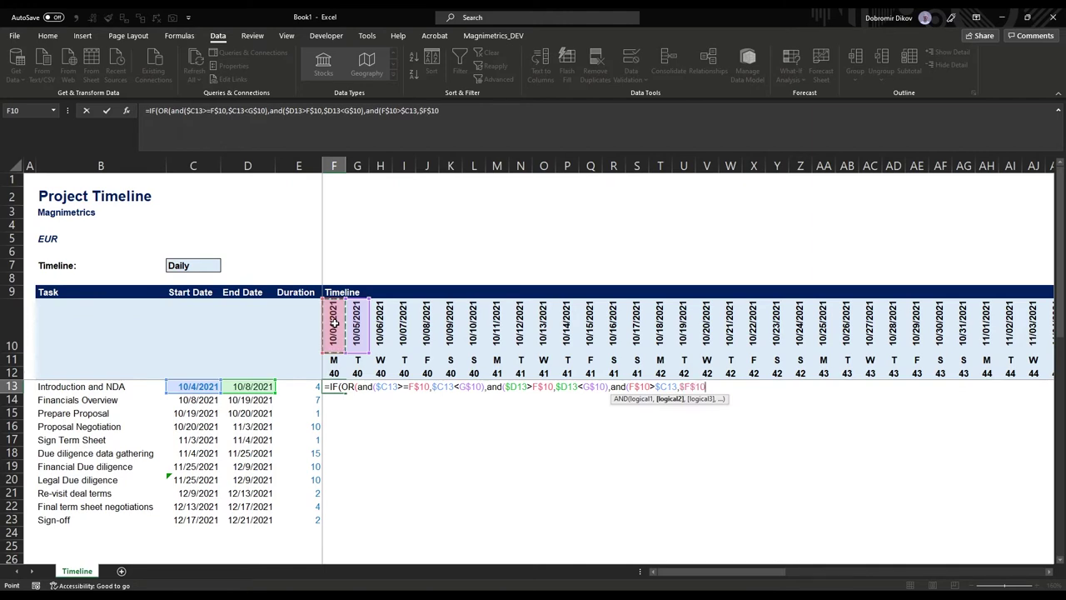
{"action": "type", "text": "<"}
{"action": "left_click", "coordinate": [247, 386]}
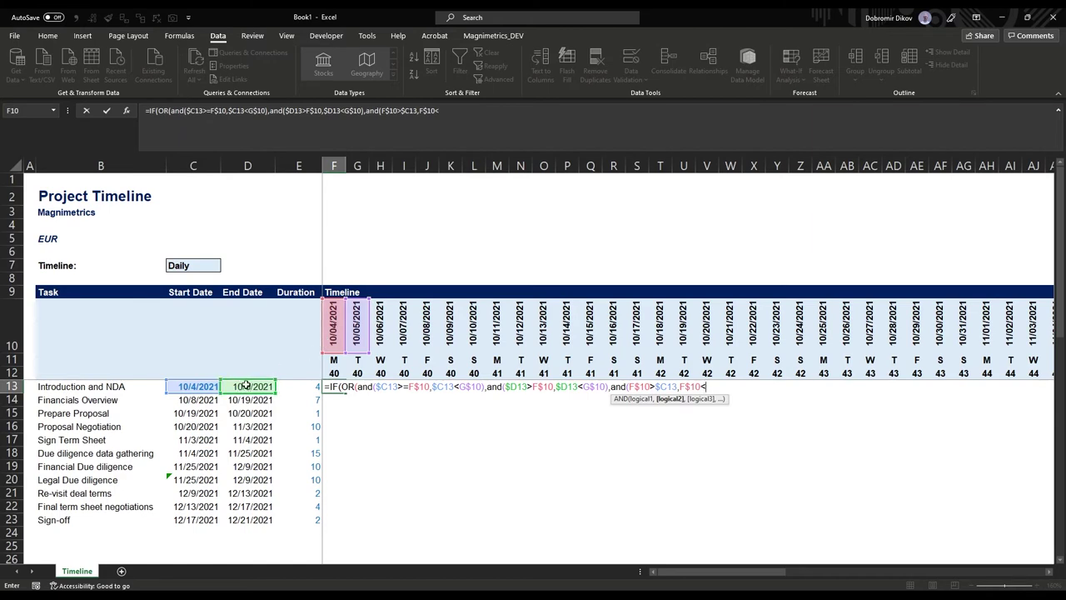
{"action": "key", "text": "F4"}
{"action": "key", "text": "F4"}
{"action": "key", "text": "F4"}
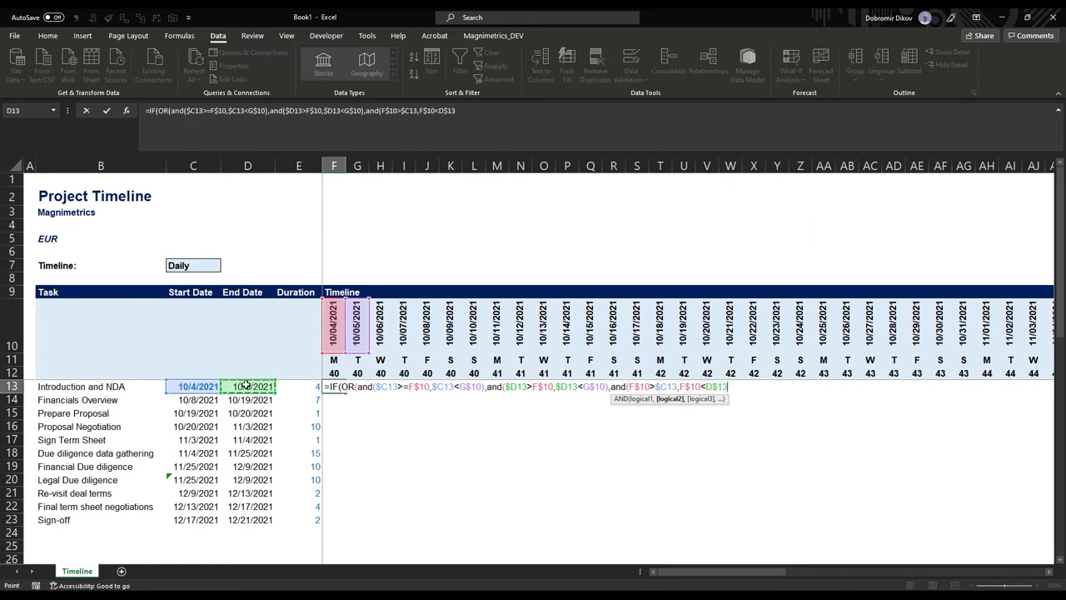
{"action": "type", "text": ")"}
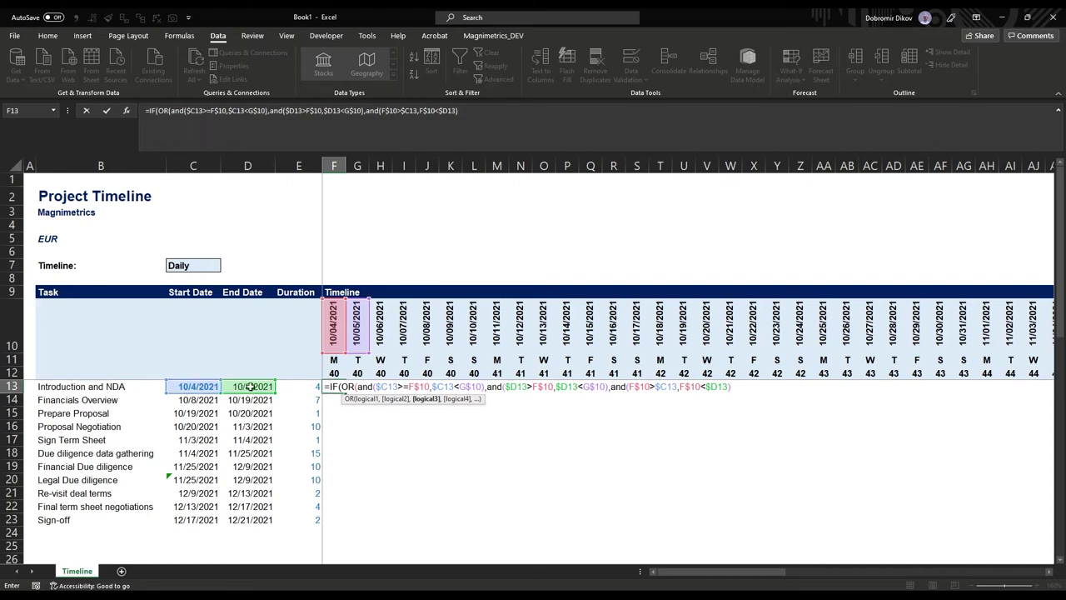
Close the OR in F13, return 1 if true and 0 if false, and enter the formula.
{"action": "type", "text": ")"}
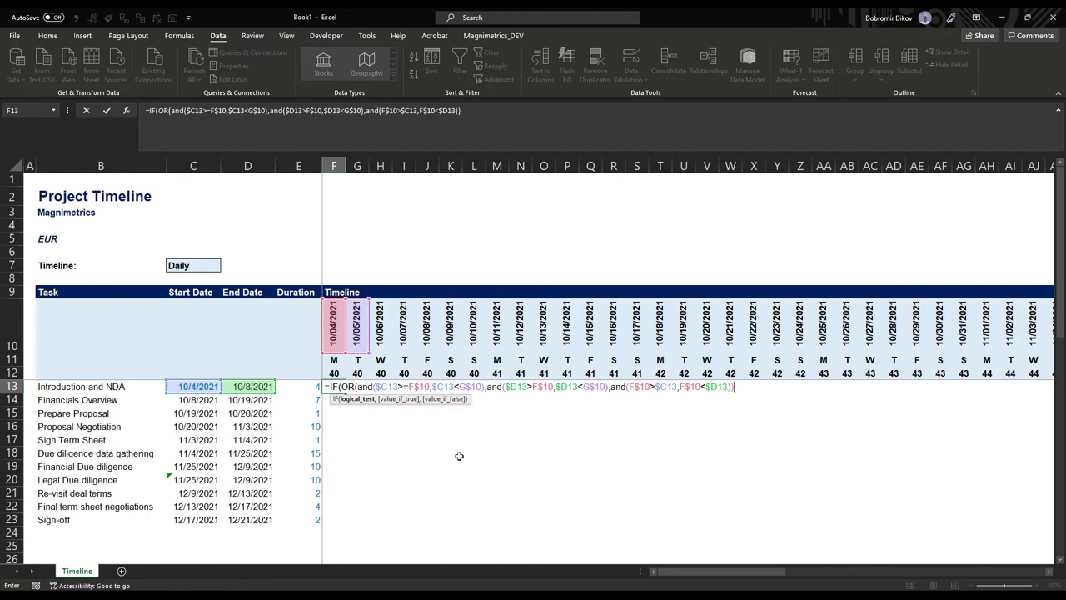
{"action": "type", "text": ",1,0"}
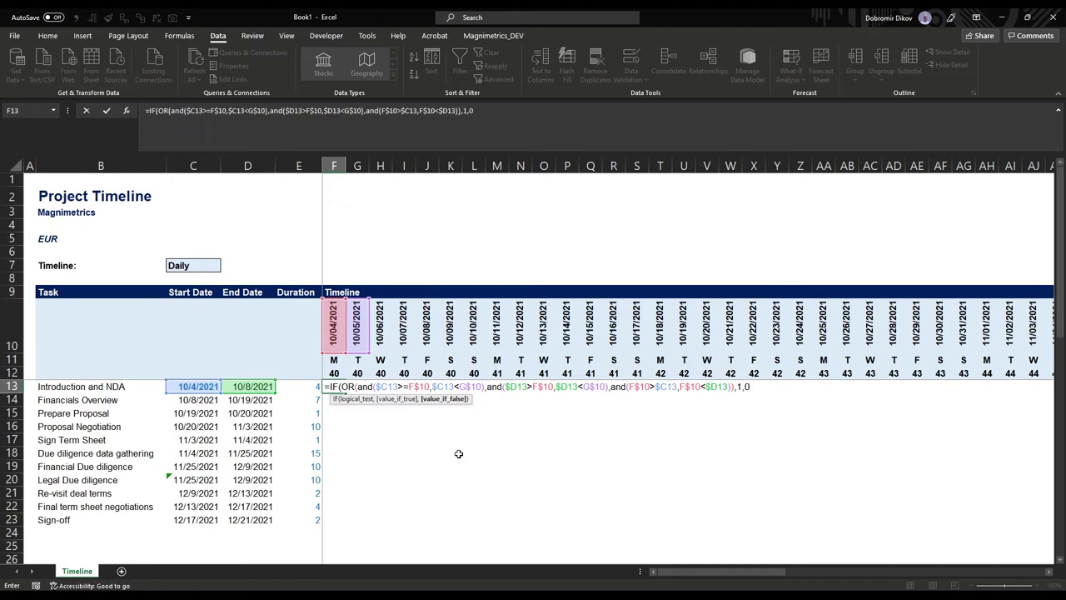
{"action": "key", "text": "BackSpace"}
{"action": "key", "text": "BackSpace"}
{"action": "type", "text": ",0)"}
{"action": "key", "text": "ctrl+Return"}
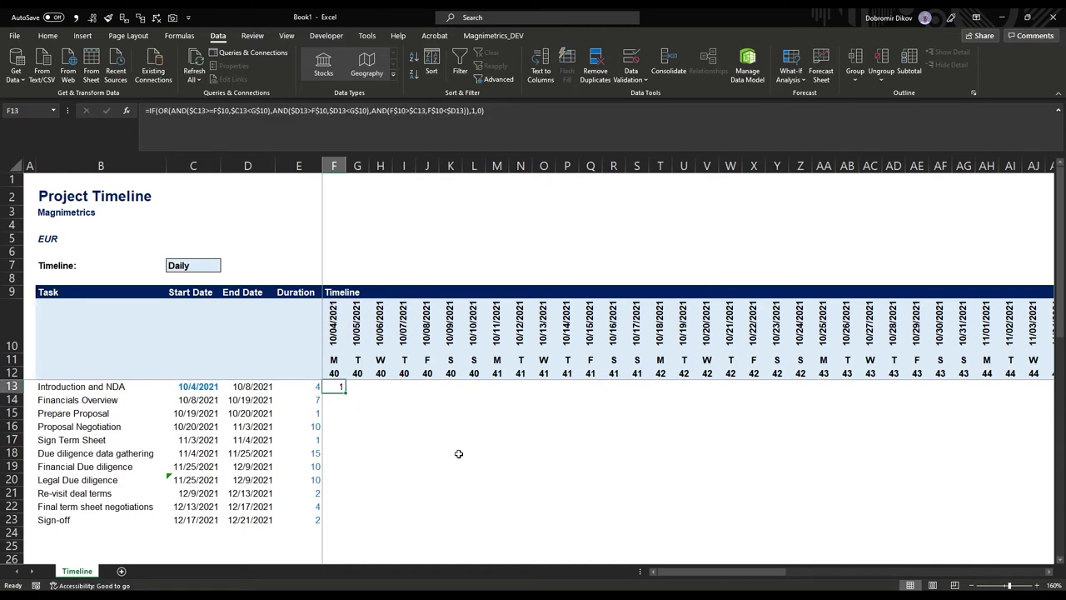
Fill the F13 formula right through column AG and down through row 23 to cover all tasks.
{"action": "key", "text": "shift+Right"}
{"action": "key", "text": "shift+Right"}
{"action": "key", "text": "shift+Right"}
{"action": "key", "text": "shift+Right"}
{"action": "key", "text": "shift+Right"}
{"action": "key", "text": "shift+Right"}
{"action": "key", "text": "shift+Right"}
{"action": "key", "text": "shift+Right"}
{"action": "key", "text": "shift+Right"}
{"action": "key", "text": "shift+Right"}
{"action": "key", "text": "shift+Right"}
{"action": "key", "text": "shift+Right"}
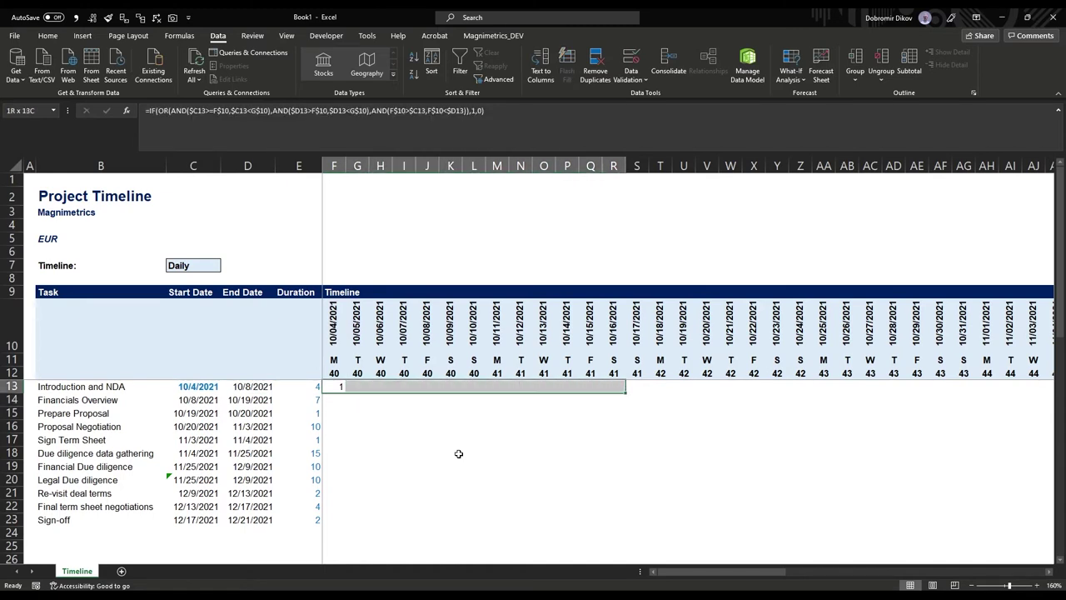
{"action": "key", "text": "shift+Right"}
{"action": "key", "text": "shift+Right"}
{"action": "key", "text": "shift+Right"}
{"action": "key", "text": "shift+Right"}
{"action": "key", "text": "shift+Right"}
{"action": "key", "text": "shift+Right"}
{"action": "key", "text": "shift+Right"}
{"action": "key", "text": "shift+Right"}
{"action": "key", "text": "shift+Right"}
{"action": "key", "text": "shift+Right"}
{"action": "key", "text": "shift+Right"}
{"action": "key", "text": "shift+Right"}
{"action": "key", "text": "shift+Right"}
{"action": "key", "text": "shift+Right"}
{"action": "key", "text": "shift+Right"}
{"action": "key", "text": "ctrl+r"}
{"action": "key", "text": "shift+Down"}
{"action": "key", "text": "shift+Down"}
{"action": "key", "text": "shift+Down"}
{"action": "key", "text": "shift+Down"}
{"action": "key", "text": "shift+Down"}
{"action": "key", "text": "shift+Down"}
{"action": "key", "text": "shift+Down"}
{"action": "key", "text": "shift+Down"}
{"action": "key", "text": "shift+Down"}
{"action": "key", "text": "shift+Down"}
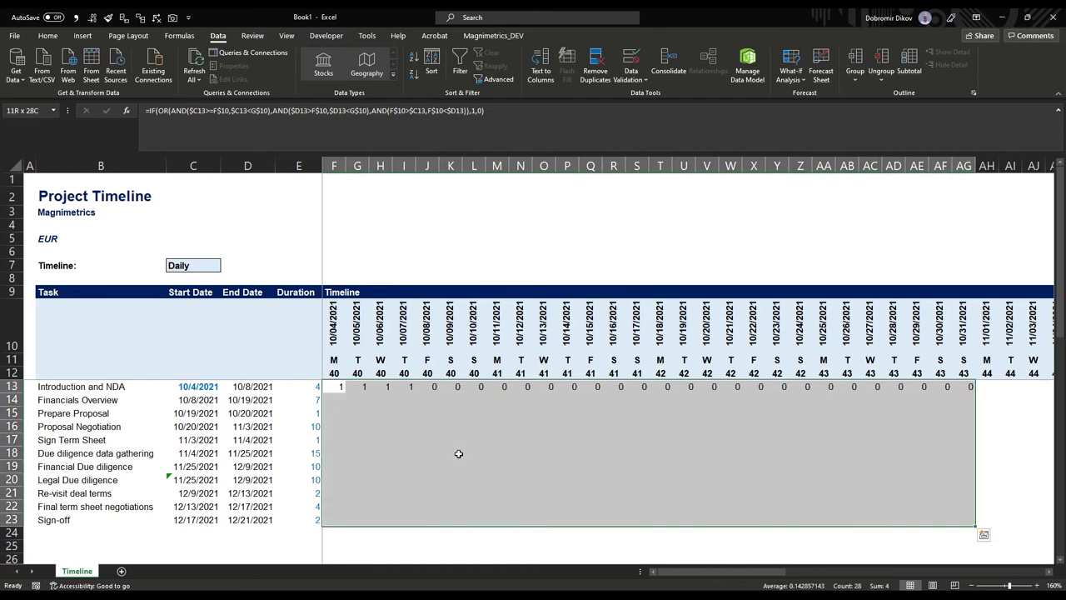
{"action": "key", "text": "ctrl+d"}
Compare the daily marks for Introduction and NDA and Financials Overview with their durations.
{"action": "left_click", "coordinate": [331, 389]}
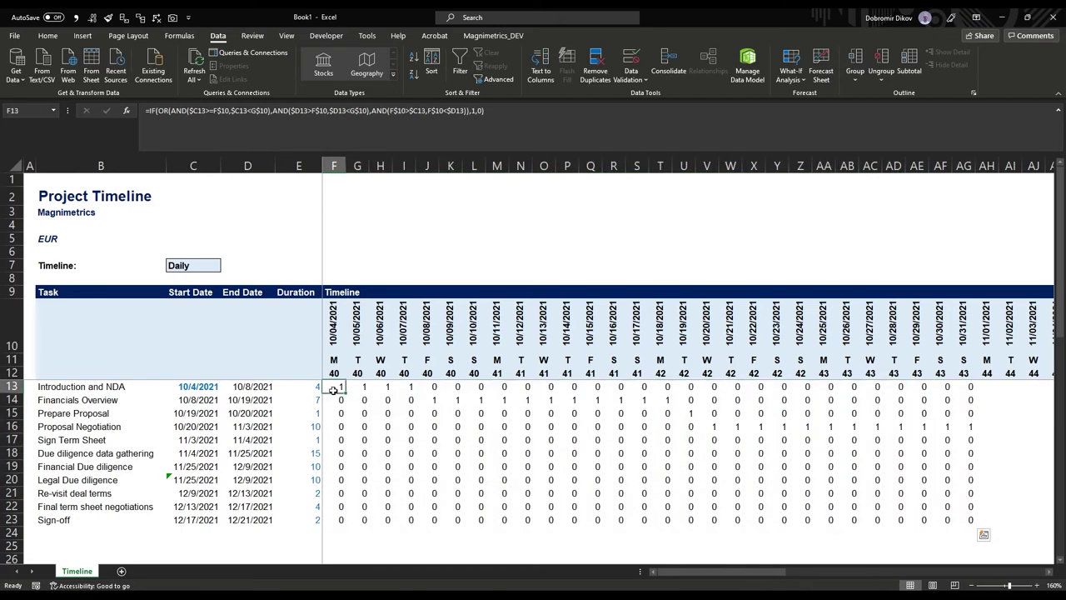
{"action": "left_click", "coordinate": [315, 387]}
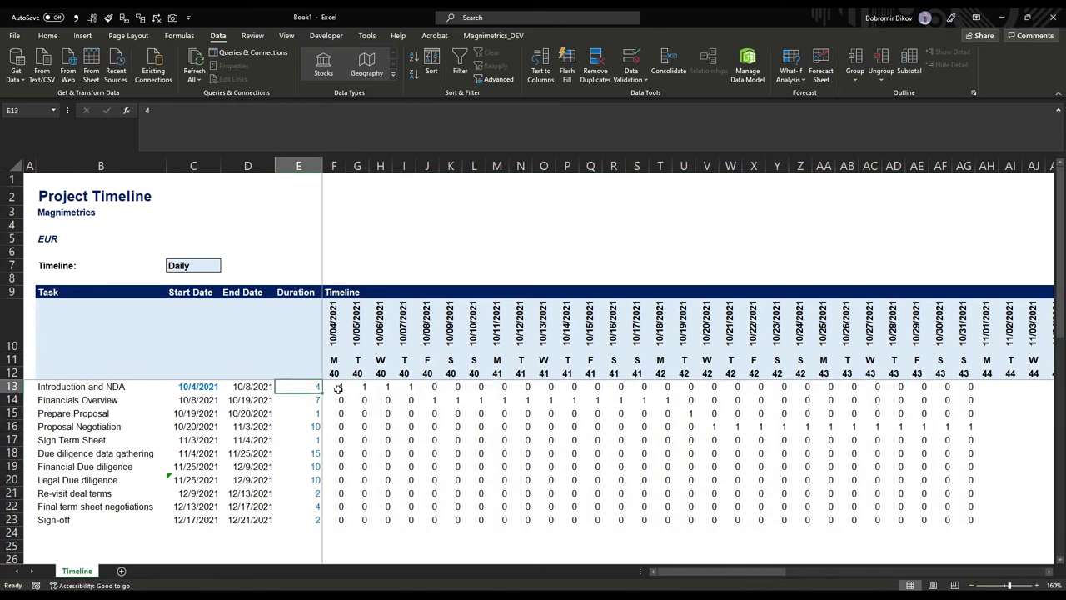
{"action": "left_click_drag", "start_coordinate": [338, 389], "coordinate": [408, 388]}
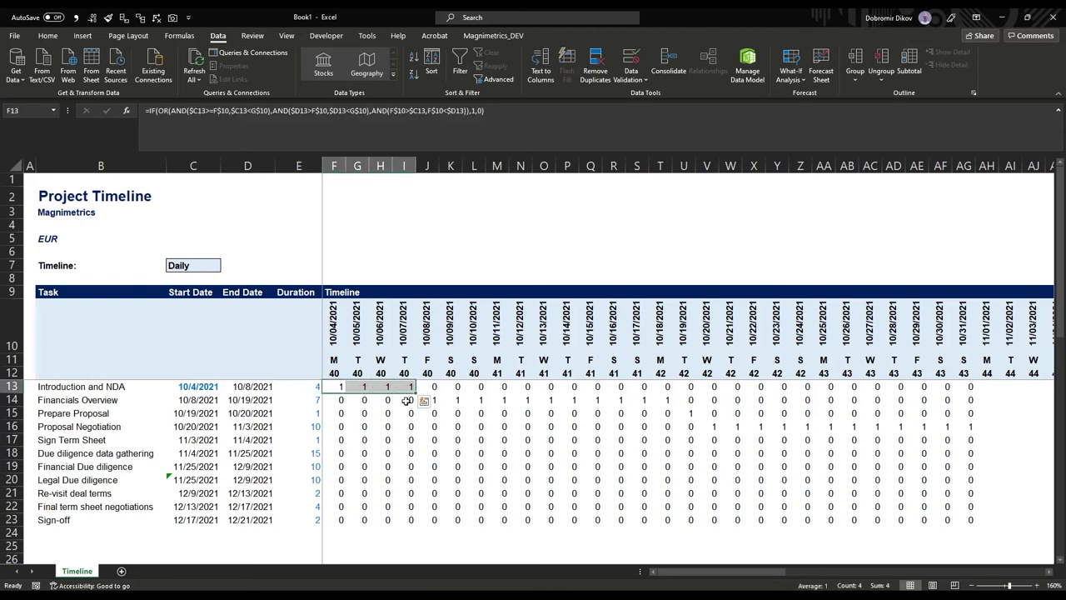
{"action": "left_click", "coordinate": [309, 400]}
{"action": "left_click", "coordinate": [433, 399]}
{"action": "left_click_drag", "start_coordinate": [433, 400], "coordinate": [665, 399]}
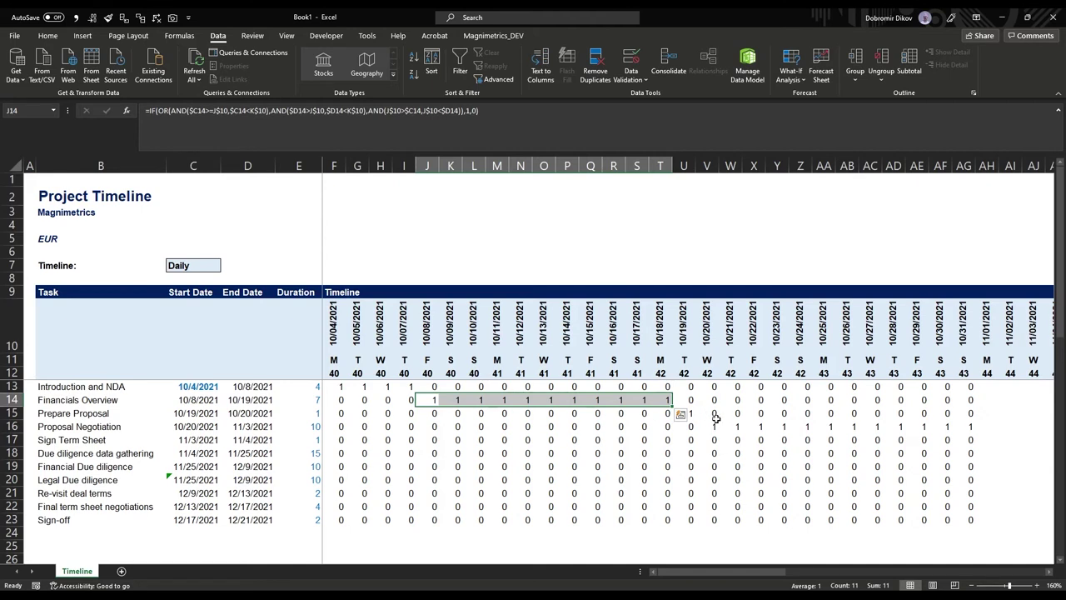
{"action": "left_click", "coordinate": [431, 451]}
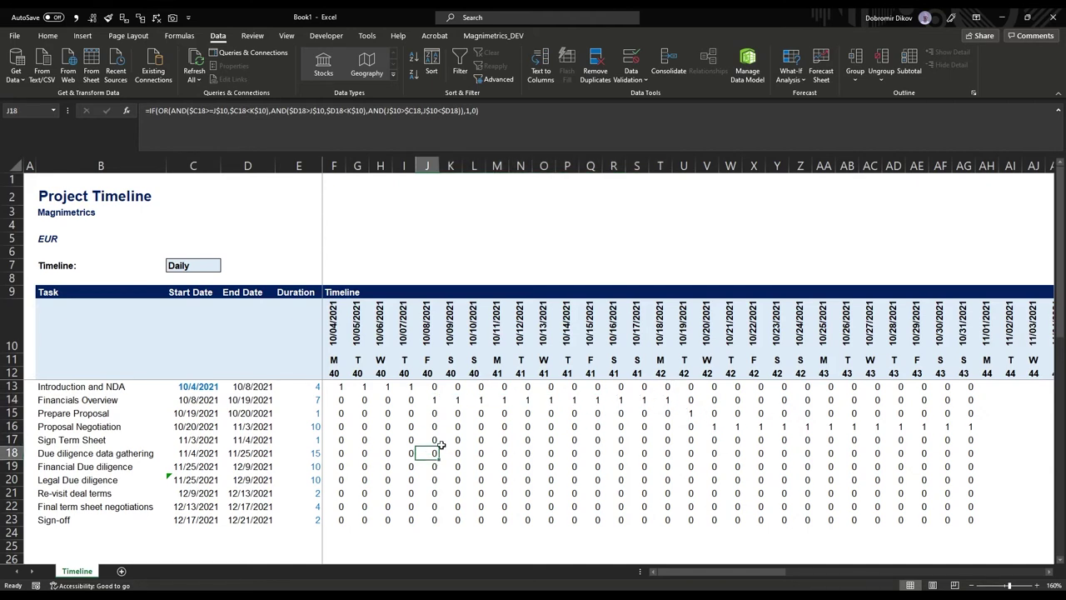
Switch the timeline selector in C7 to Weekly.
{"action": "left_click", "coordinate": [207, 267]}
{"action": "left_click", "coordinate": [226, 266]}
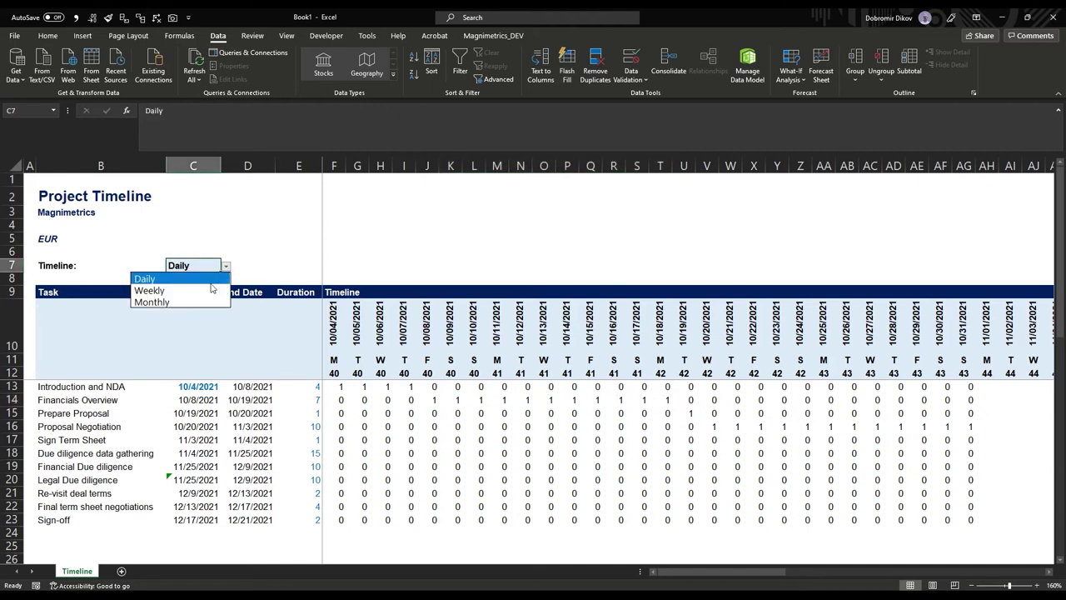
{"action": "left_click", "coordinate": [207, 288]}
Check the weekly marks against the task dates for Introduction and NDA, Financials Overview, Prepare Proposal, Proposal Negotiation and the due diligence tasks.
{"action": "left_click", "coordinate": [337, 386]}
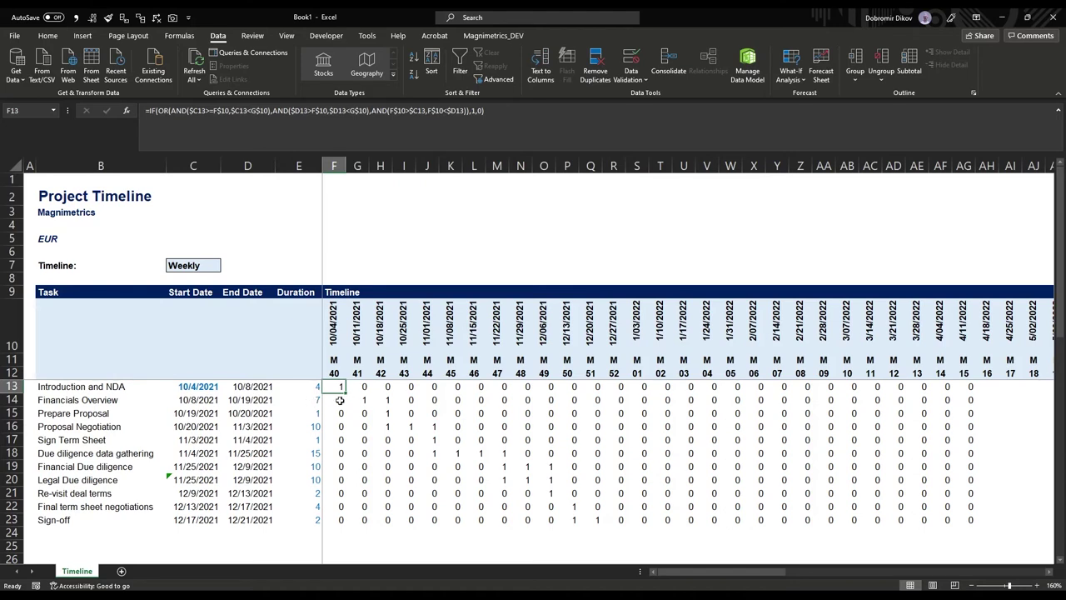
{"action": "left_click_drag", "start_coordinate": [340, 400], "coordinate": [358, 399]}
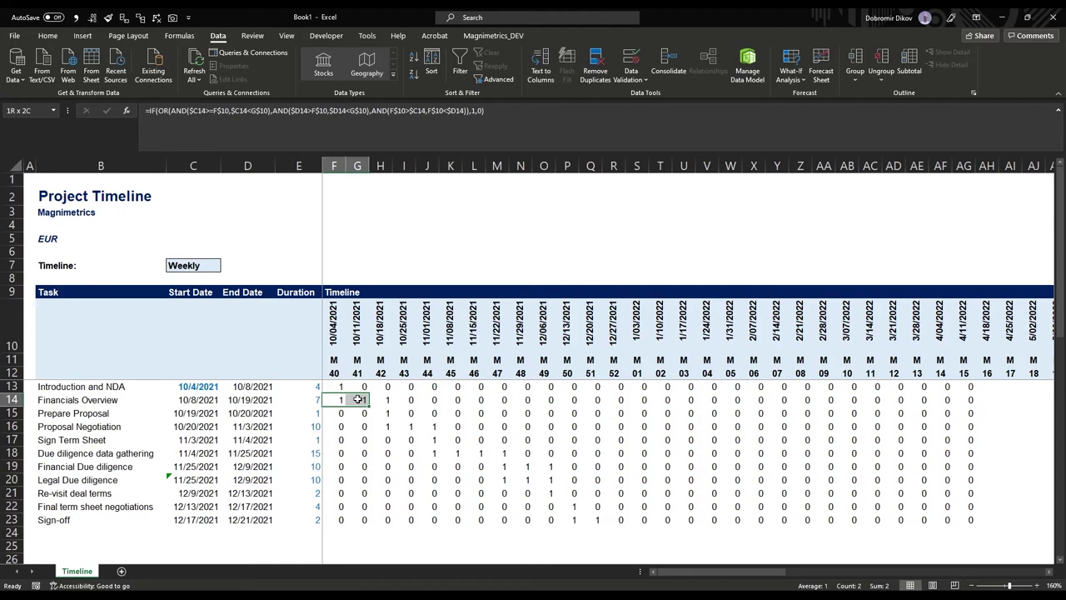
{"action": "left_click_drag", "start_coordinate": [358, 399], "coordinate": [379, 400]}
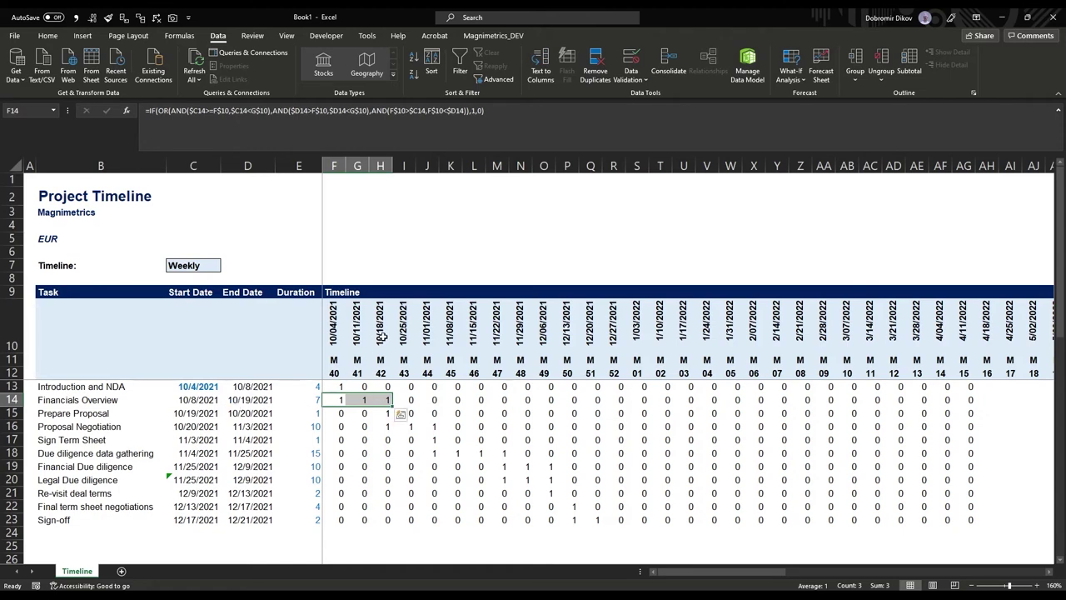
{"action": "left_click", "coordinate": [381, 416]}
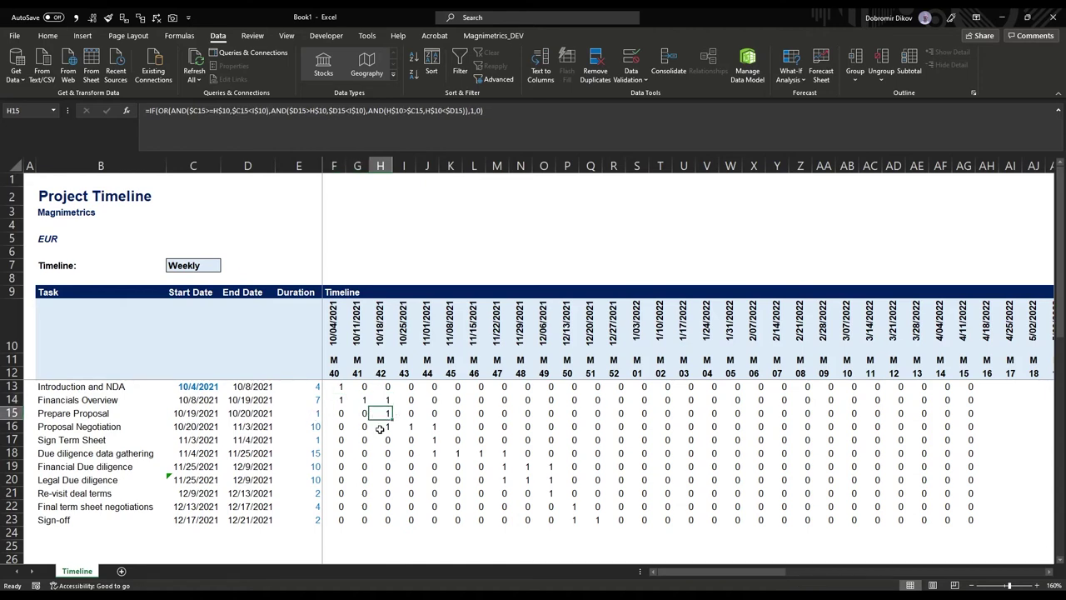
{"action": "left_click", "coordinate": [383, 426]}
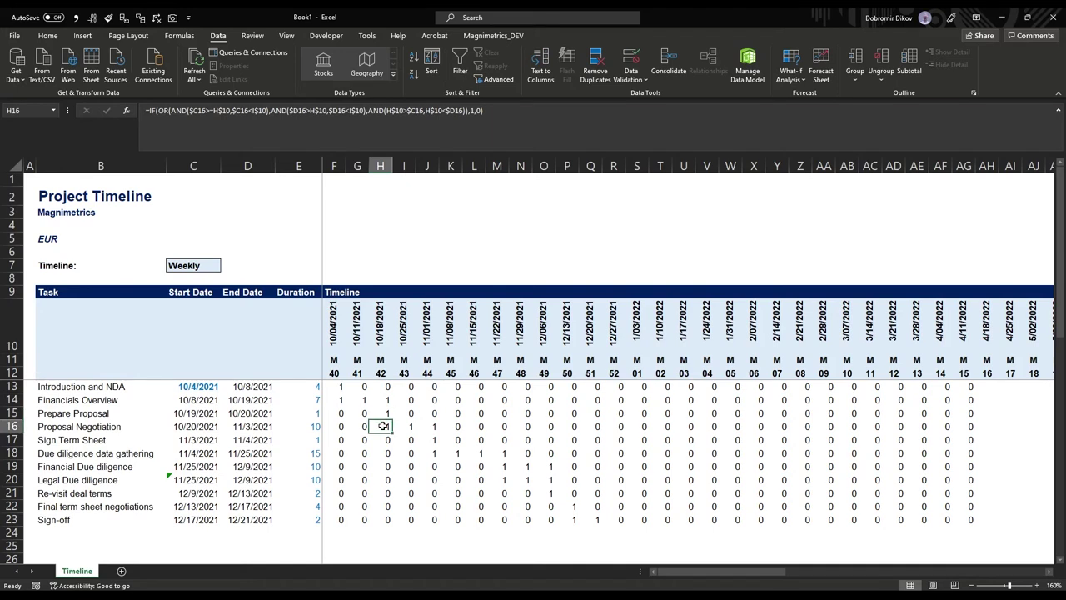
{"action": "left_click_drag", "start_coordinate": [387, 425], "coordinate": [429, 427]}
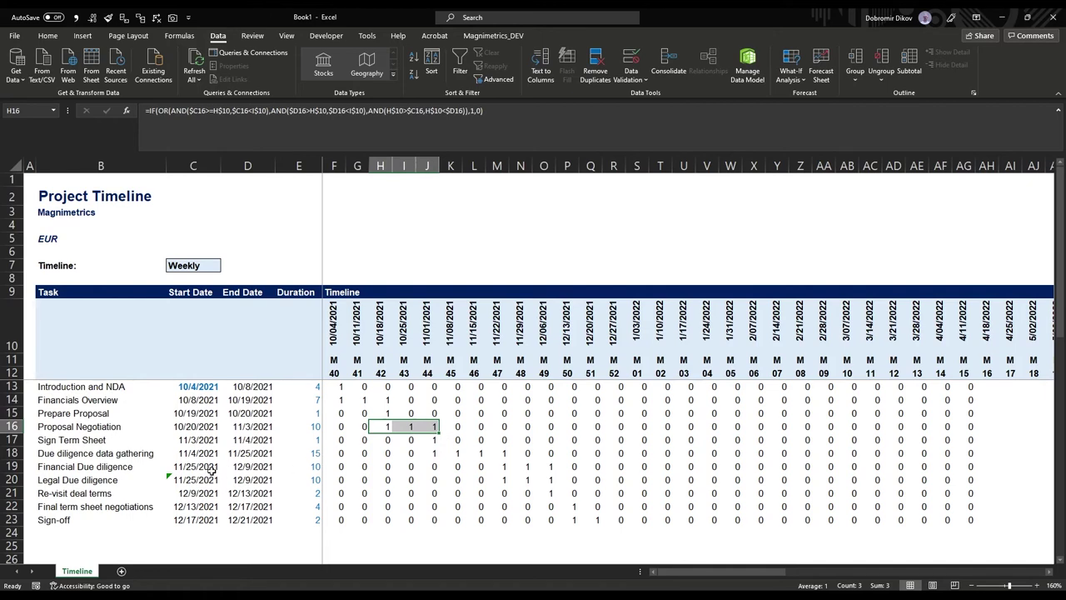
{"action": "left_click_drag", "start_coordinate": [508, 468], "coordinate": [551, 485]}
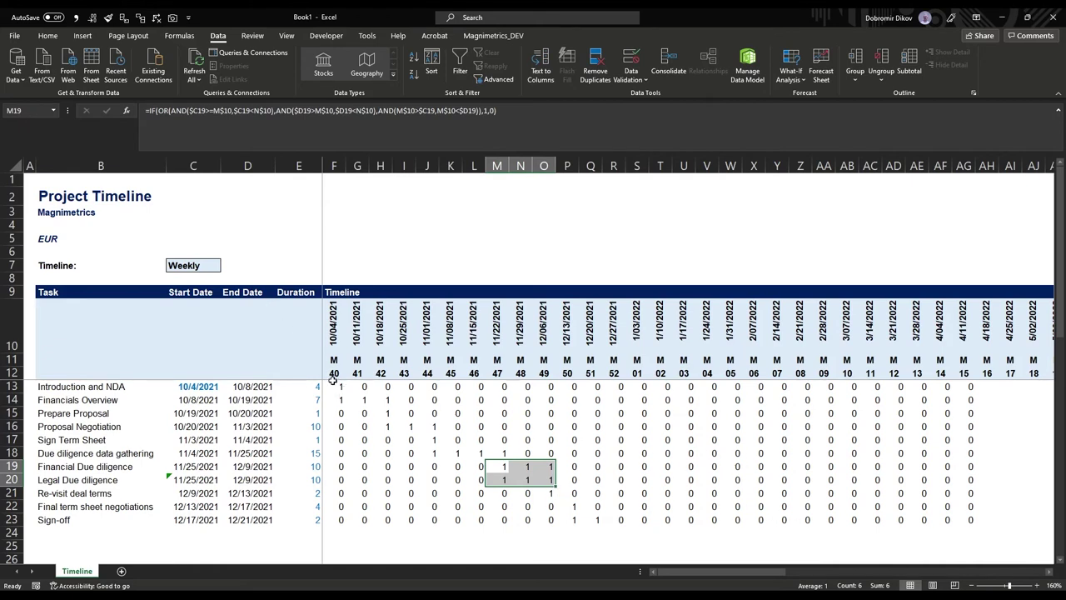
{"action": "left_click", "coordinate": [337, 398]}
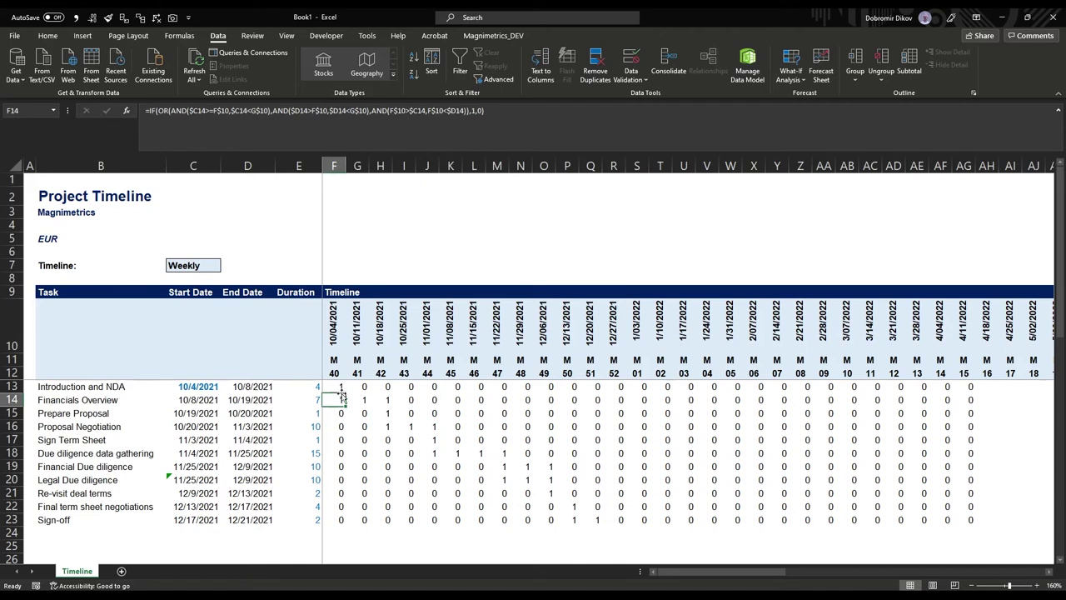
{"action": "key", "text": "Up"}
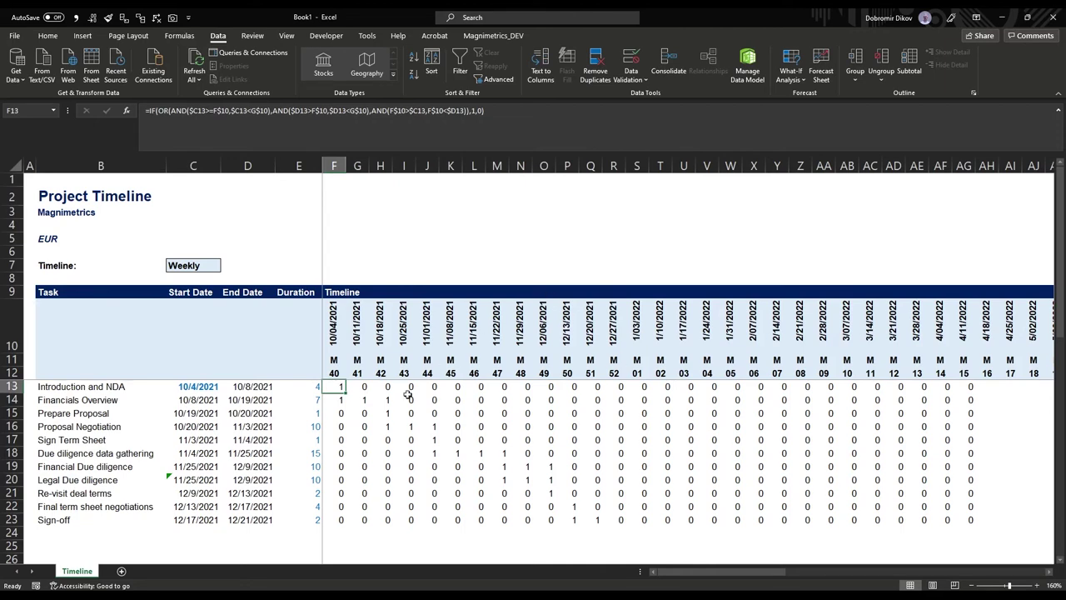
{"action": "left_click_drag", "start_coordinate": [337, 389], "coordinate": [412, 441]}
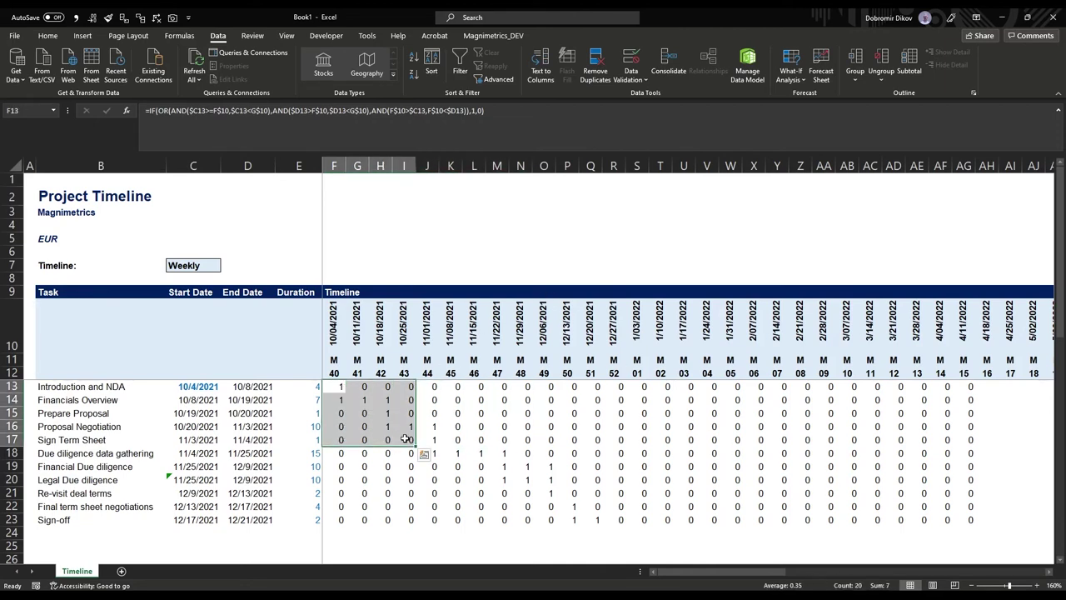
Clear the period formulas in G13:AG23, keeping only those in column F.
{"action": "left_click_drag", "start_coordinate": [335, 400], "coordinate": [964, 389]}
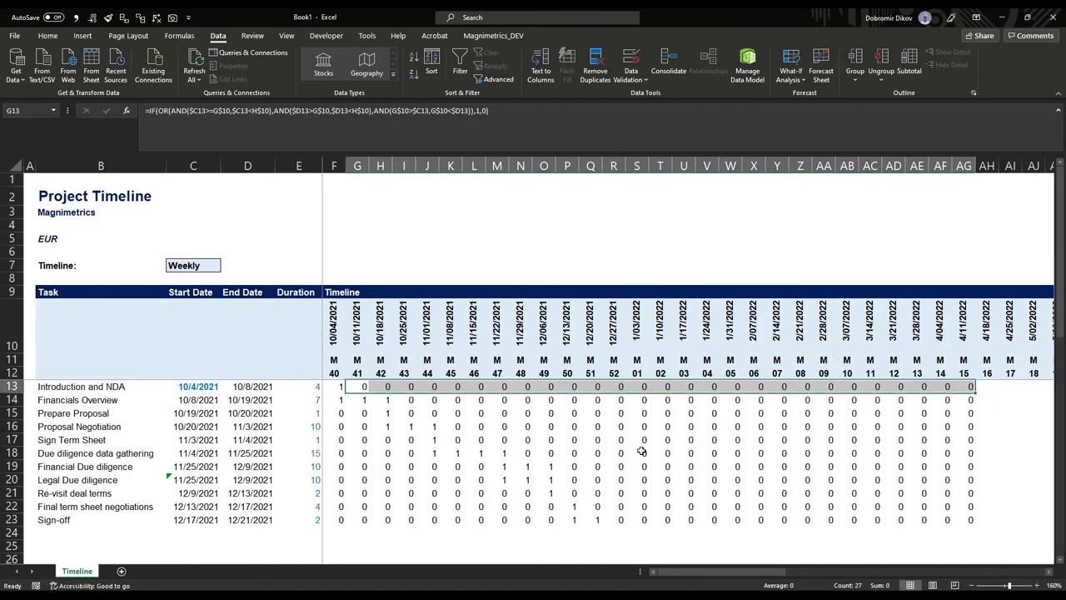
{"action": "left_click", "coordinate": [337, 388]}
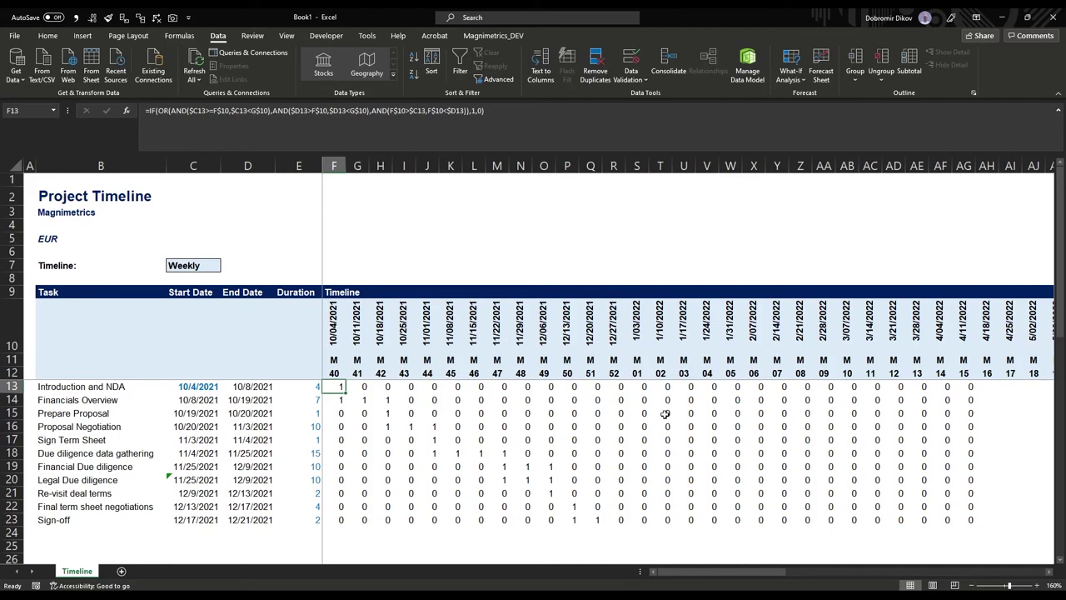
{"action": "left_click_drag", "start_coordinate": [970, 520], "coordinate": [376, 398]}
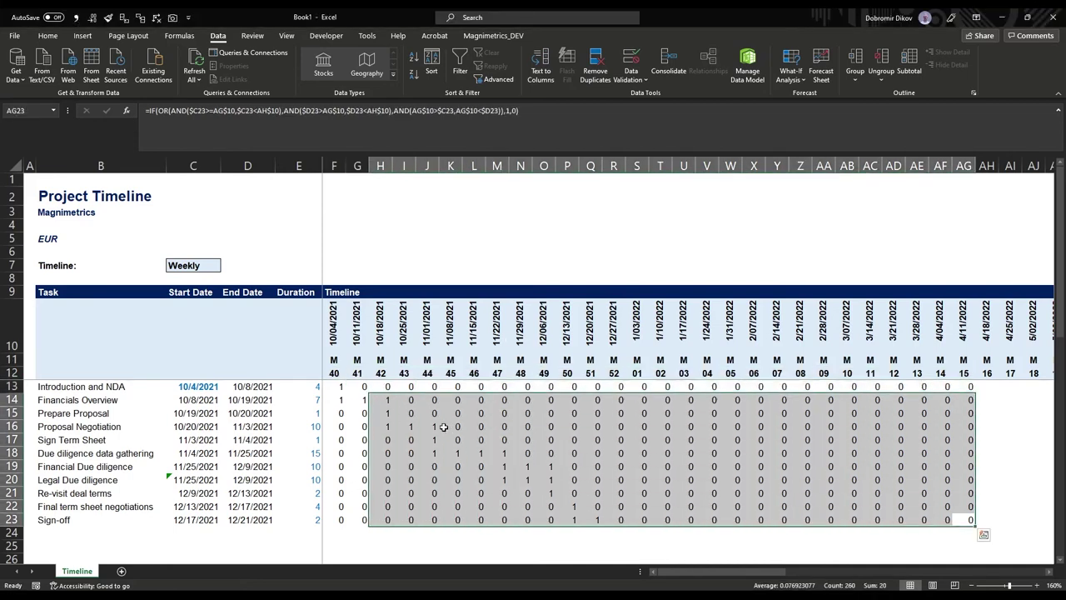
{"action": "key", "text": "ctrl+z"}
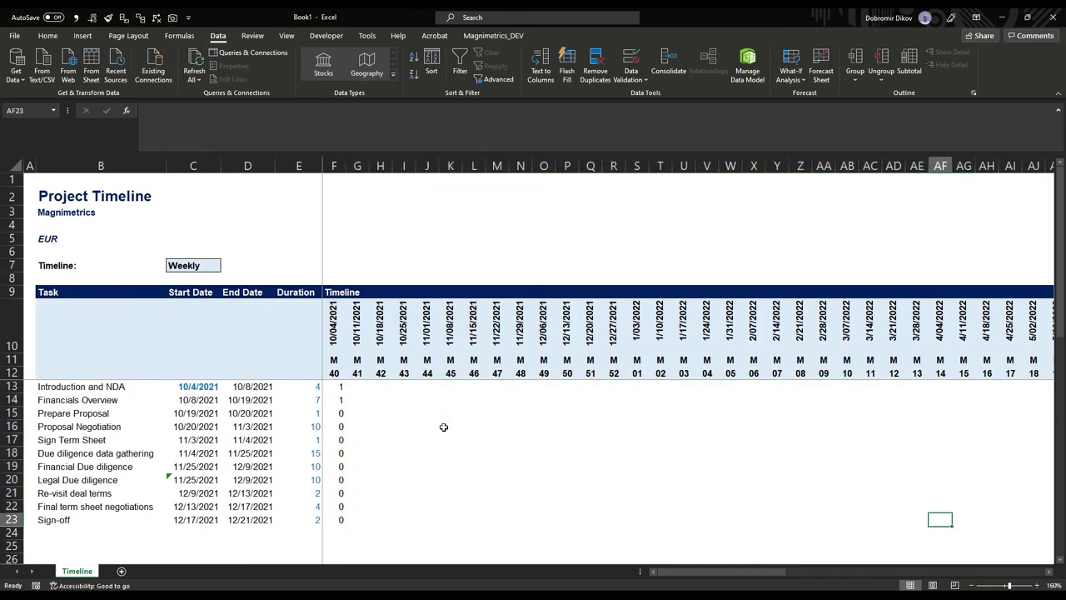
Clear the period formulas in F14:F23, keeping only the one in F13.
{"action": "key", "text": "ctrl+Left"}
{"action": "key", "text": "ctrl+shift+Up"}
{"action": "key", "text": "shift+Down"}
{"action": "key", "text": "shift+Down"}
{"action": "key", "text": "shift+Down"}
{"action": "key", "text": "shift+Down"}
{"action": "key", "text": "shift+Down"}
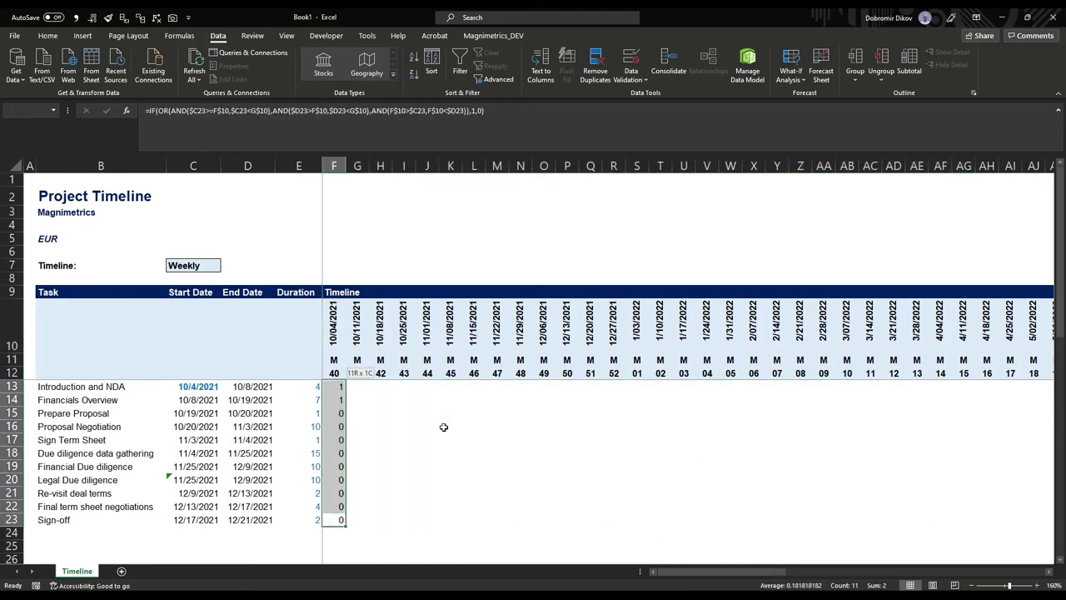
{"action": "key", "text": "Delete"}
Move the IF formula from F13 into F4 with its references unchanged, leaving F13 empty.
{"action": "key", "text": "ctrl+Up"}
{"action": "key", "text": "F2"}
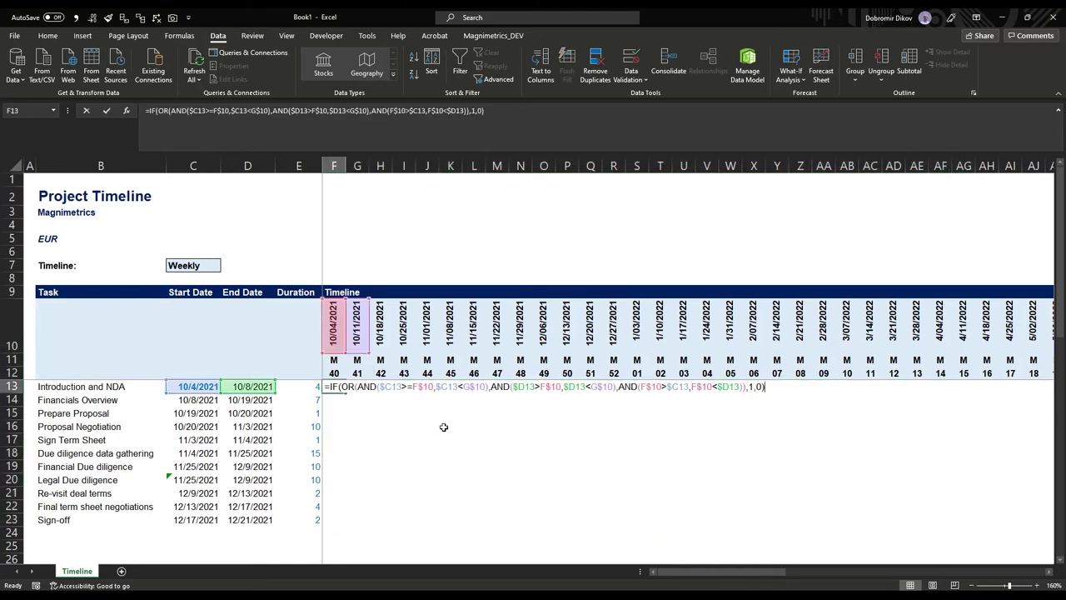
{"action": "key", "text": "shift+Home"}
{"action": "key", "text": "ctrl+x"}
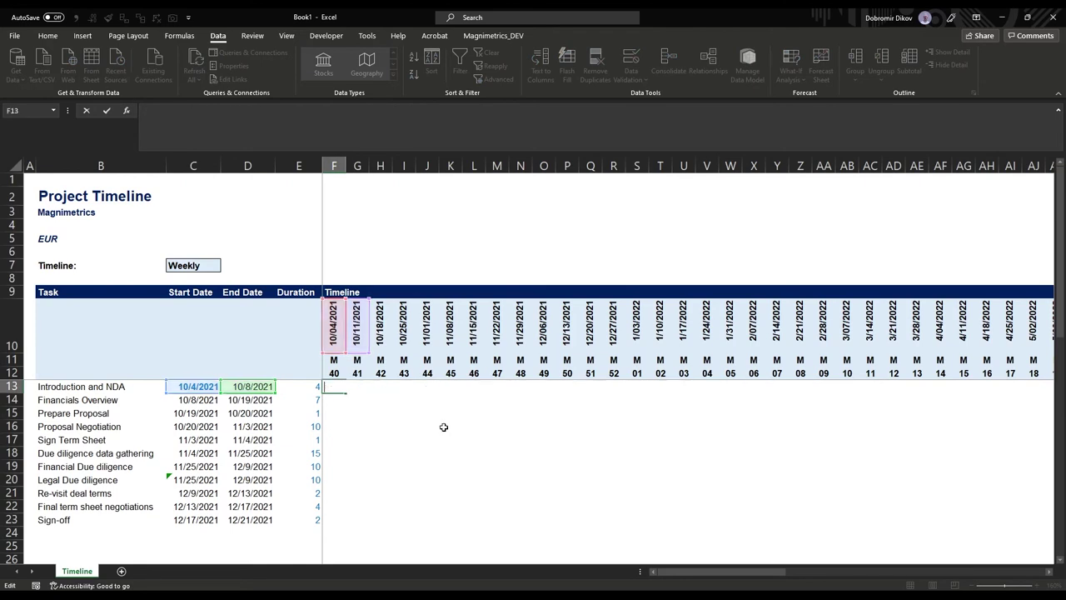
{"action": "key", "text": "Return"}
{"action": "key", "text": "Down"}
{"action": "key", "text": "Up"}
{"action": "key", "text": "Up"}
{"action": "key", "text": "Up"}
{"action": "key", "text": "Up"}
{"action": "key", "text": "Up"}
{"action": "key", "text": "Up"}
{"action": "key", "text": "Up"}
{"action": "key", "text": "Up"}
{"action": "key", "text": "Up"}
{"action": "key", "text": "Up"}
{"action": "key", "text": "Up"}
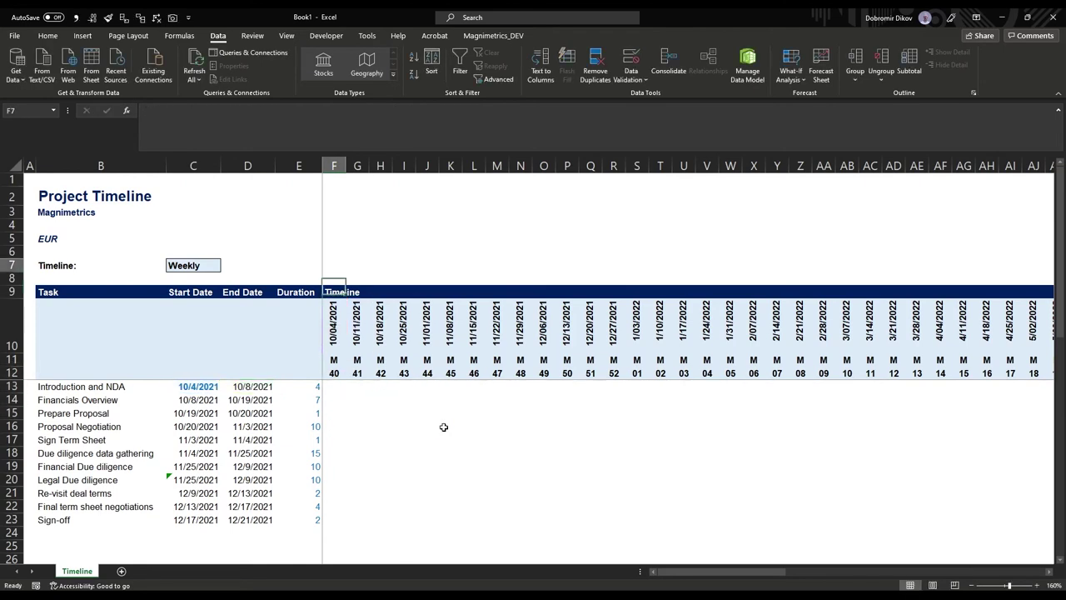
{"action": "key", "text": "F2"}
{"action": "key", "text": "ctrl+v"}
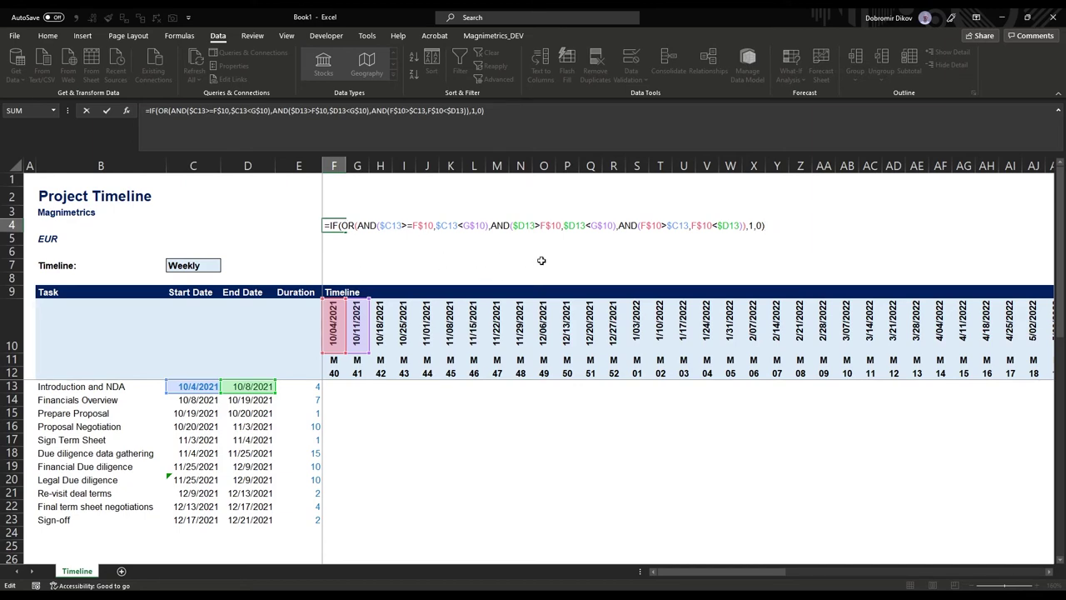
Create a formula-based conditional formatting rule for F13:CR23 using the OR test copied from the IF formula in F4.
{"action": "left_click_drag", "start_coordinate": [747, 225], "coordinate": [346, 234]}
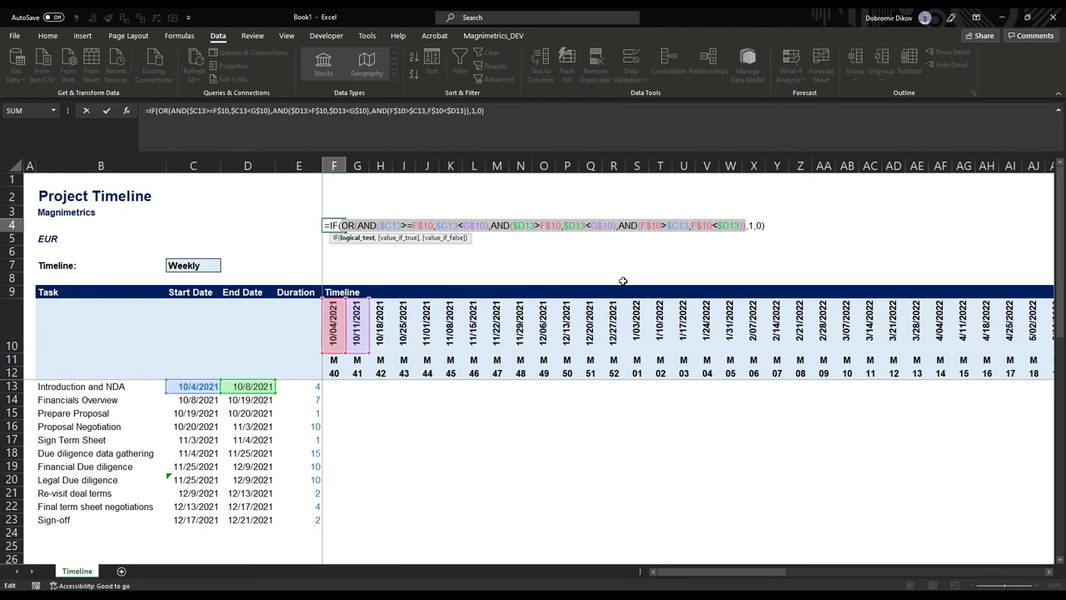
{"action": "key", "text": "Escape"}
{"action": "left_click_drag", "start_coordinate": [333, 387], "coordinate": [962, 519]}
{"action": "left_click_drag", "start_coordinate": [957, 571], "coordinate": [694, 571]}
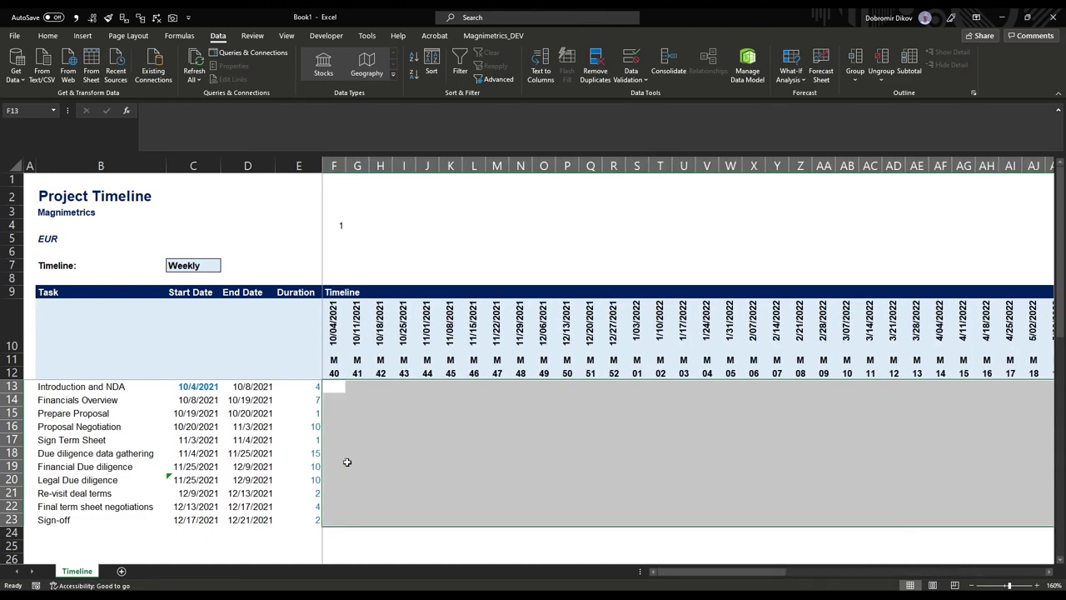
{"action": "left_click", "coordinate": [47, 35]}
{"action": "left_click", "coordinate": [486, 63]}
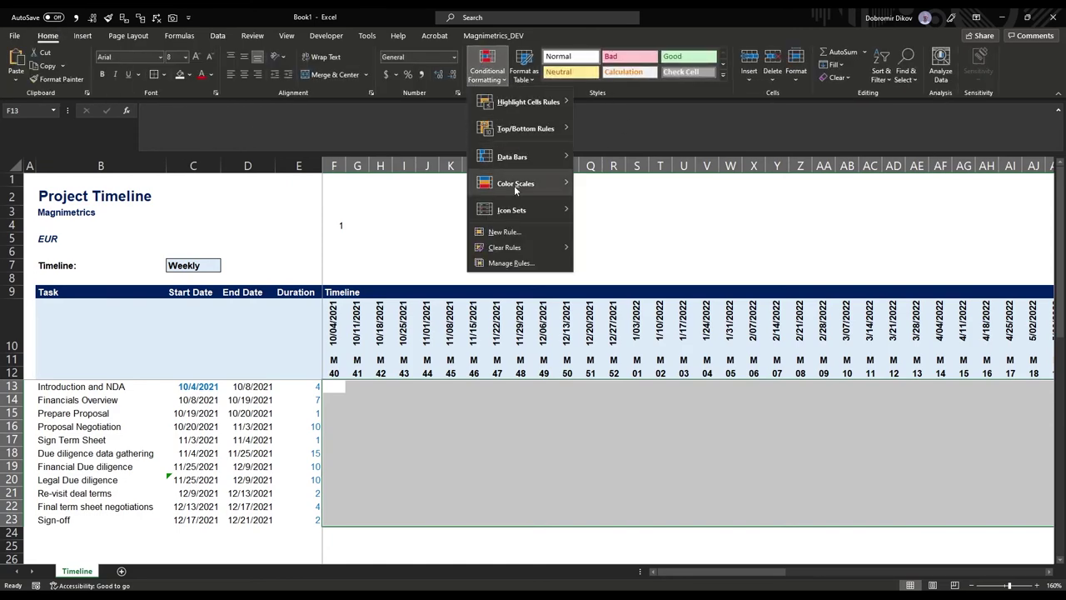
{"action": "left_click", "coordinate": [502, 232]}
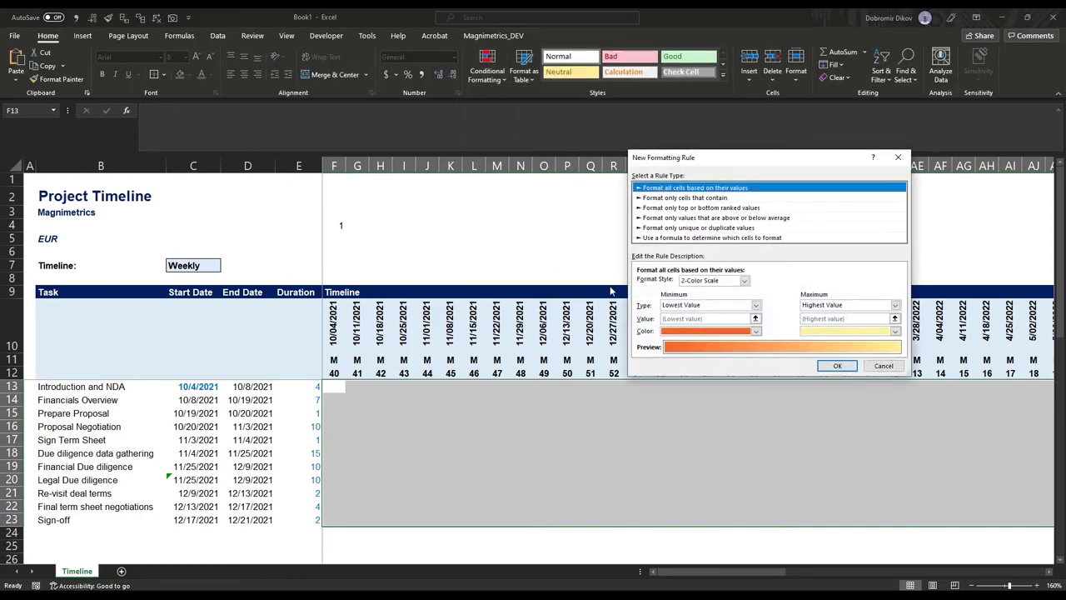
{"action": "left_click", "coordinate": [660, 238]}
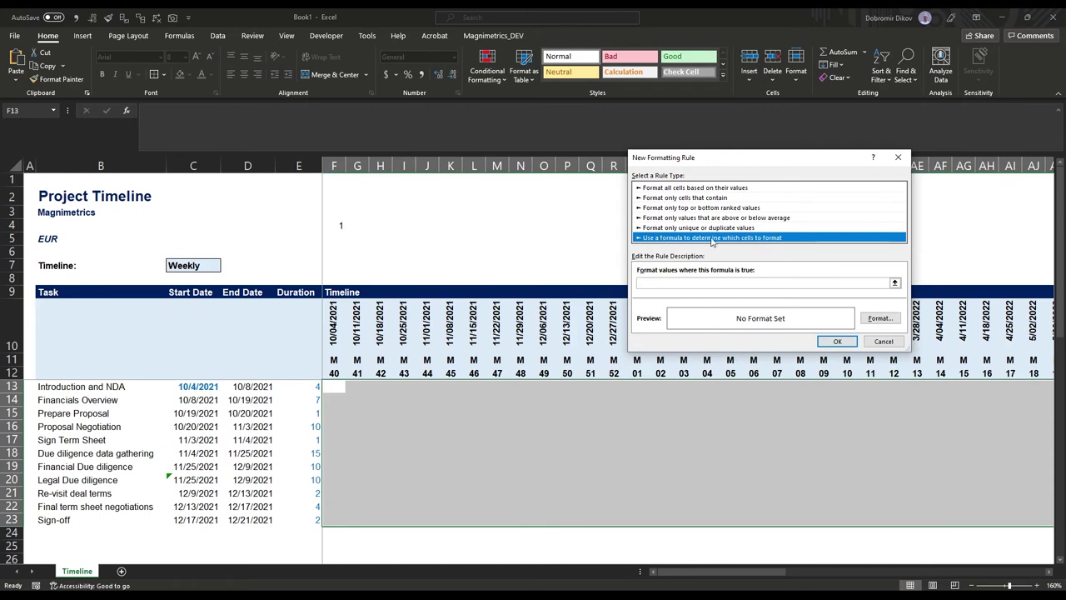
{"action": "left_click", "coordinate": [684, 282]}
{"action": "key", "text": "ctrl+v"}
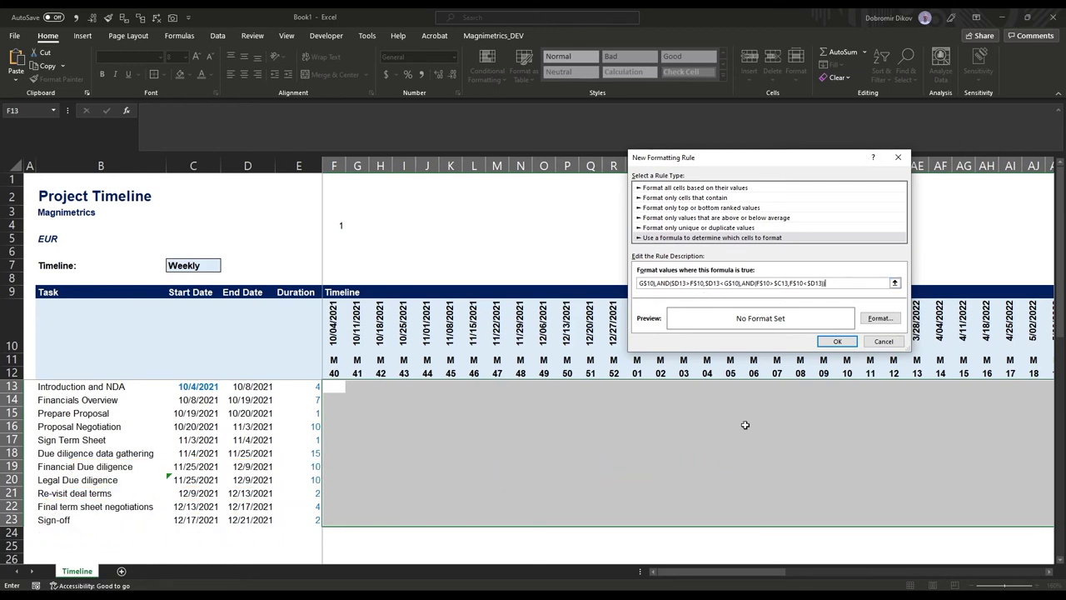
Give the new conditional formatting rule a solid gold fill and save it.
{"action": "left_click", "coordinate": [891, 319]}
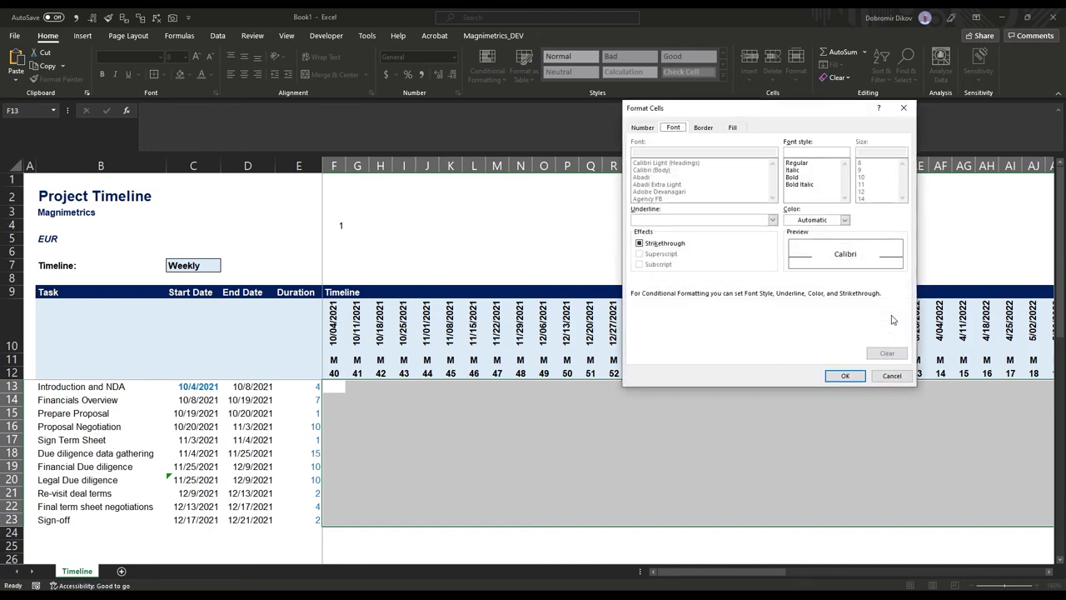
{"action": "left_click", "coordinate": [705, 127]}
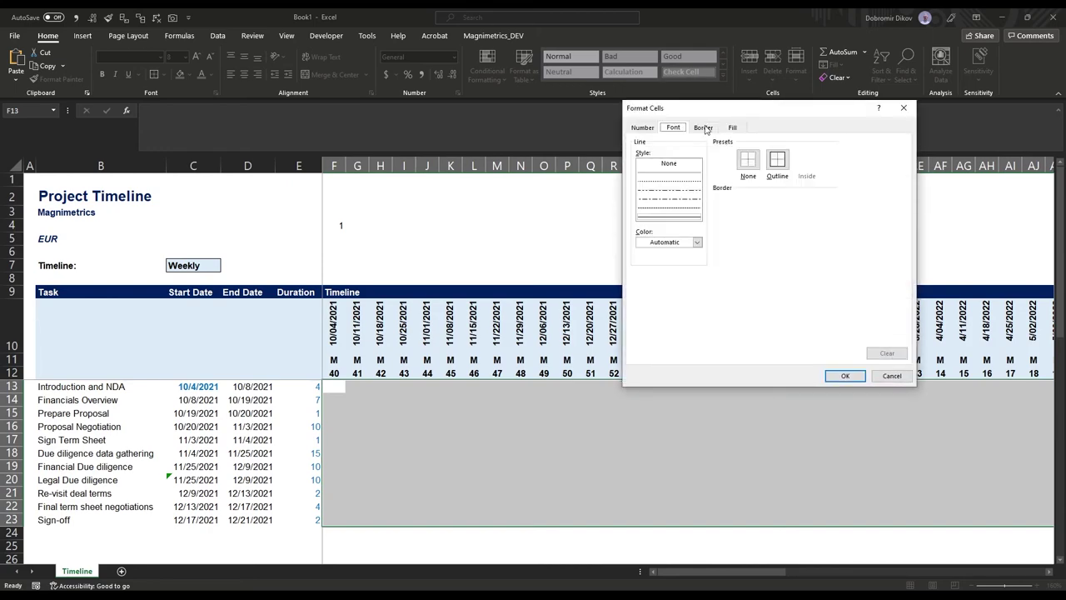
{"action": "left_click", "coordinate": [733, 128]}
{"action": "left_click", "coordinate": [661, 236]}
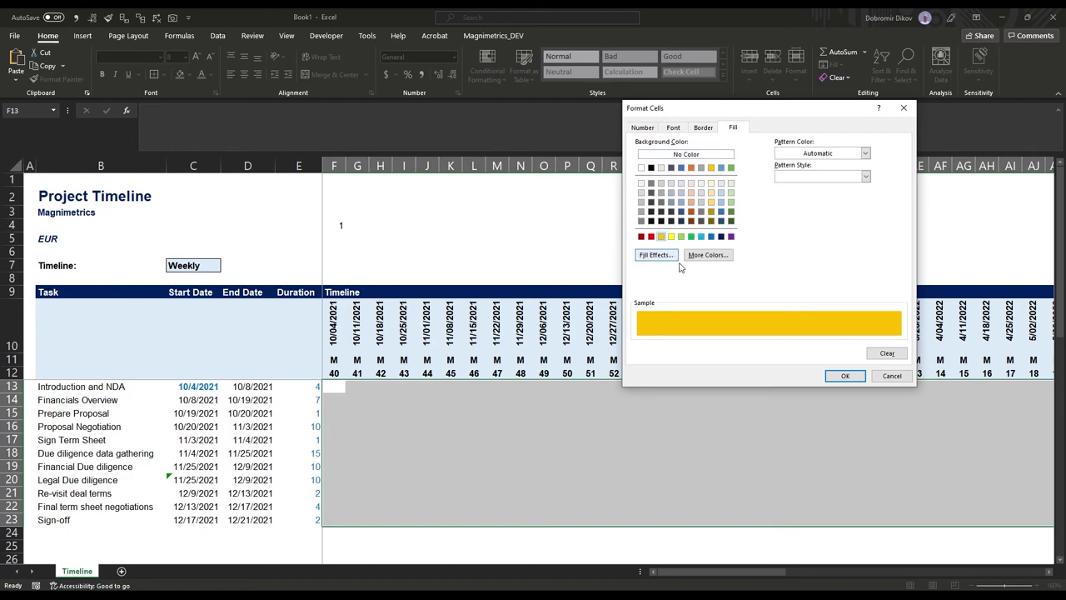
{"action": "left_click", "coordinate": [843, 375]}
{"action": "left_click", "coordinate": [834, 339]}
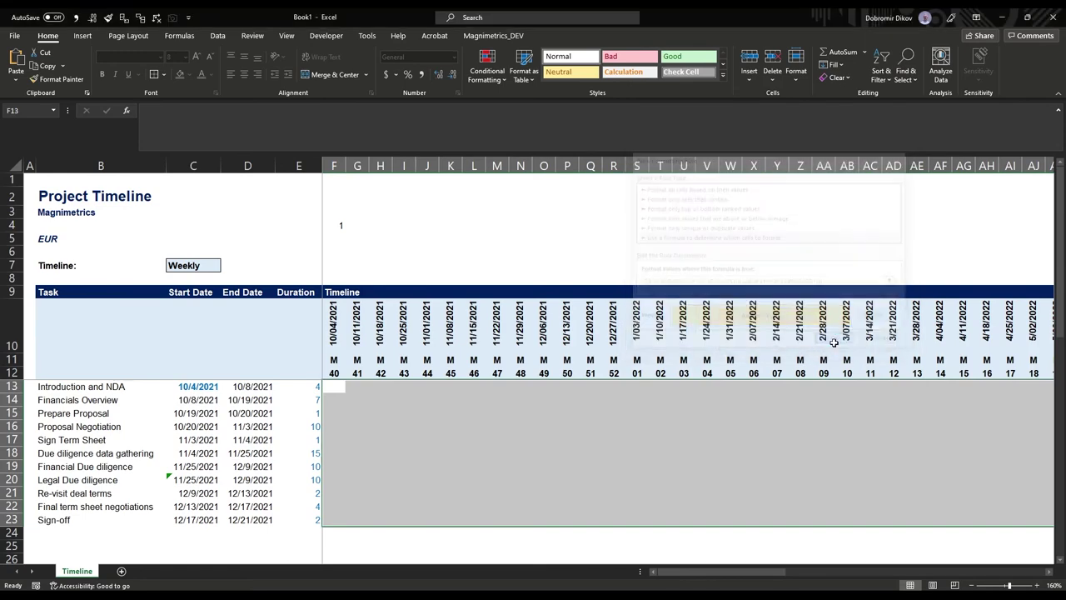
Remove the quotation marks around the OR formula in the F13:CR23 conditional formatting rule and apply the corrected rule.
{"action": "left_click", "coordinate": [487, 67]}
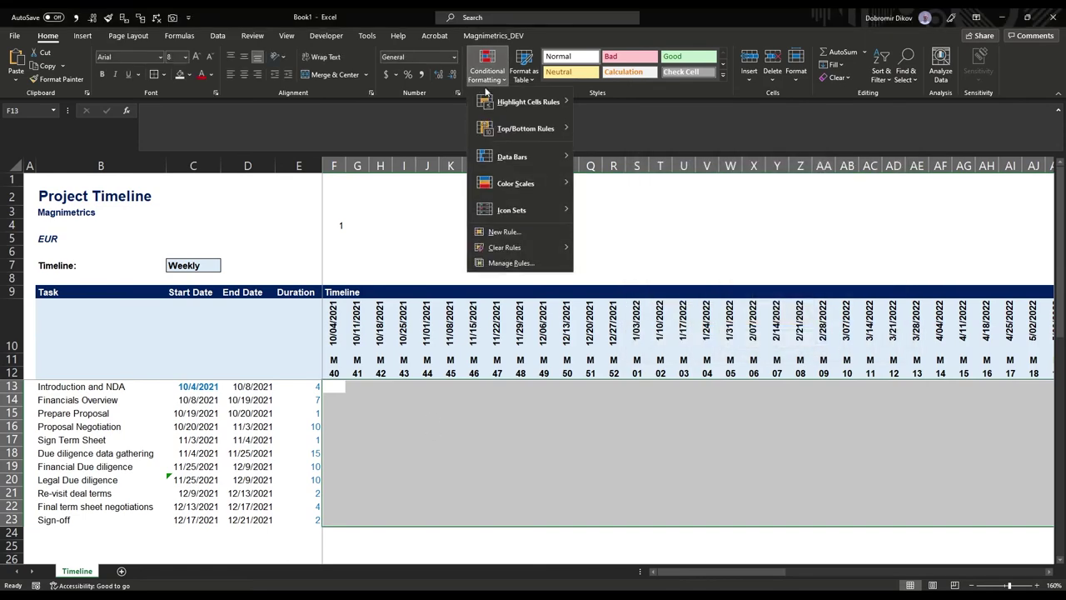
{"action": "left_click", "coordinate": [507, 263]}
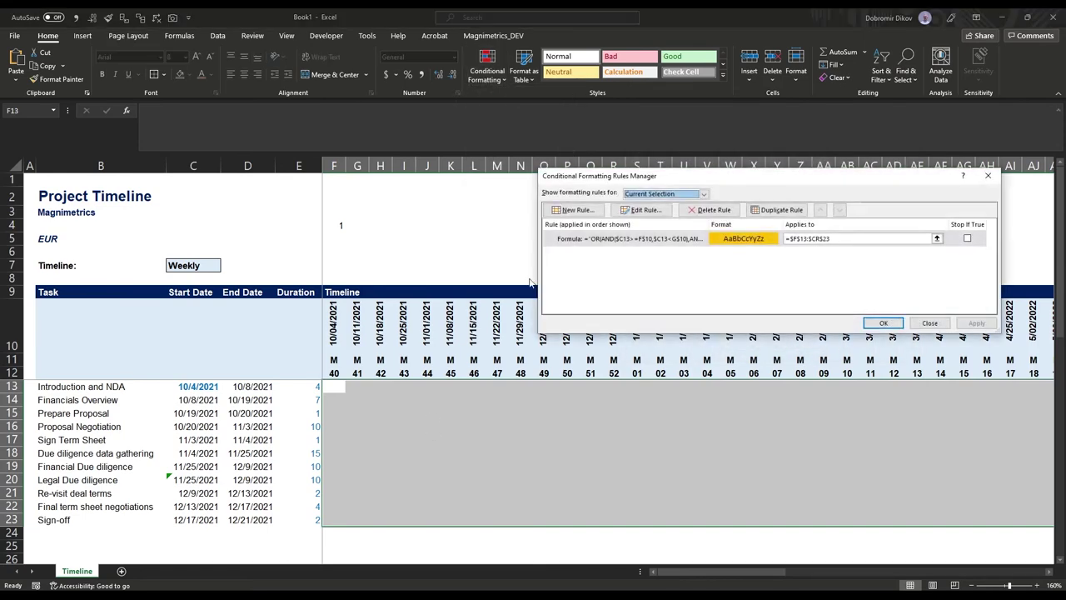
{"action": "left_click", "coordinate": [624, 241]}
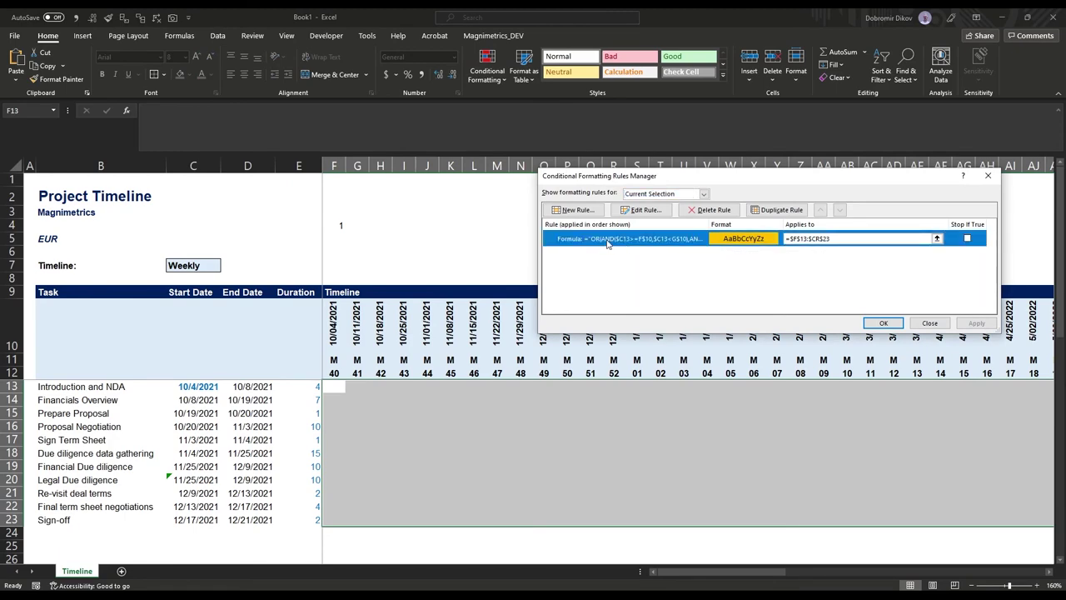
{"action": "double_click", "coordinate": [607, 241]}
{"action": "left_click", "coordinate": [646, 282]}
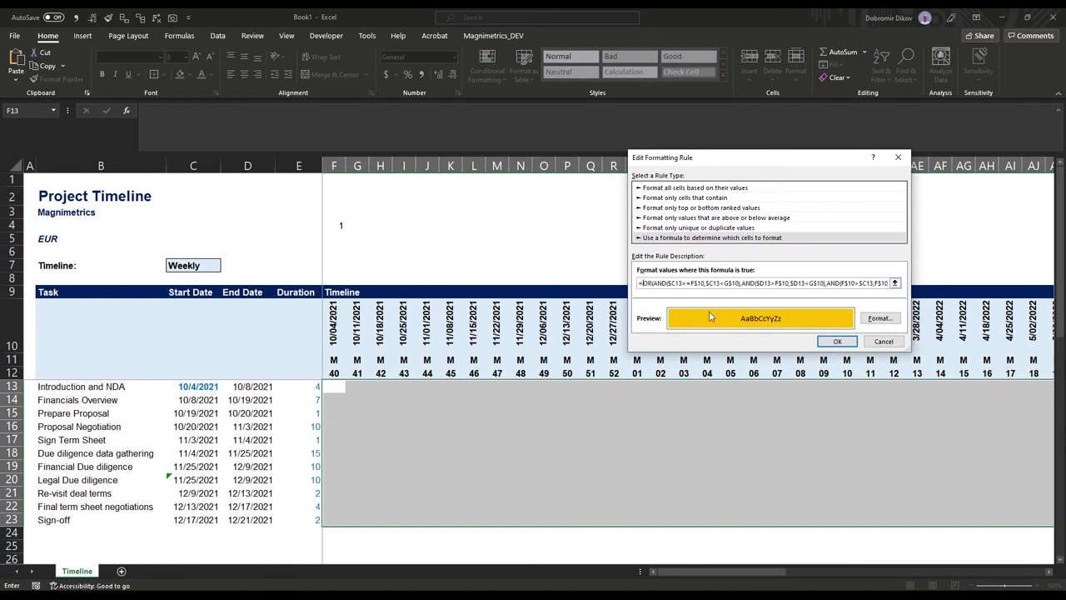
{"action": "key", "text": "End"}
{"action": "left_click_drag", "start_coordinate": [850, 283], "coordinate": [888, 283]}
{"action": "left_click", "coordinate": [888, 283]}
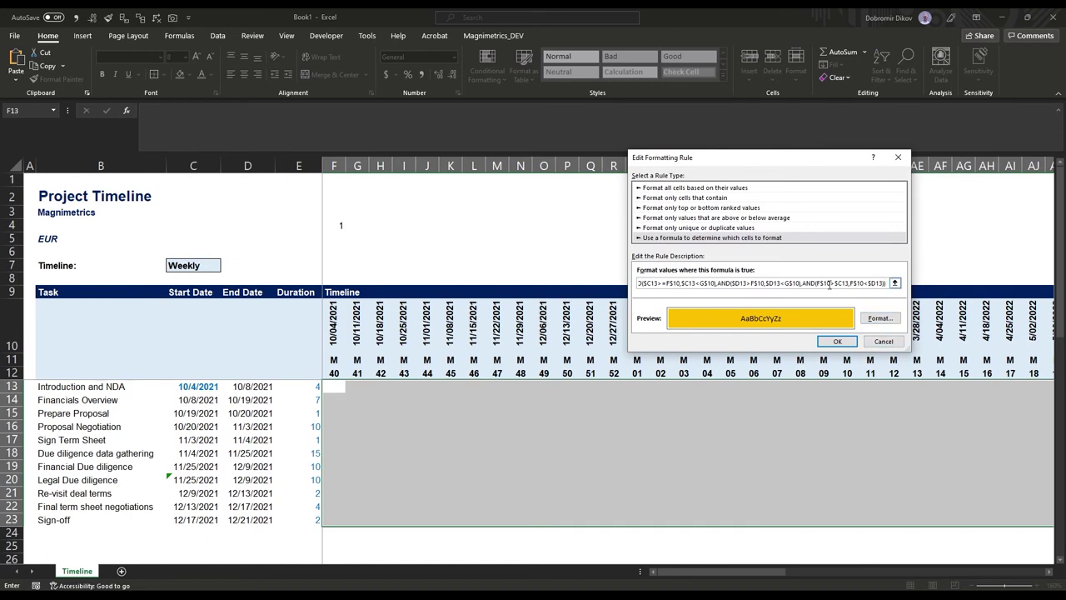
{"action": "left_click", "coordinate": [836, 341]}
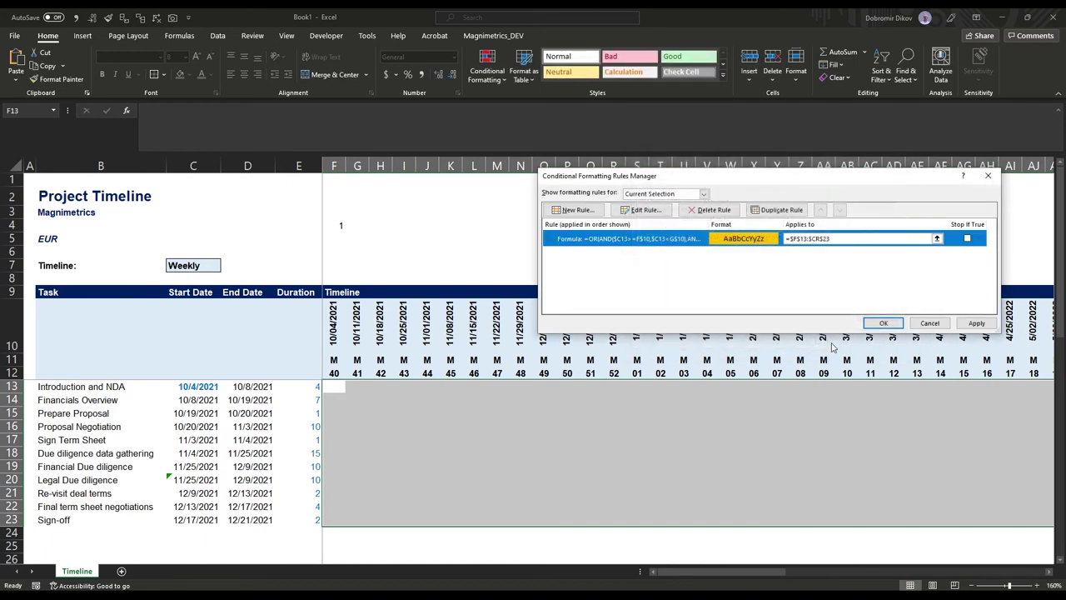
{"action": "left_click", "coordinate": [976, 323]}
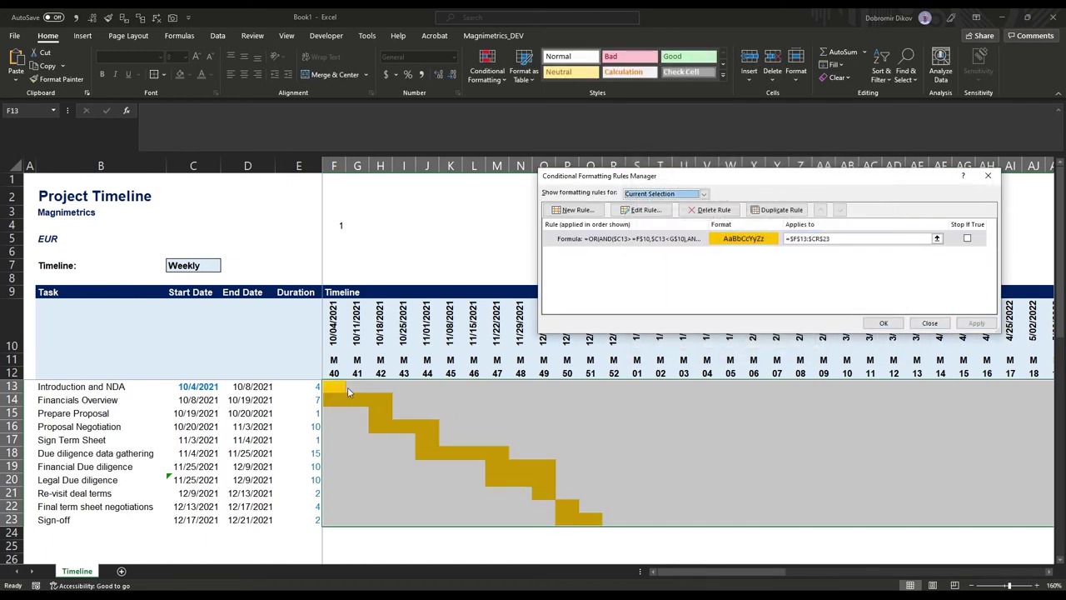
{"action": "left_click", "coordinate": [883, 323]}
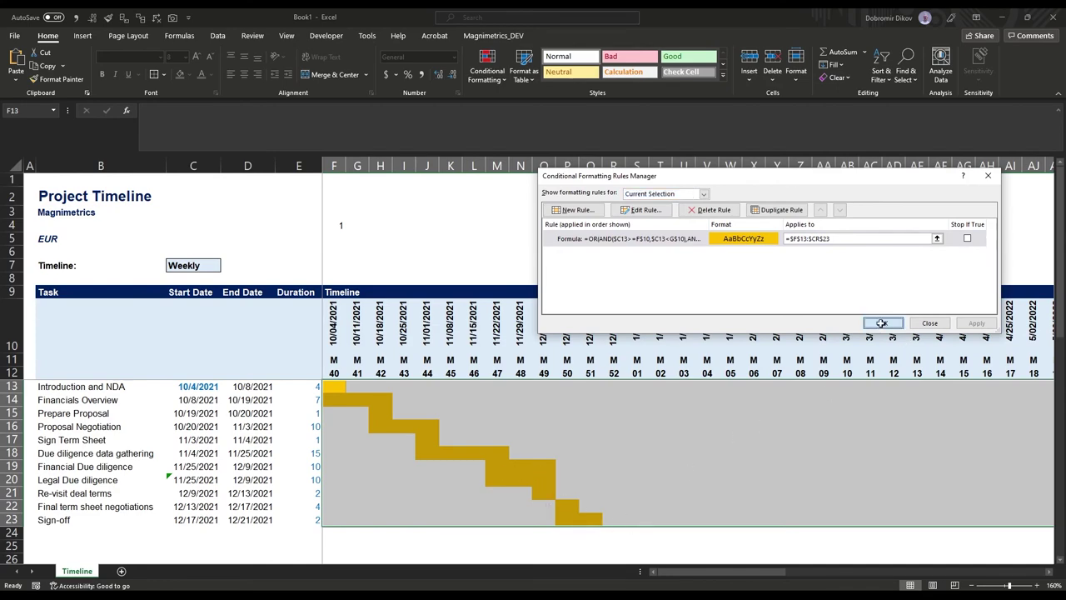
Switch the timeline selector in C7 to Monthly and check the monthly bars against the dates of Proposal Negotiation and the following tasks.
{"action": "left_click", "coordinate": [371, 399]}
{"action": "left_click", "coordinate": [209, 269]}
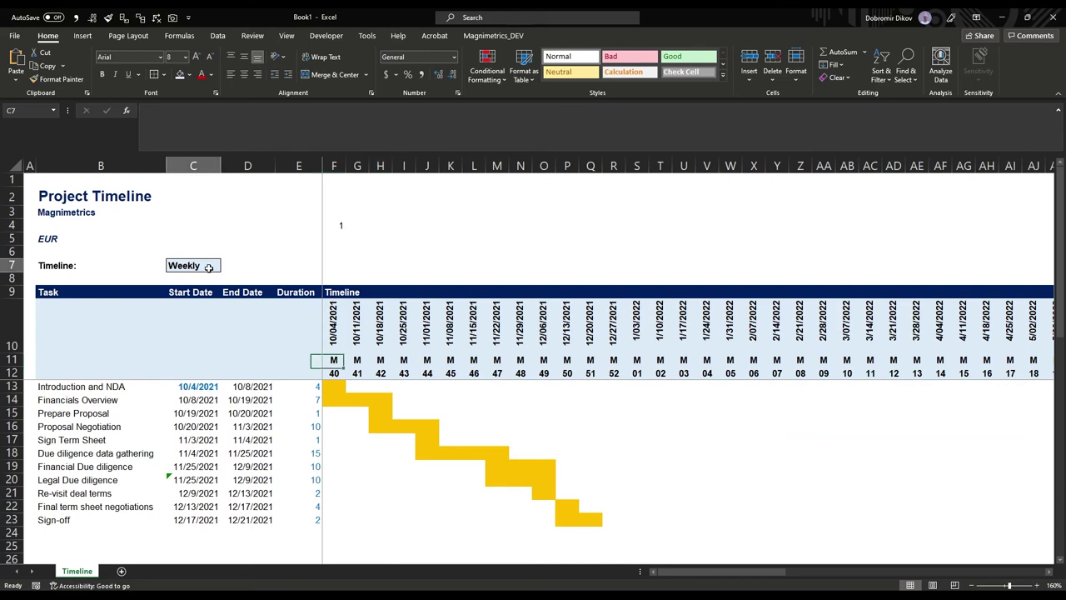
{"action": "left_click", "coordinate": [227, 266]}
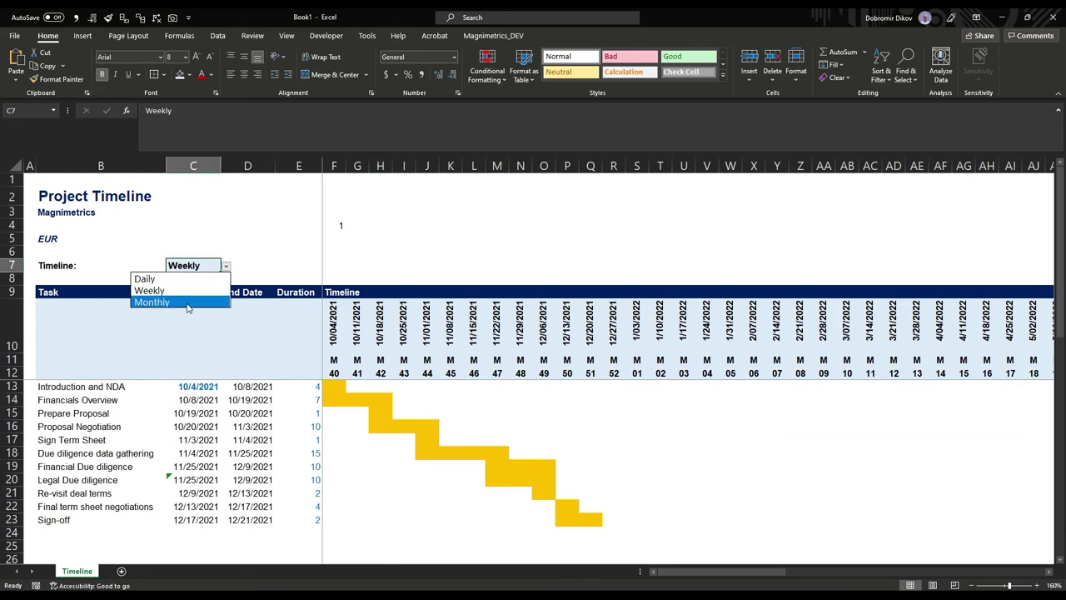
{"action": "left_click", "coordinate": [186, 303]}
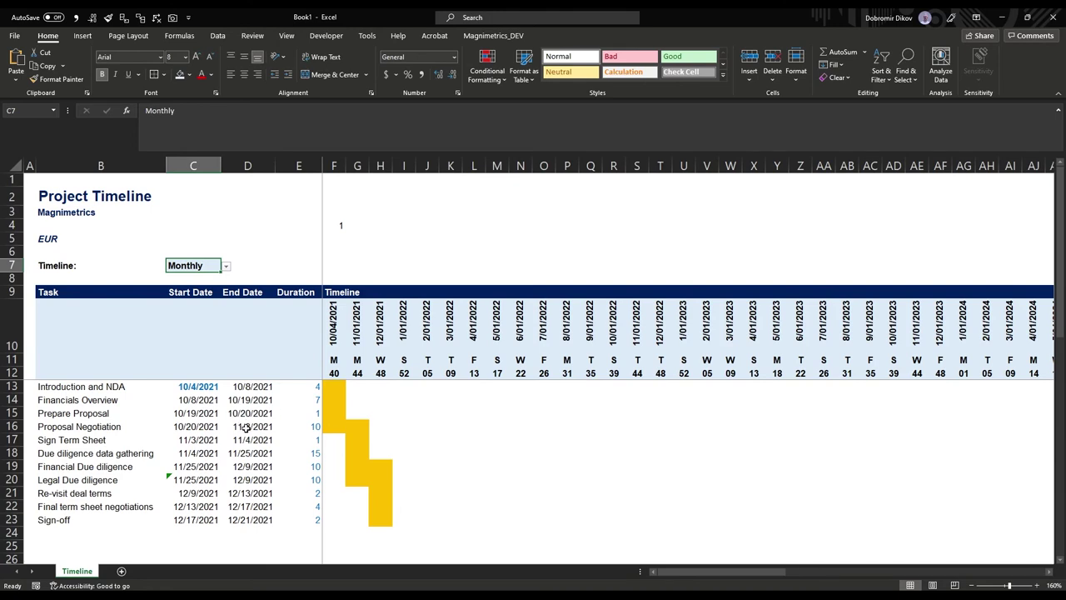
{"action": "left_click", "coordinate": [198, 428]}
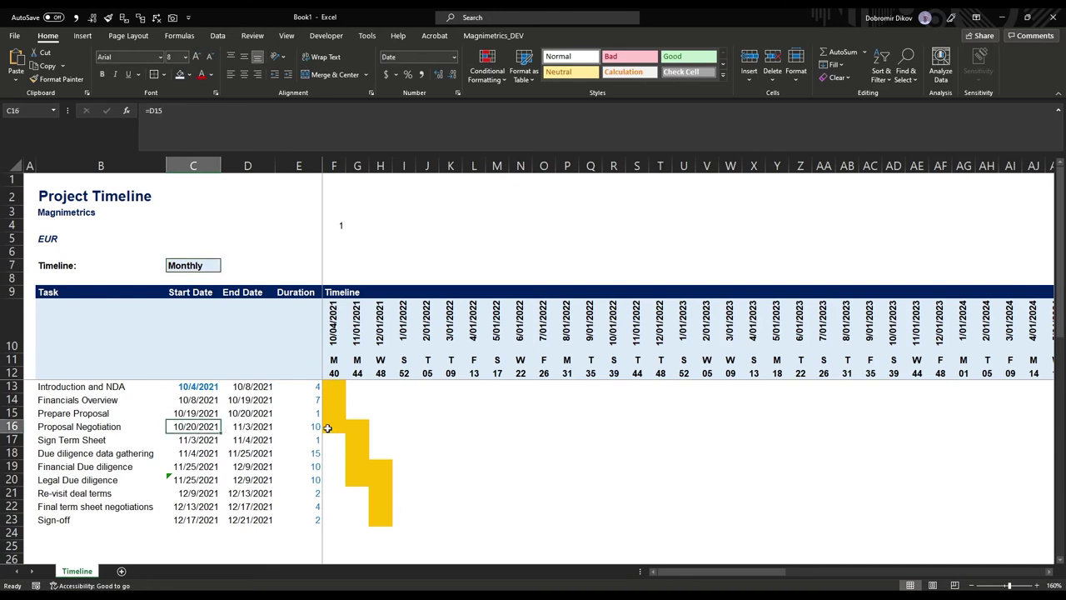
{"action": "left_click_drag", "start_coordinate": [364, 435], "coordinate": [379, 516]}
{"action": "left_click", "coordinate": [380, 480]}
Switch the timeline selector in C7 to Daily and review the daily bars from Introduction and NDA through Sign-off.
{"action": "left_click", "coordinate": [194, 265]}
{"action": "left_click", "coordinate": [226, 265]}
{"action": "left_click", "coordinate": [218, 280]}
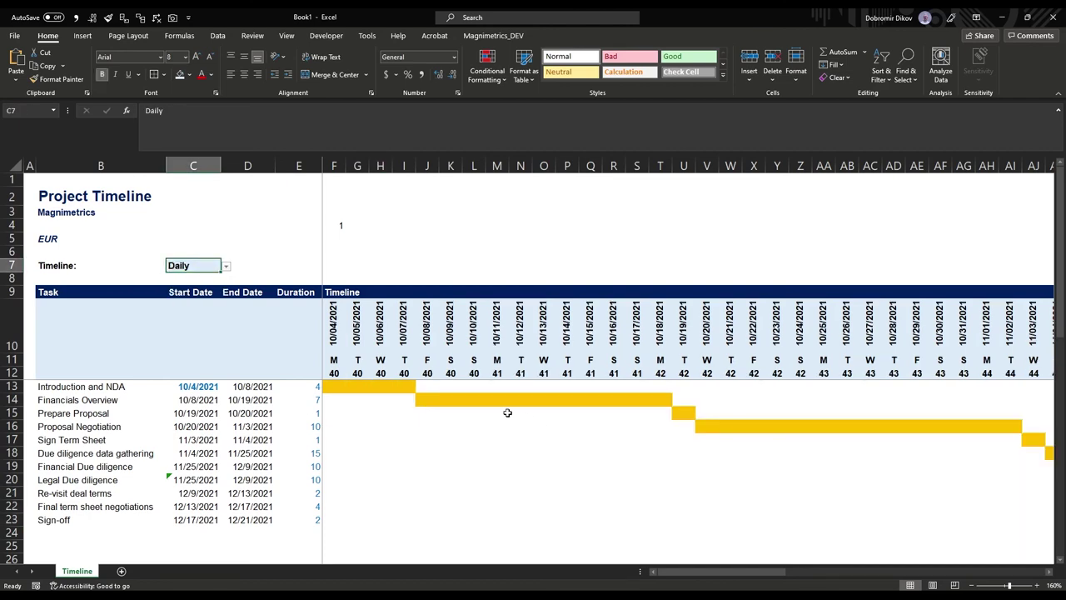
{"action": "scroll", "coordinate": [821, 507], "scroll_direction": "right", "scroll_amount": 12}
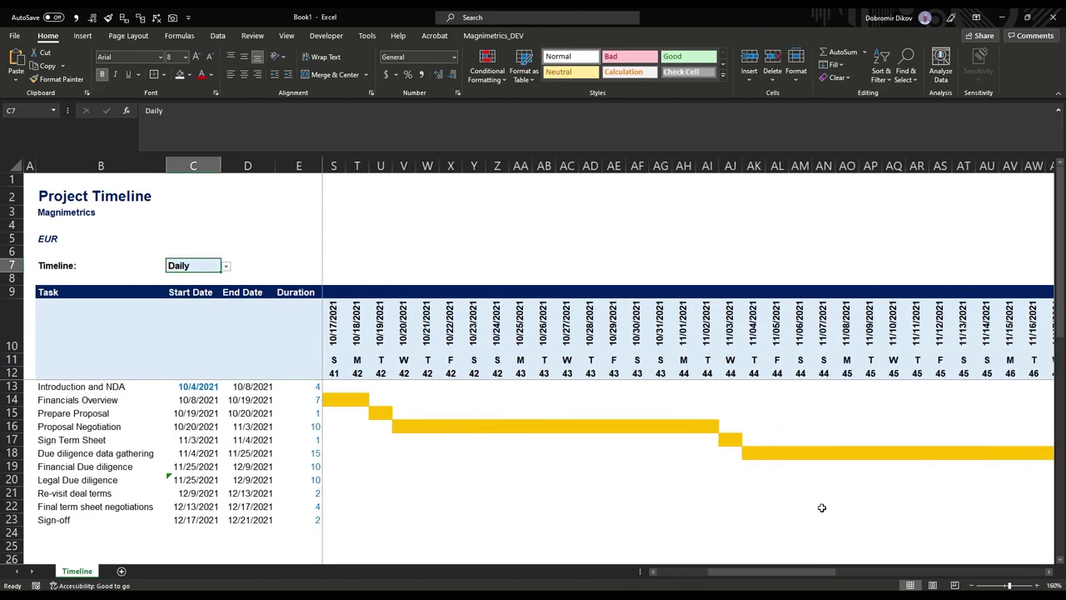
{"action": "scroll", "coordinate": [811, 512], "scroll_direction": "right", "scroll_amount": 5}
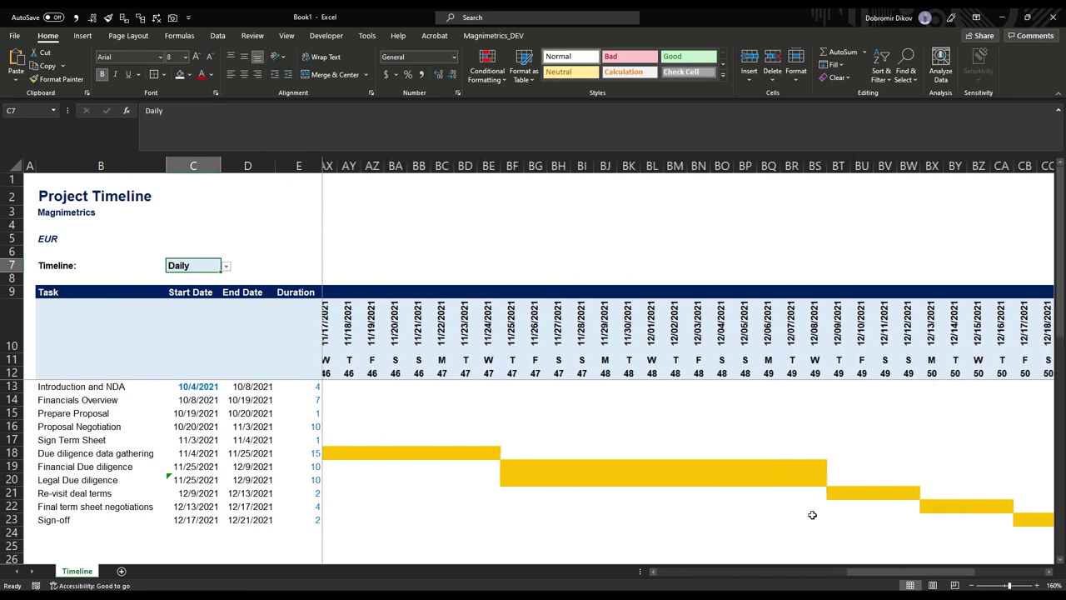
{"action": "scroll", "coordinate": [614, 452], "scroll_direction": "left", "scroll_amount": 17}
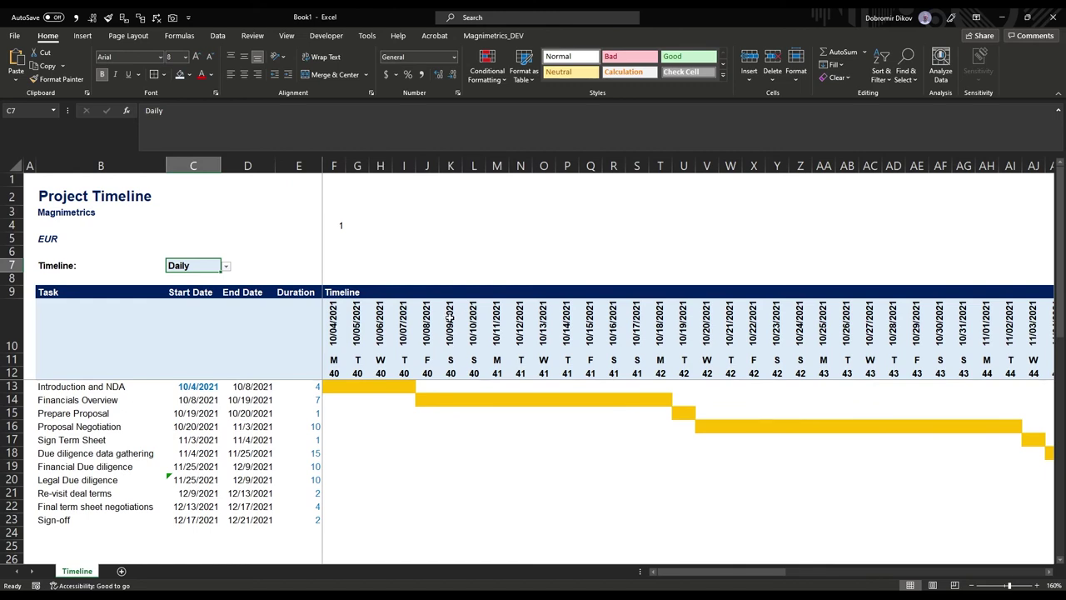
Examine the weekend columns K and L and the weekday formula in L11.
{"action": "left_click_drag", "start_coordinate": [449, 325], "coordinate": [480, 412]}
{"action": "left_click", "coordinate": [474, 466]}
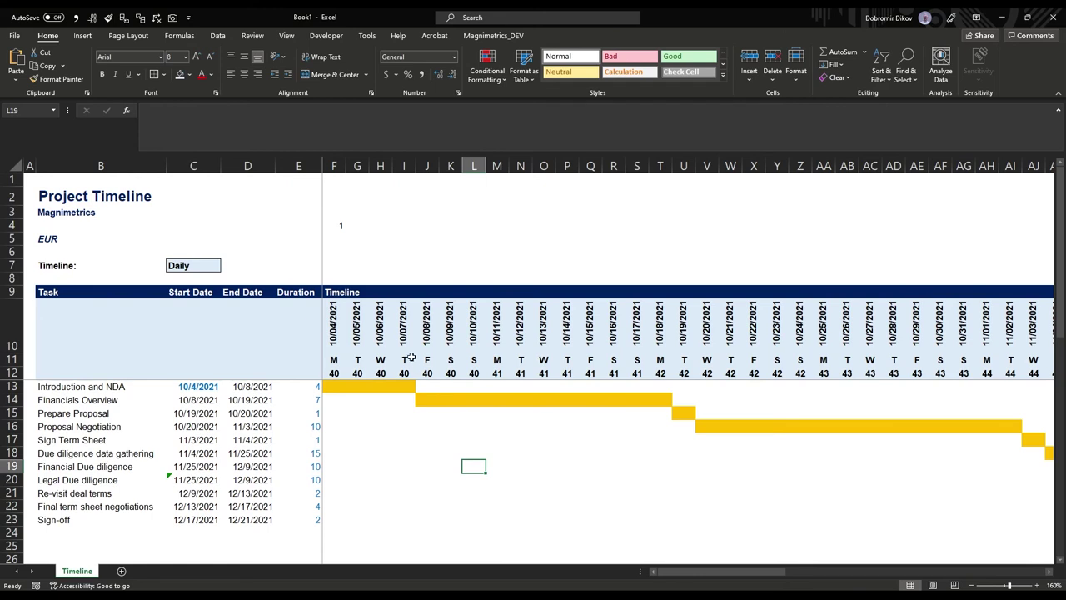
{"action": "left_click", "coordinate": [470, 359]}
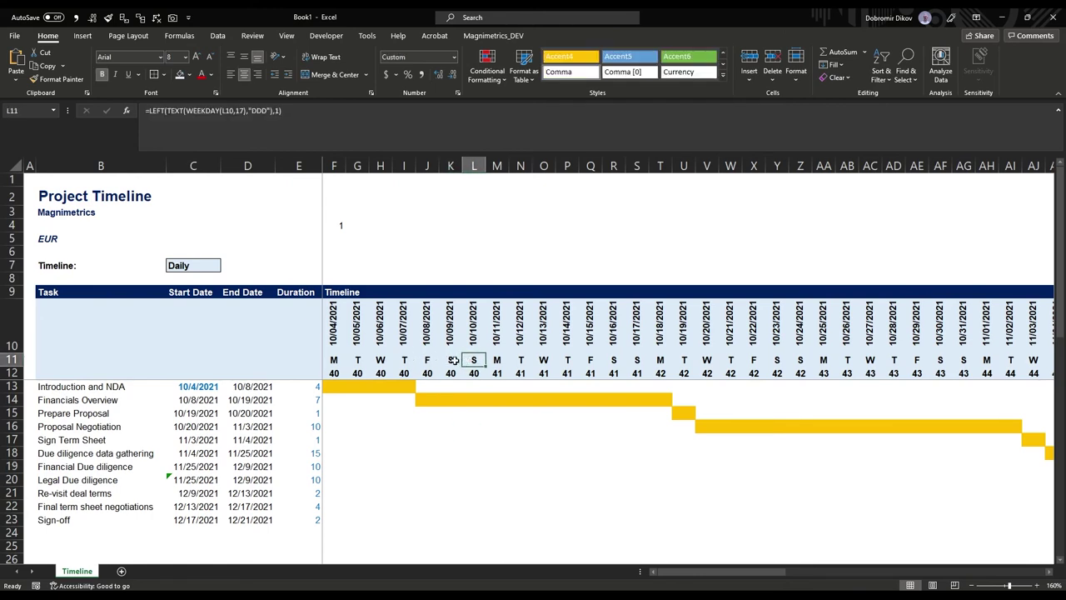
Create a formula-based conditional formatting rule for F10:CR23 that uses =F$11="S" to pick out the weekend columns.
{"action": "left_click", "coordinate": [331, 325]}
{"action": "left_click_drag", "start_coordinate": [333, 348], "coordinate": [558, 520]}
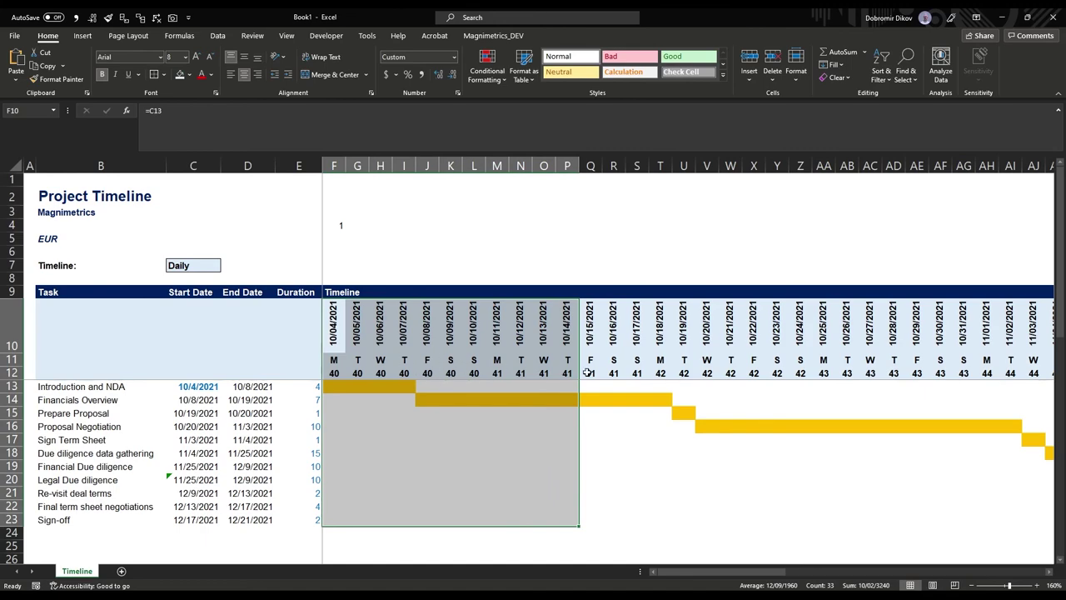
{"action": "key", "text": "ctrl+shift+Right"}
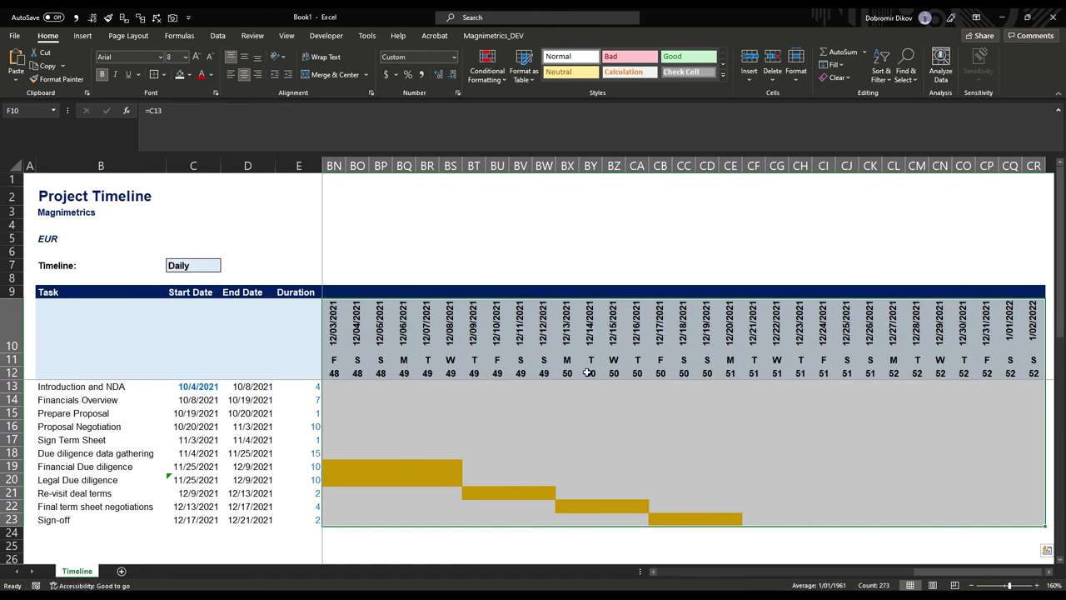
{"action": "scroll", "coordinate": [682, 361], "scroll_direction": "left", "scroll_amount": 15}
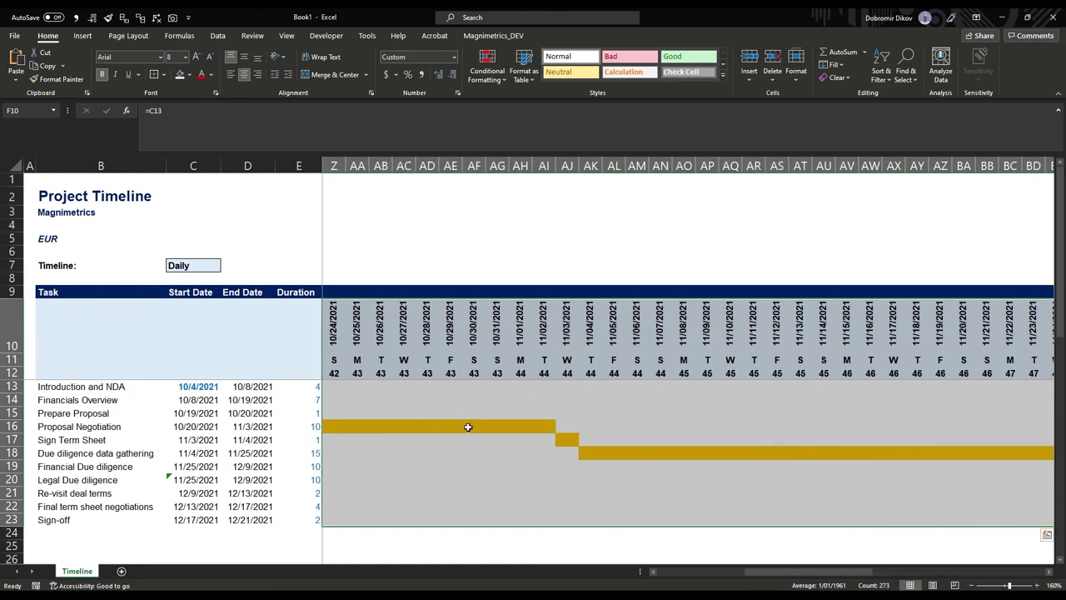
{"action": "scroll", "coordinate": [475, 417], "scroll_direction": "left", "scroll_amount": 3}
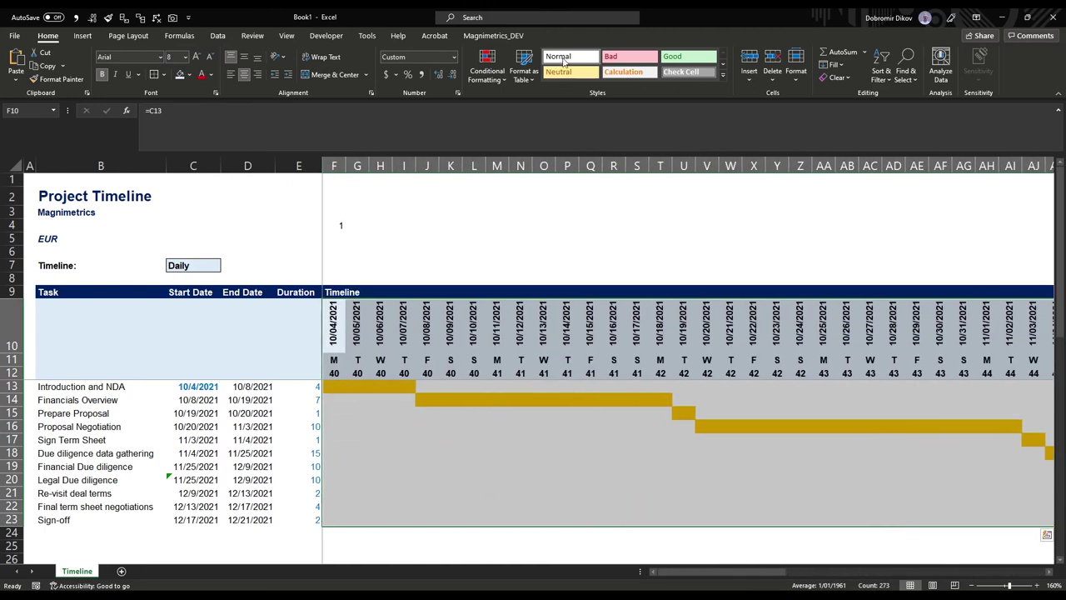
{"action": "left_click", "coordinate": [487, 68]}
{"action": "left_click", "coordinate": [497, 235]}
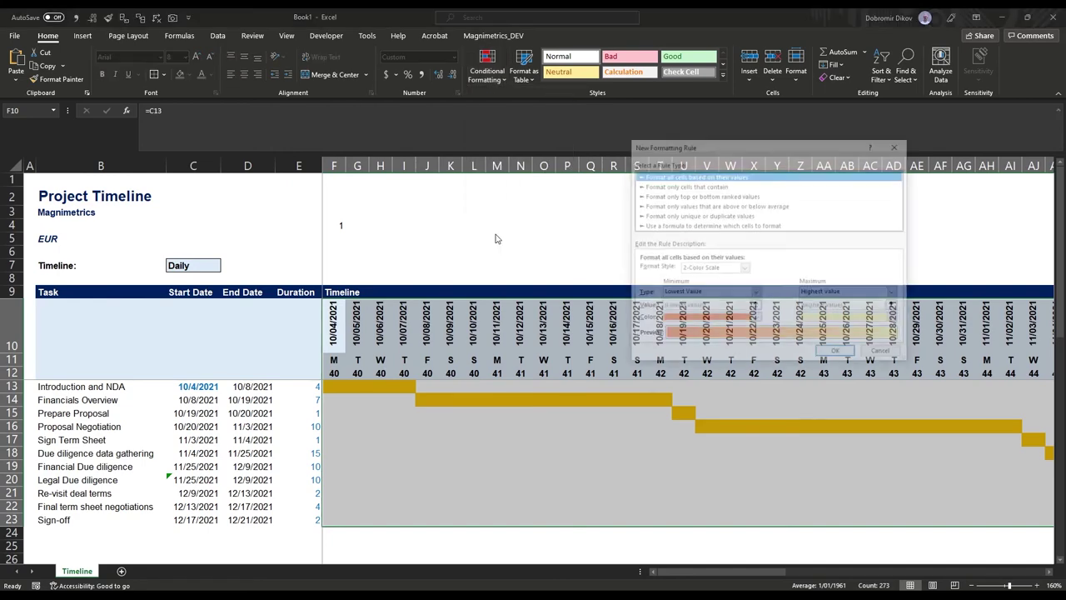
{"action": "left_click", "coordinate": [650, 226]}
{"action": "left_click", "coordinate": [656, 270]}
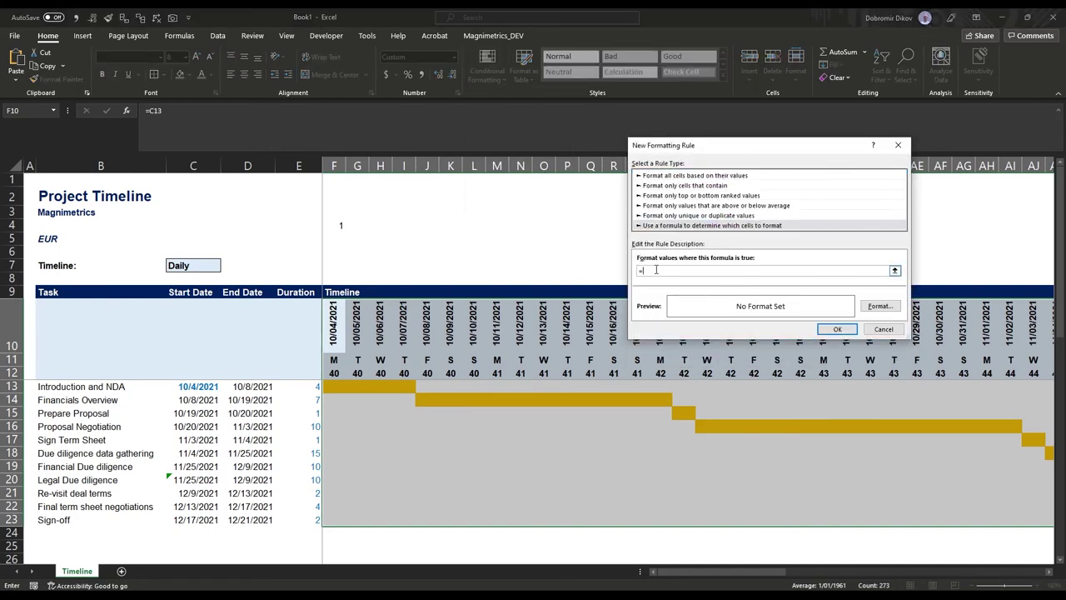
{"action": "type", "text": "=\"S"}
Give the weekend rule a medium grey pattern fill, apply it, and check the shading in columns K and L.
{"action": "left_click", "coordinate": [880, 307]}
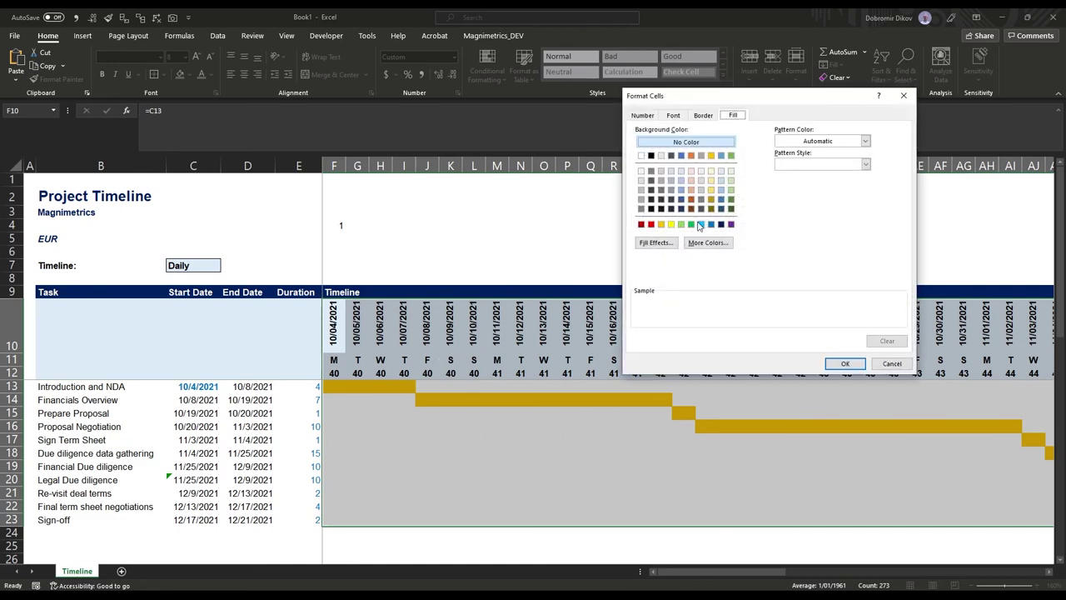
{"action": "left_click", "coordinate": [865, 164]}
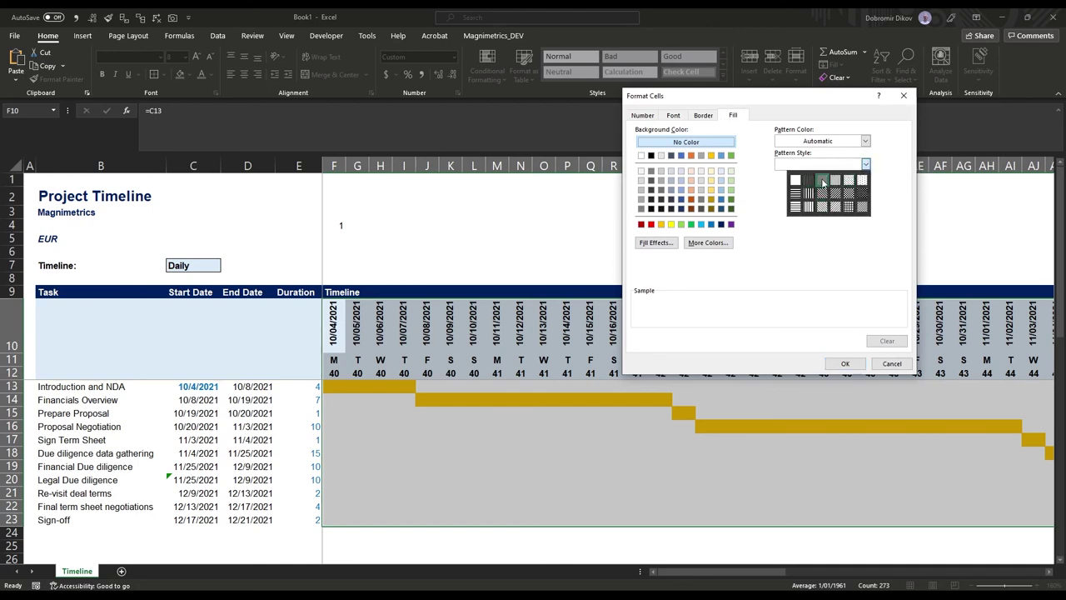
{"action": "left_click", "coordinate": [822, 180]}
{"action": "left_click", "coordinate": [844, 363]}
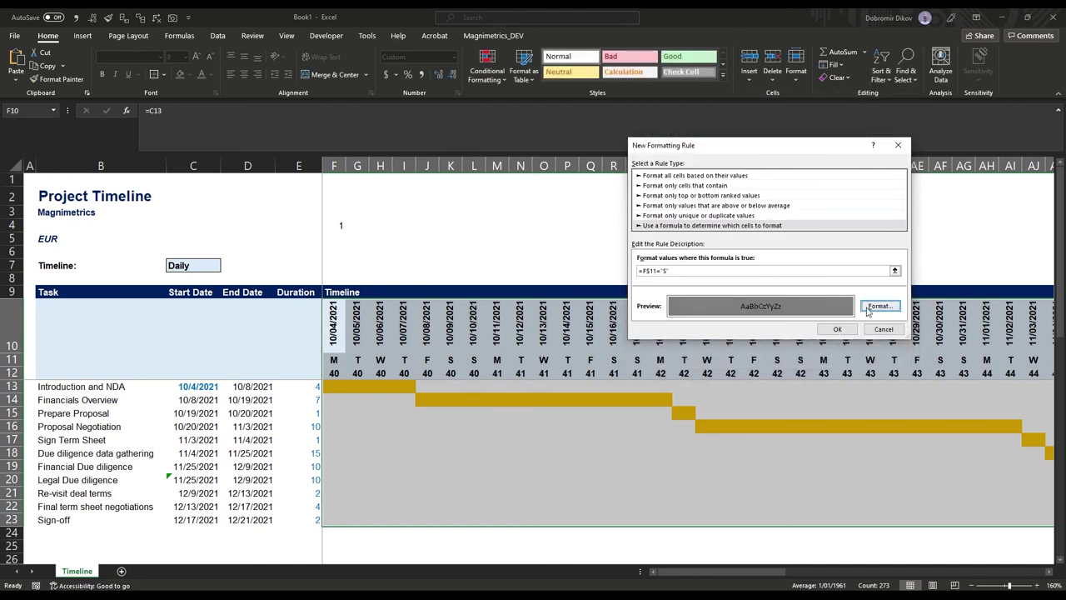
{"action": "left_click", "coordinate": [838, 329]}
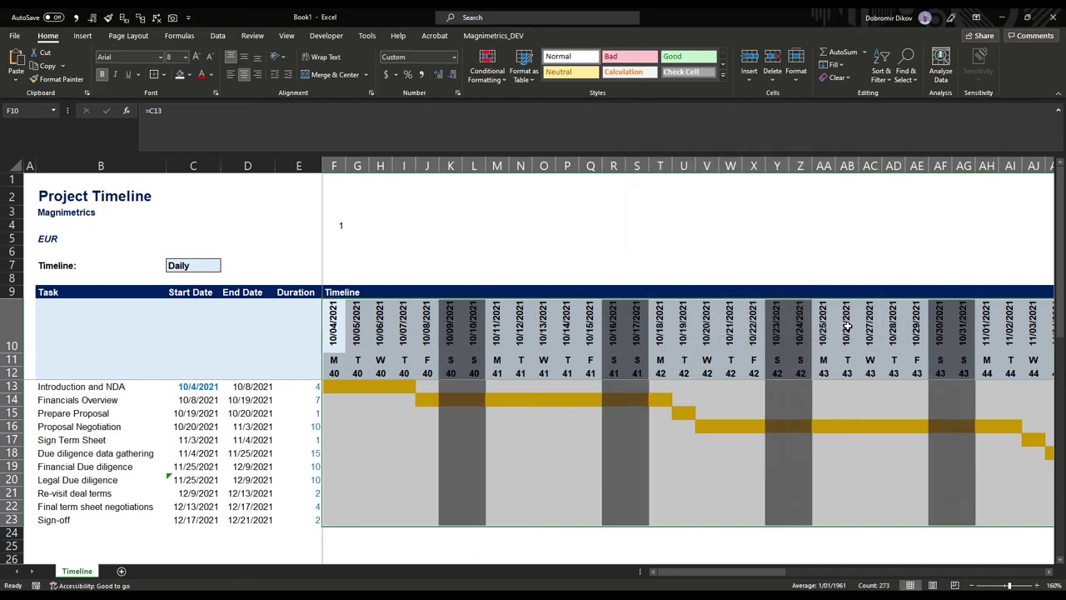
{"action": "left_click", "coordinate": [460, 343]}
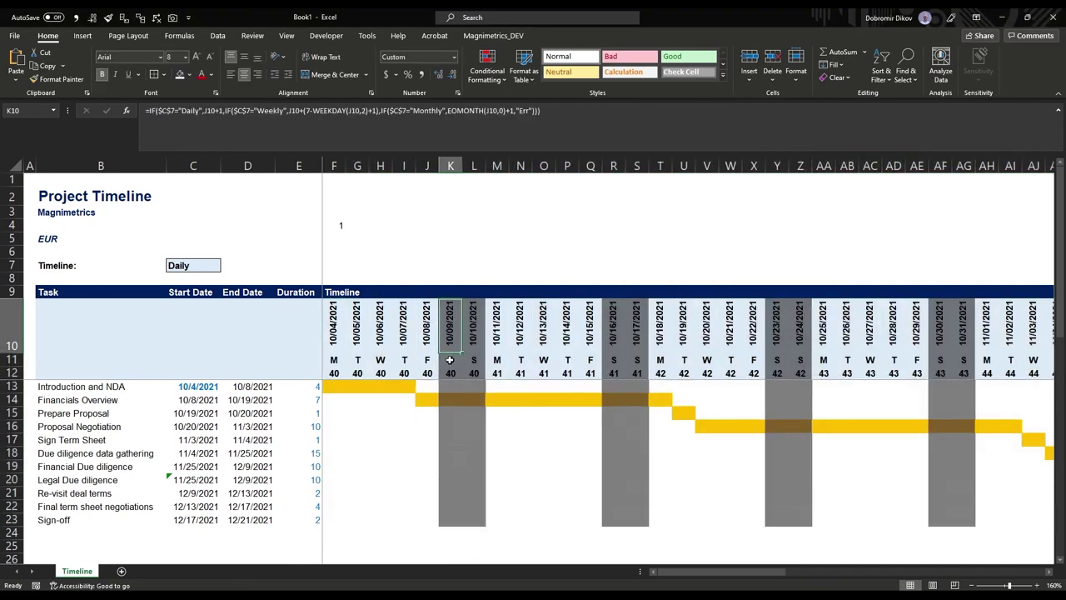
{"action": "left_click", "coordinate": [473, 363]}
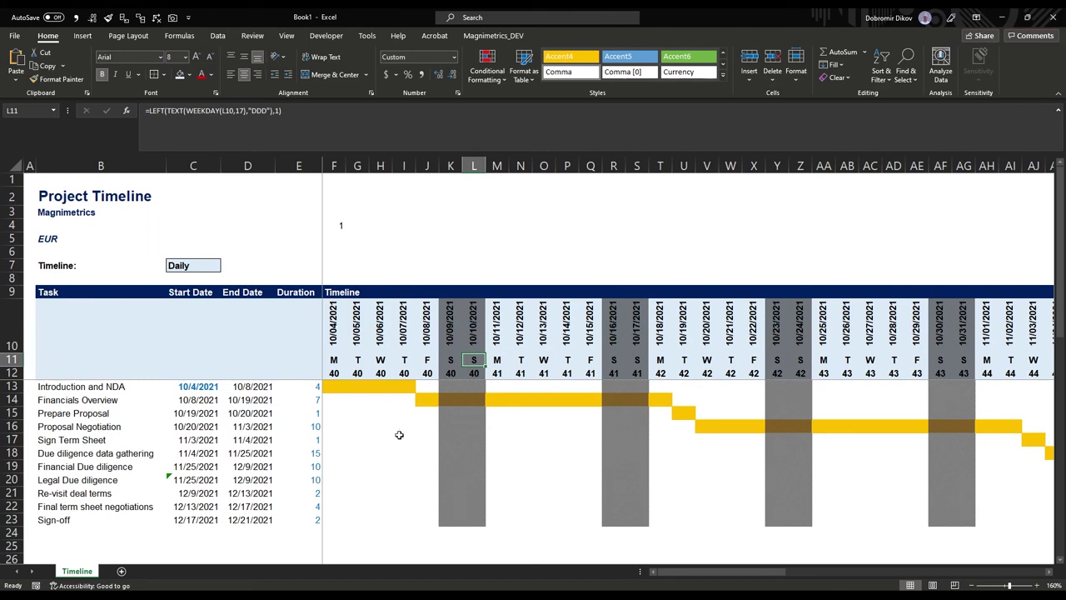
Set the duration of Prepare Proposal to 2 and of Proposal Negotiation to 7.
{"action": "left_click", "coordinate": [303, 412]}
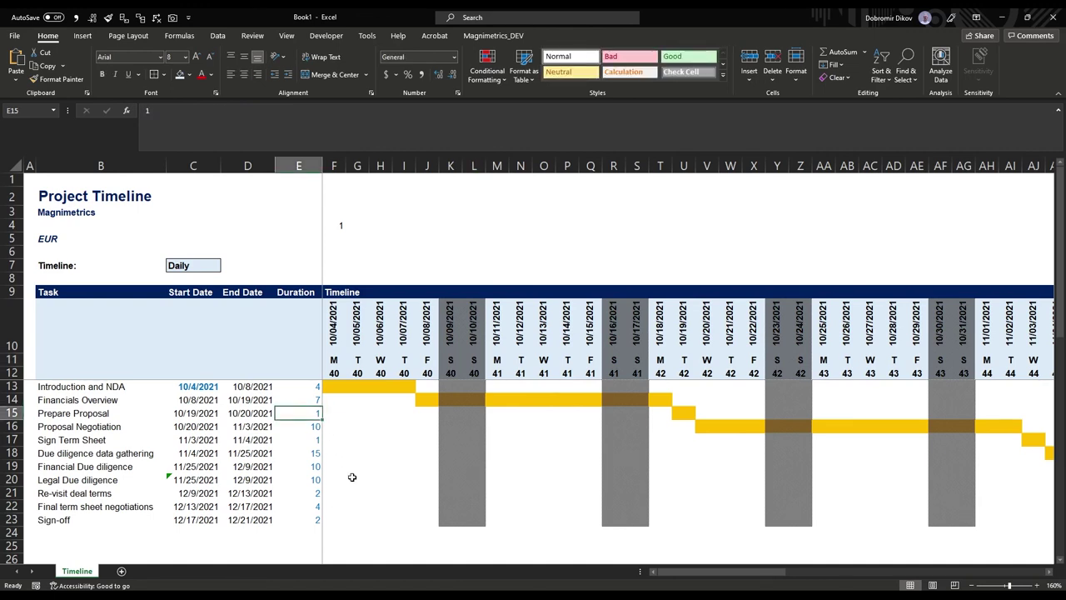
{"action": "type", "text": "1"}
{"action": "key", "text": "BackSpace"}
{"action": "type", "text": "2"}
{"action": "key", "text": "Return"}
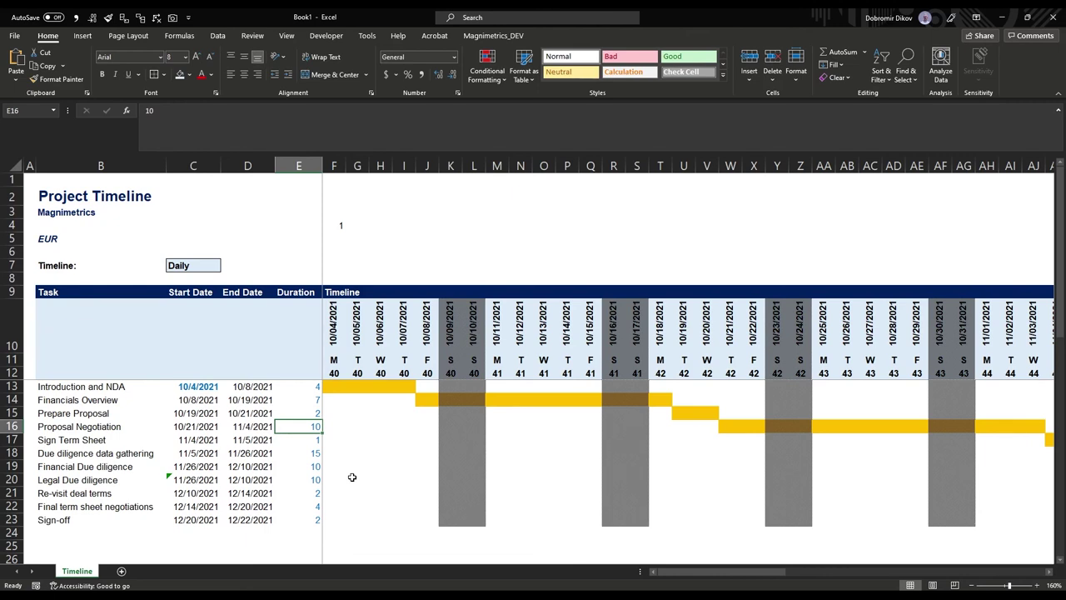
{"action": "type", "text": "7"}
Switch the timeline selector in C7 to Weekly and inspect the bars in column H.
{"action": "left_click", "coordinate": [192, 265]}
{"action": "left_click", "coordinate": [225, 266]}
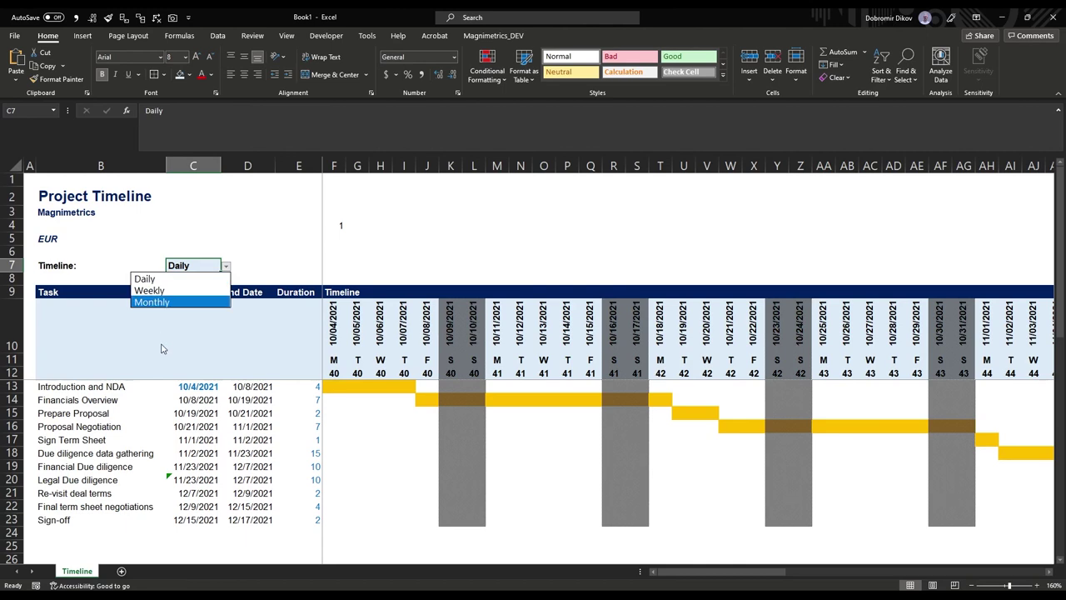
{"action": "left_click", "coordinate": [164, 291]}
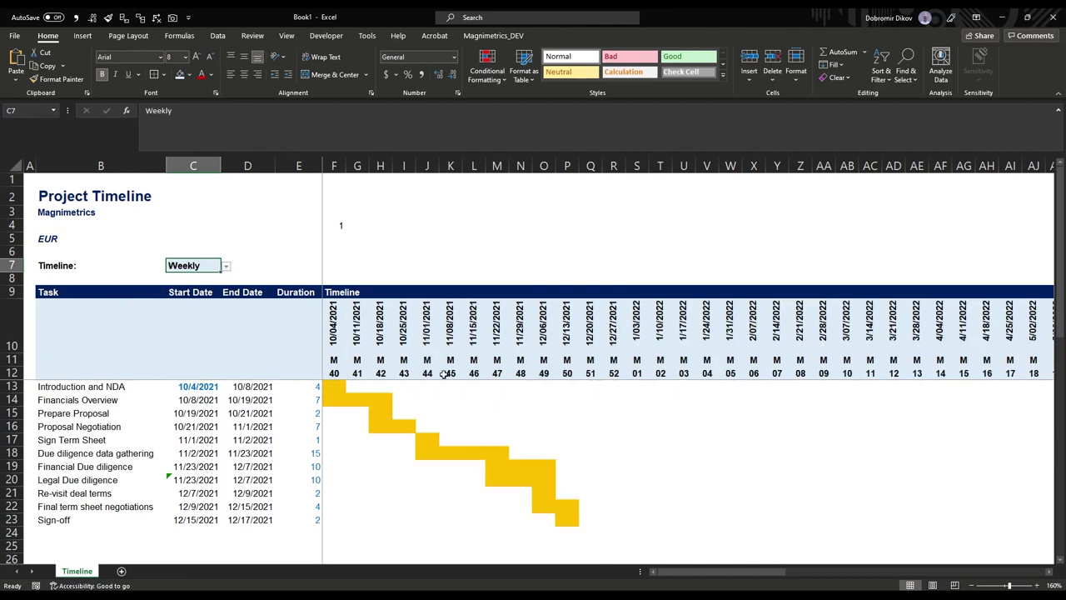
{"action": "left_click_drag", "start_coordinate": [380, 328], "coordinate": [380, 506]}
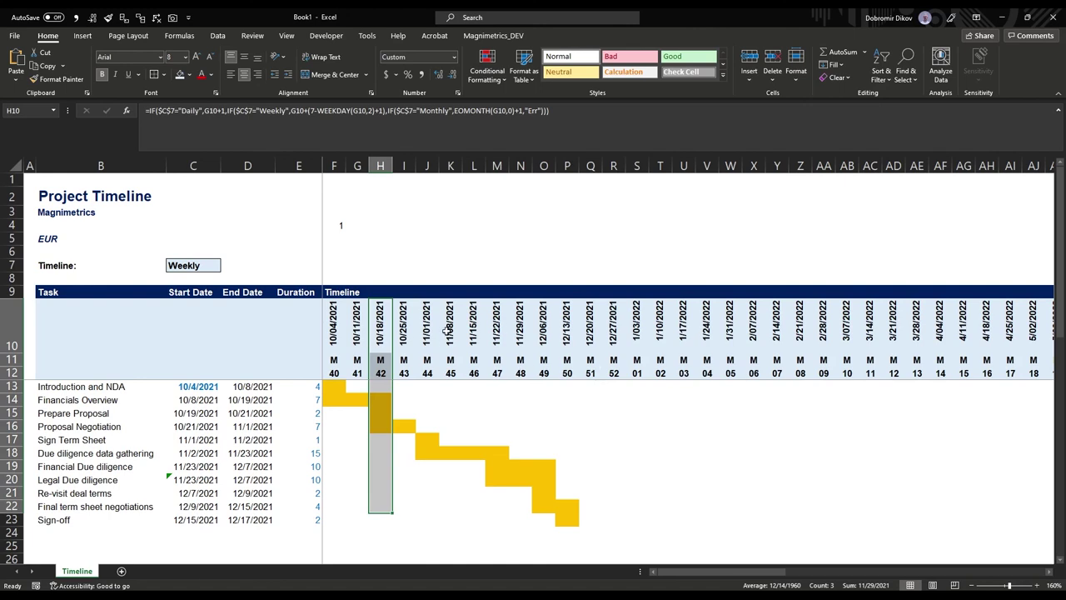
Switch the timeline selector in C7 to Monthly.
{"action": "left_click", "coordinate": [199, 265]}
{"action": "left_click", "coordinate": [226, 265]}
{"action": "left_click", "coordinate": [205, 299]}
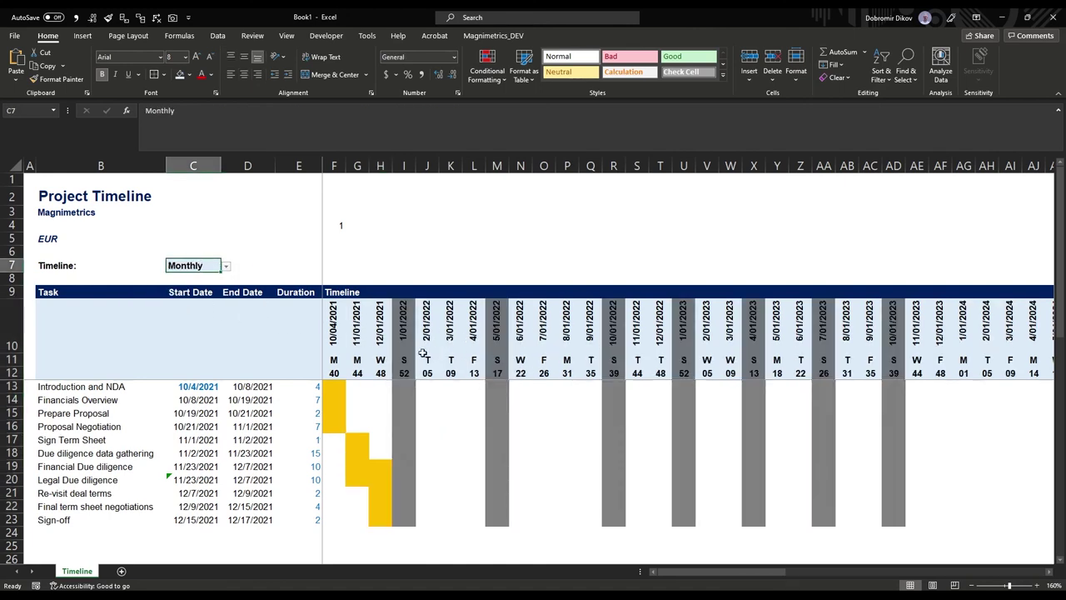
Examine the shaded month columns such as I, M and R against row 11, and return the C7 selector to Daily.
{"action": "left_click_drag", "start_coordinate": [402, 333], "coordinate": [397, 487]}
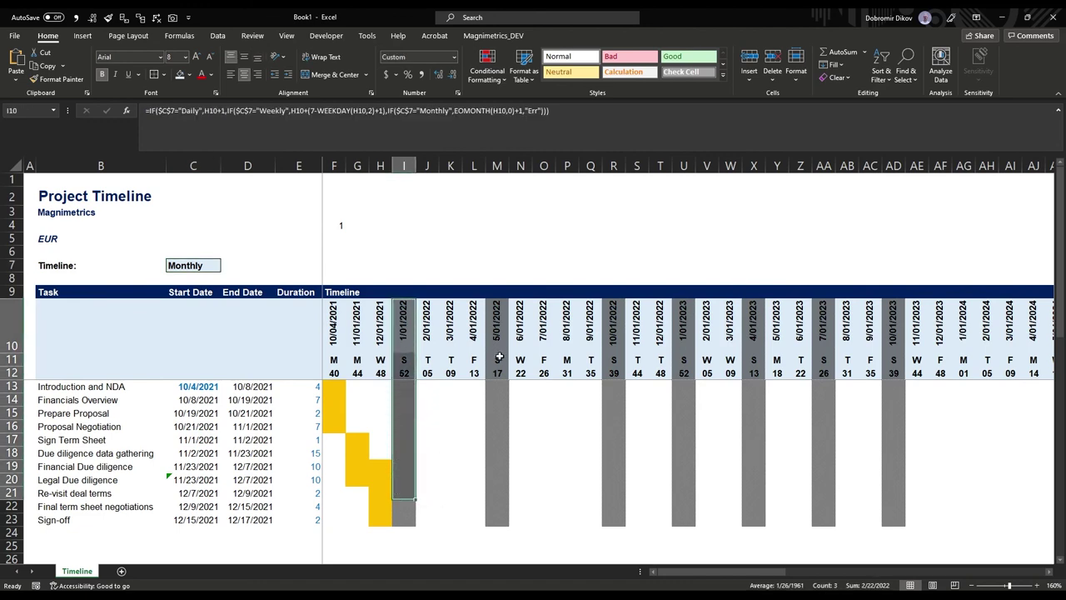
{"action": "left_click_drag", "start_coordinate": [498, 341], "coordinate": [498, 487]}
{"action": "left_click", "coordinate": [622, 359]}
{"action": "left_click", "coordinate": [847, 360]}
{"action": "left_click", "coordinate": [887, 360]}
{"action": "left_click", "coordinate": [197, 270]}
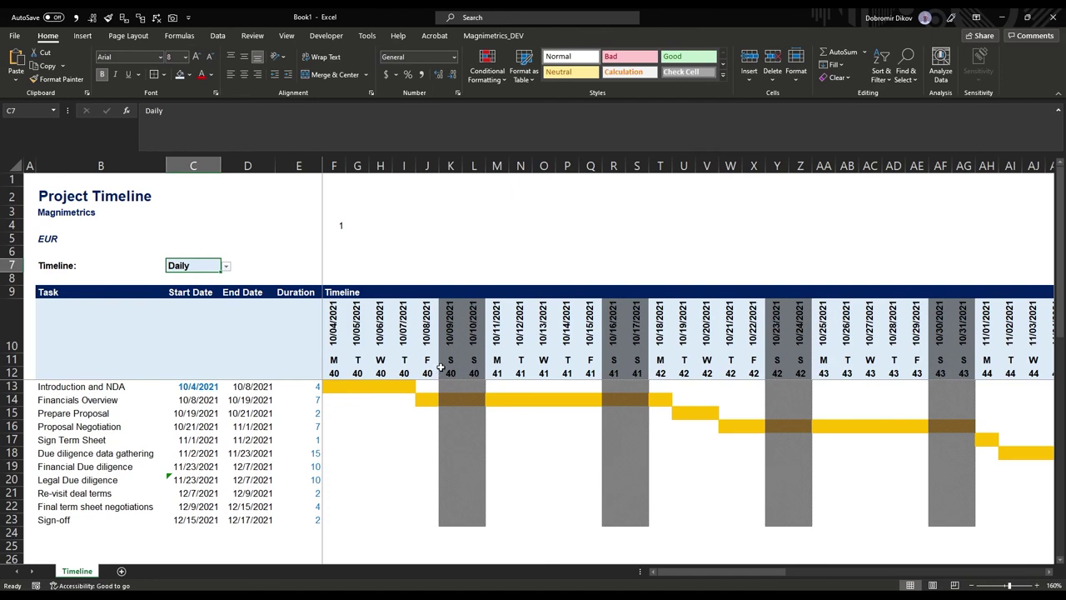